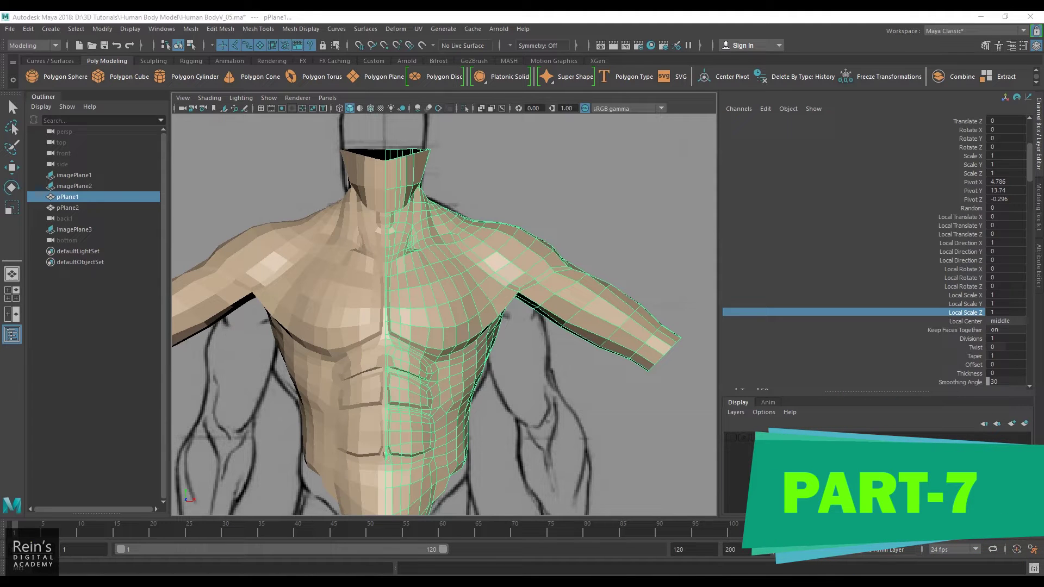
# - Collapse the channel box to enlarge the viewport around the torso
pyautogui.keyDown('alt'); pyautogui.moveTo(510, 353); pyautogui.dragTo(513, 325, button='middle'); pyautogui.keyUp('alt')
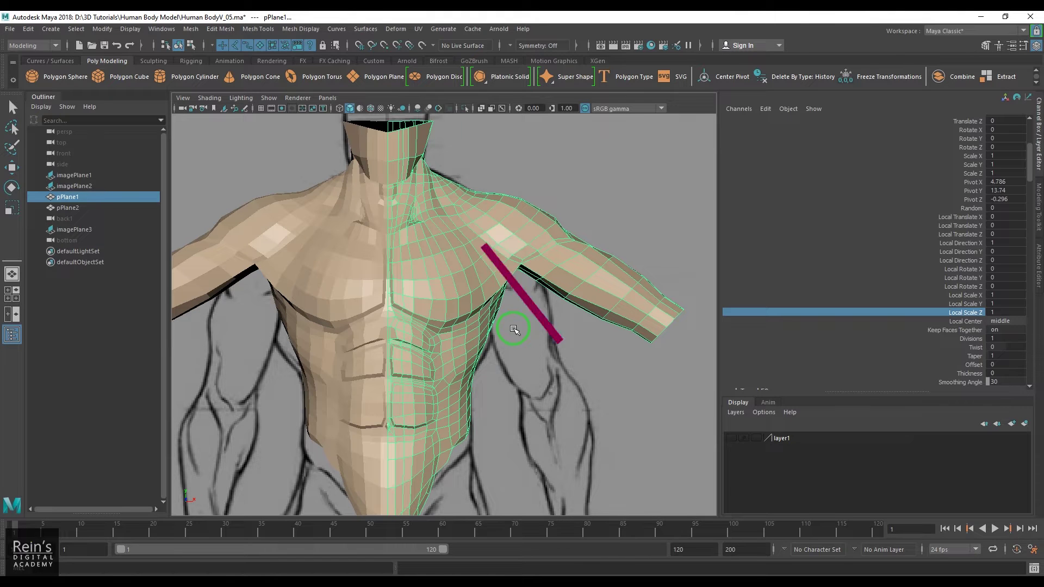
pyautogui.moveTo(581, 317)
pyautogui.keyDown('alt'); pyautogui.mouseDown(button='middle')
pyautogui.moveTo(565, 338)
pyautogui.moveTo(577, 331)
pyautogui.mouseUp(button='middle'); pyautogui.keyUp('alt')
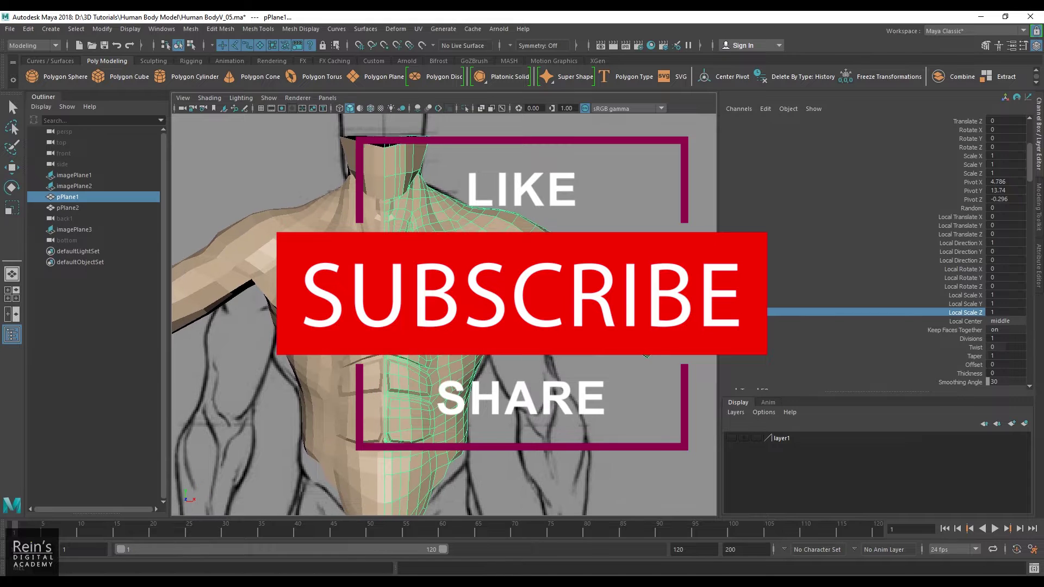
pyautogui.click(1038, 133)
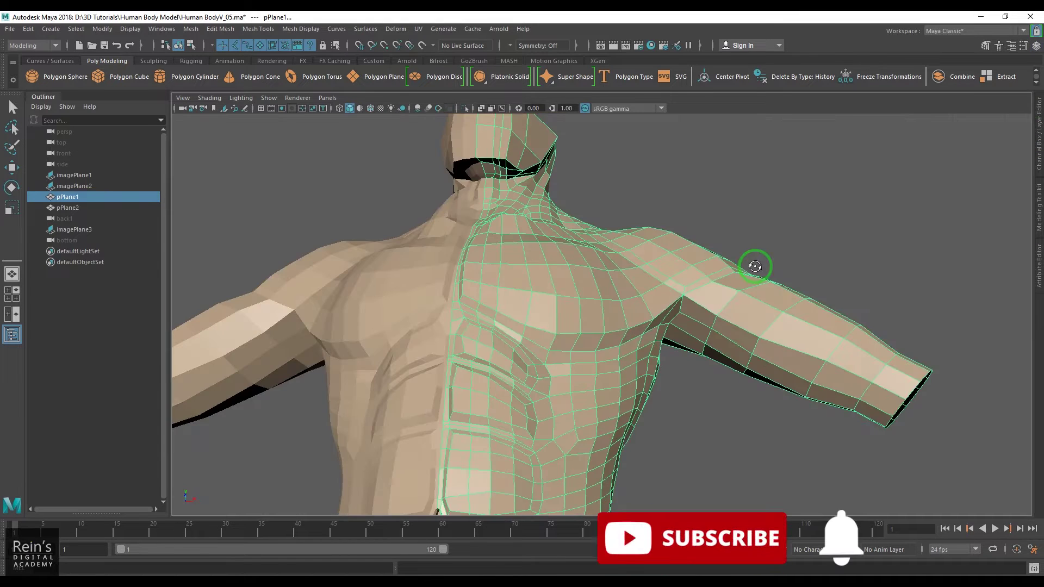
# - Select the biceps faces along the front and inner side of the upper arm on pPlane1, down toward the elbow
pyautogui.moveTo(691, 322)
pyautogui.keyDown('alt'); pyautogui.mouseDown()
pyautogui.moveTo(690, 333)
pyautogui.moveTo(704, 310)
pyautogui.moveTo(697, 317)
pyautogui.mouseUp(); pyautogui.keyUp('alt')
pyautogui.click(700, 315)
pyautogui.press('w')
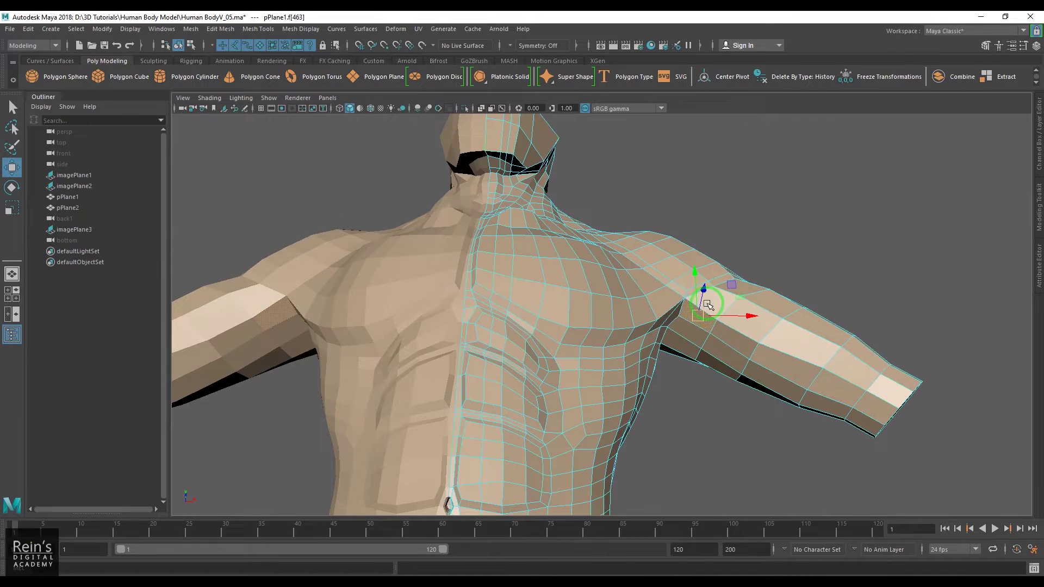
pyautogui.moveTo(781, 304)
pyautogui.keyDown('alt'); pyautogui.mouseDown()
pyautogui.moveTo(753, 314)
pyautogui.moveTo(748, 294)
pyautogui.moveTo(776, 353)
pyautogui.moveTo(701, 304)
pyautogui.moveTo(724, 361)
pyautogui.moveTo(782, 301)
pyautogui.mouseUp(); pyautogui.keyUp('alt')
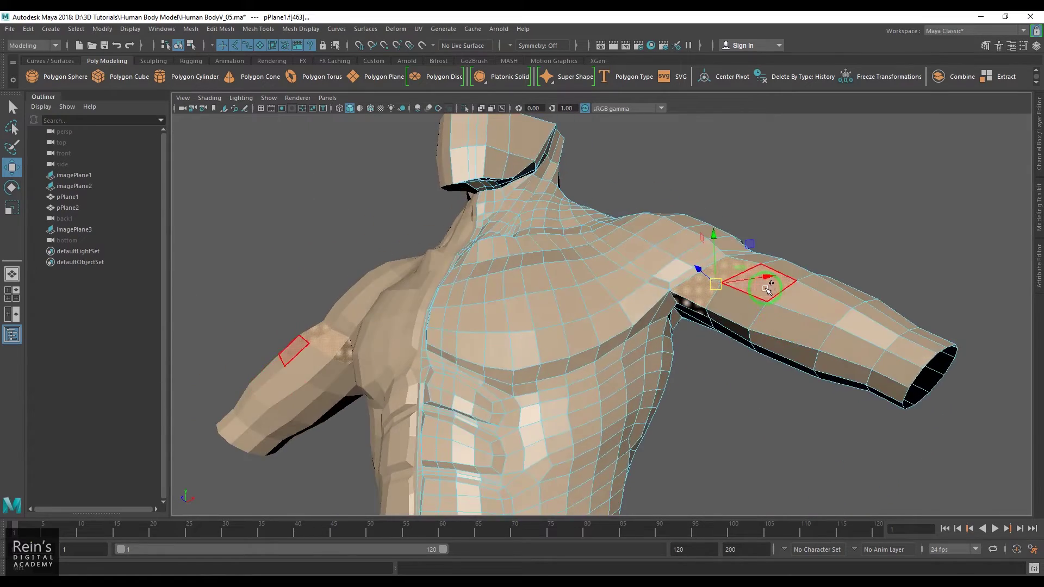
pyautogui.keyDown('shift'); pyautogui.click(794, 305); pyautogui.keyUp('shift')
pyautogui.keyDown('shift'); pyautogui.click(801, 336); pyautogui.keyUp('shift')
pyautogui.keyDown('shift'); pyautogui.click(783, 357); pyautogui.keyUp('shift')
pyautogui.moveTo(743, 339)
pyautogui.keyDown('alt'); pyautogui.mouseDown()
pyautogui.moveTo(773, 328)
pyautogui.moveTo(740, 325)
pyautogui.mouseUp(); pyautogui.keyUp('alt')
pyautogui.keyDown('shift'); pyautogui.click(739, 326); pyautogui.keyUp('shift')
pyautogui.keyDown('shift'); pyautogui.click(748, 304); pyautogui.keyUp('shift')
pyautogui.keyDown('shift'); pyautogui.click(852, 363); pyautogui.keyUp('shift')
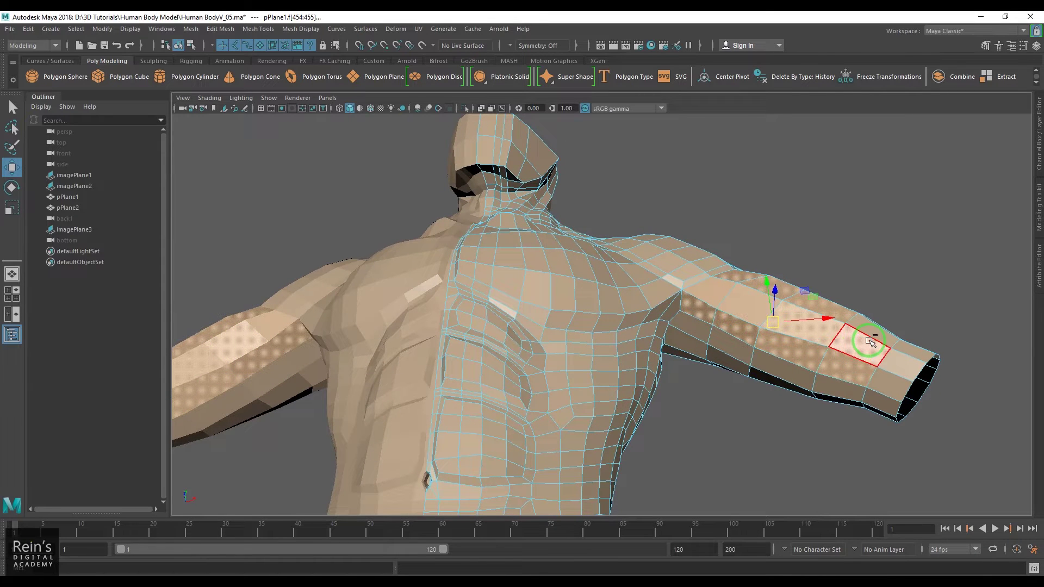
pyautogui.keyDown('shift'); pyautogui.click(870, 342); pyautogui.keyUp('shift')
pyautogui.keyDown('shift'); pyautogui.click(876, 330); pyautogui.keyUp('shift')
pyautogui.keyDown('alt'); pyautogui.moveTo(882, 361); pyautogui.dragTo(908, 410); pyautogui.keyUp('alt')
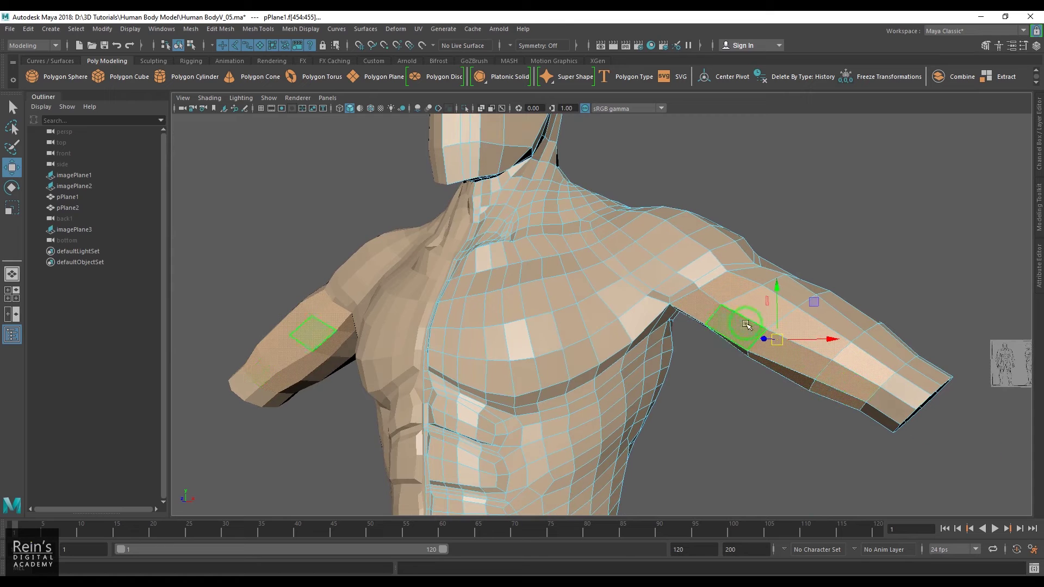
# - Assign the existing initialShadingGroup material to both body halves, pPlane1 and pPlane2
pyautogui.press('F8')
pyautogui.keyDown('shift'); pyautogui.click(405, 221); pyautogui.keyUp('shift')
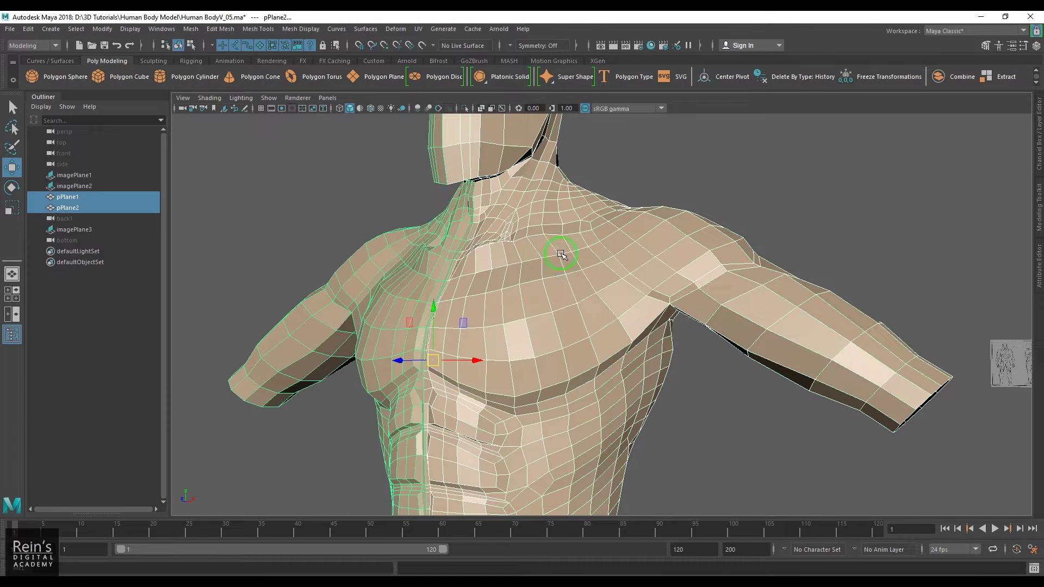
pyautogui.moveTo(560, 237); pyautogui.dragTo(639, 540, button='right')
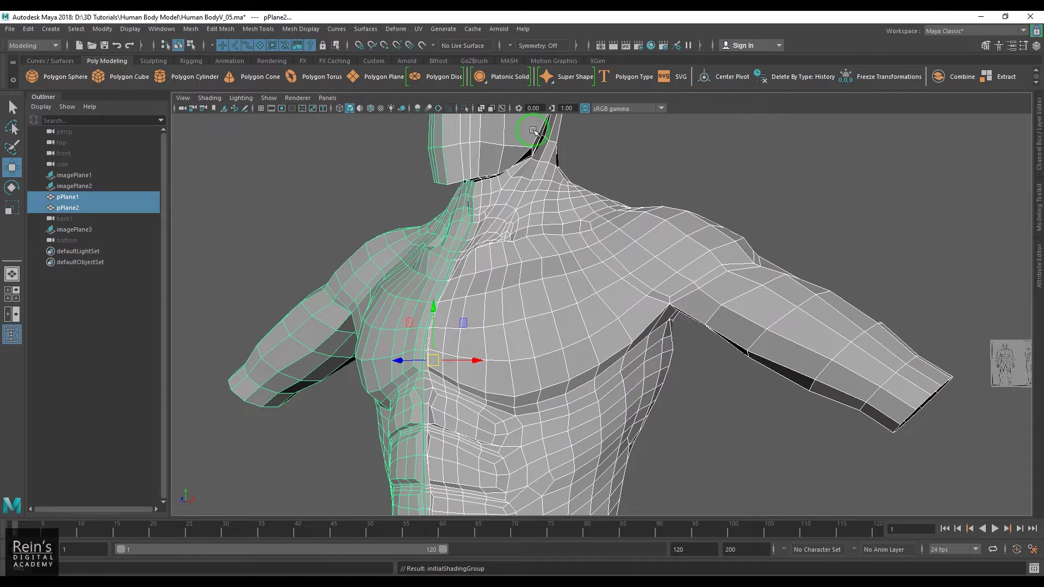
# - Disable the viewport's colour management and show the wireframe over the shaded body
pyautogui.click(585, 110)
pyautogui.click(803, 214)
pyautogui.keyDown('alt'); pyautogui.moveTo(625, 339); pyautogui.dragTo(688, 328); pyautogui.keyUp('alt')
pyautogui.click(372, 112)
pyautogui.keyDown('alt'); pyautogui.moveTo(511, 250); pyautogui.dragTo(597, 258); pyautogui.keyUp('alt')
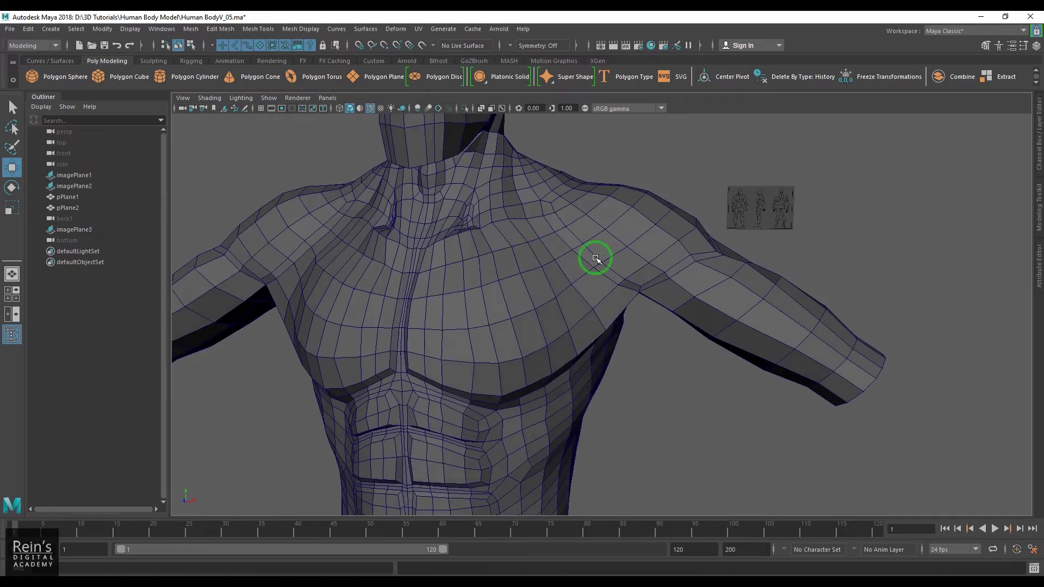
# - Extrude the selected biceps faces outward with a local Z translation of about 0.053
pyautogui.click(604, 268)
pyautogui.keyDown('alt'); pyautogui.moveTo(622, 306); pyautogui.dragTo(554, 297, button='middle'); pyautogui.keyUp('alt')
pyautogui.keyDown('alt'); pyautogui.moveTo(554, 297); pyautogui.dragTo(656, 332, button='right'); pyautogui.keyUp('alt')
pyautogui.press('F11')
pyautogui.click(656, 335)
pyautogui.keyDown('alt'); pyautogui.moveTo(656, 336); pyautogui.dragTo(612, 302); pyautogui.keyUp('alt')
pyautogui.hotkey('ctrl', 'e')
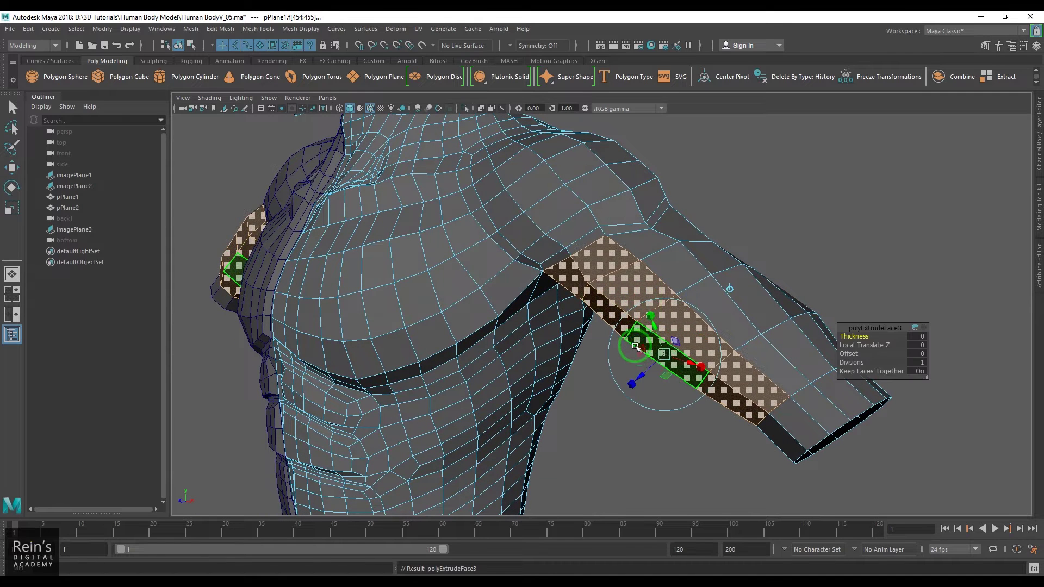
pyautogui.click(634, 386)
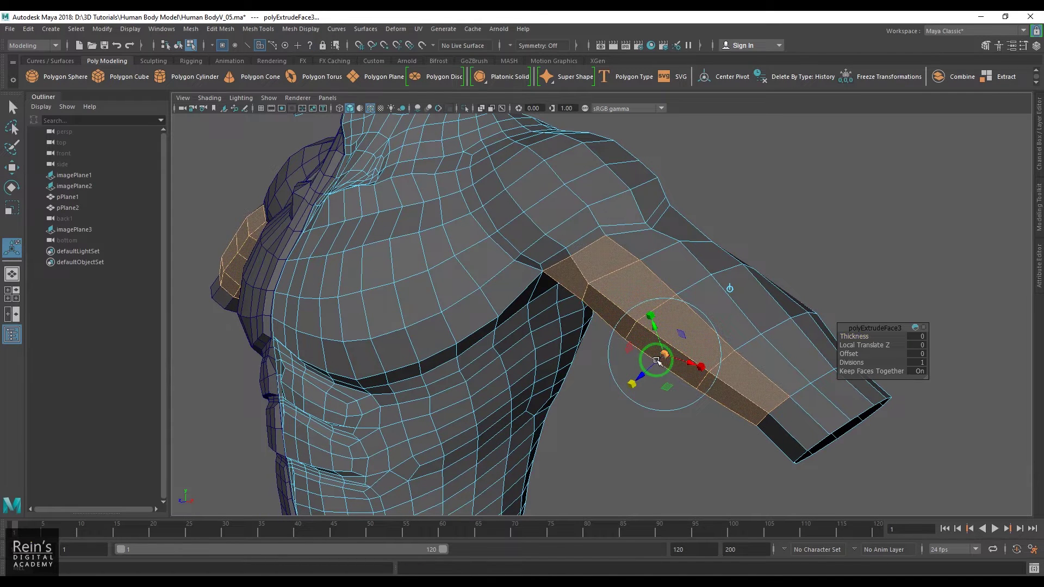
pyautogui.moveTo(663, 355); pyautogui.dragTo(760, 314)
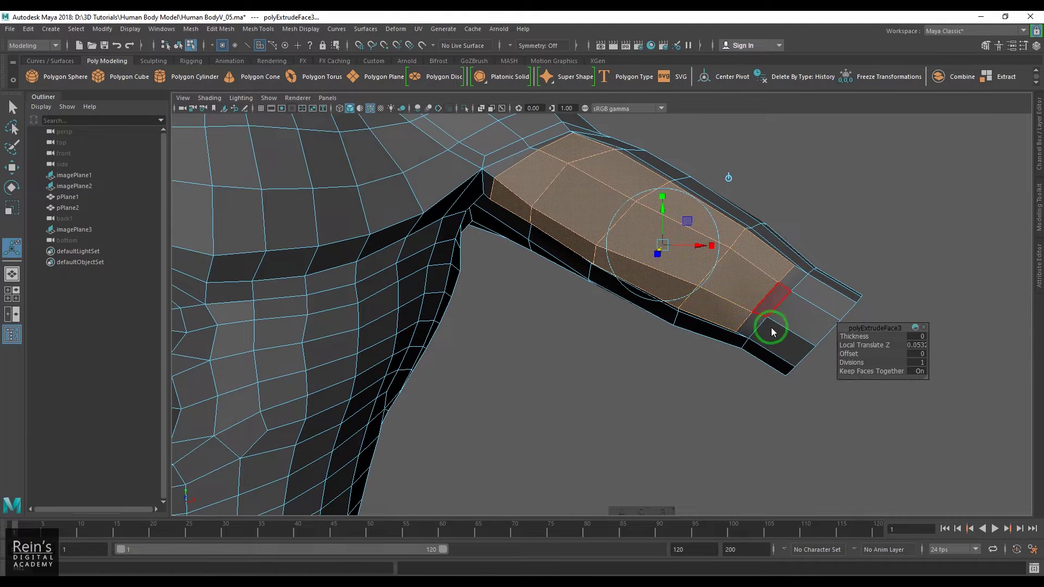
# - Move the narrow border face at the elbow end of the extruded biceps toward the forearm
pyautogui.press('w')
pyautogui.click(773, 296)
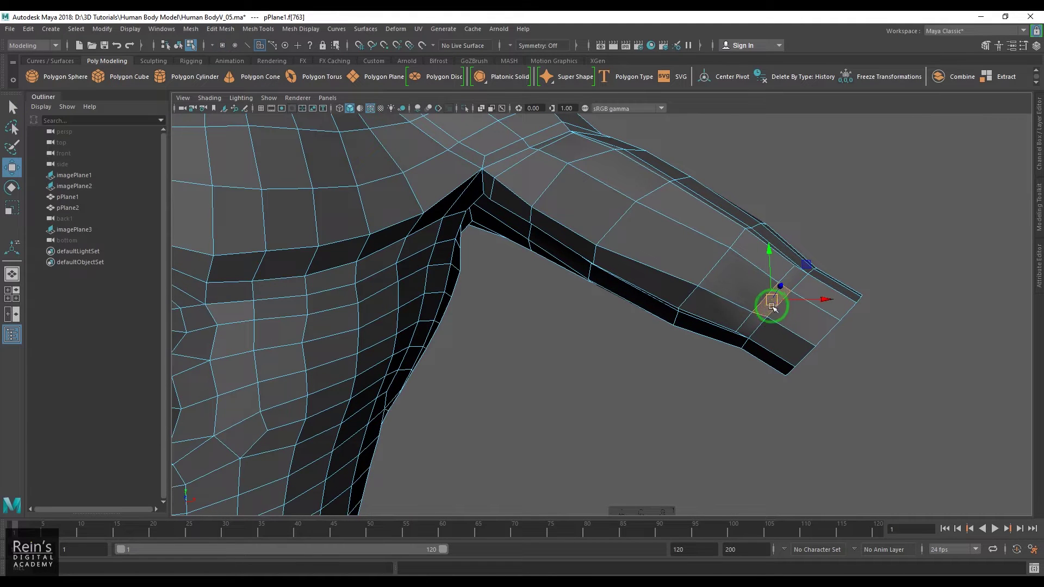
pyautogui.moveTo(773, 307); pyautogui.dragTo(795, 317)
pyautogui.keyDown('alt'); pyautogui.moveTo(735, 350); pyautogui.dragTo(744, 324); pyautogui.keyUp('alt')
# - Reposition the vertices around the biceps' elbow end to even out the extruded border
pyautogui.moveTo(749, 332); pyautogui.dragTo(733, 335, button='right')
pyautogui.click(733, 335)
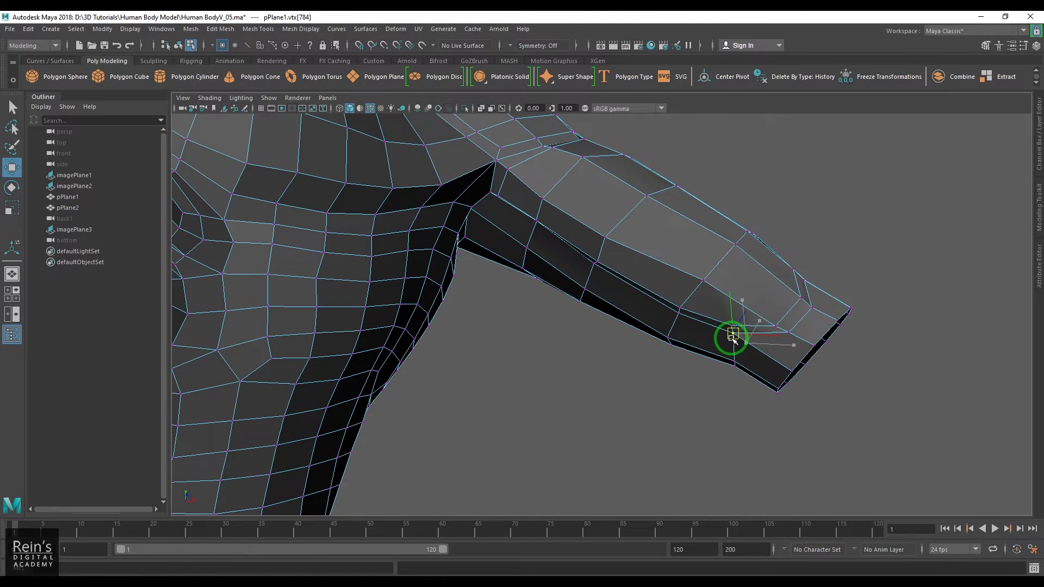
pyautogui.keyDown('alt'); pyautogui.moveTo(733, 335); pyautogui.dragTo(780, 342); pyautogui.keyUp('alt')
pyautogui.click(790, 293)
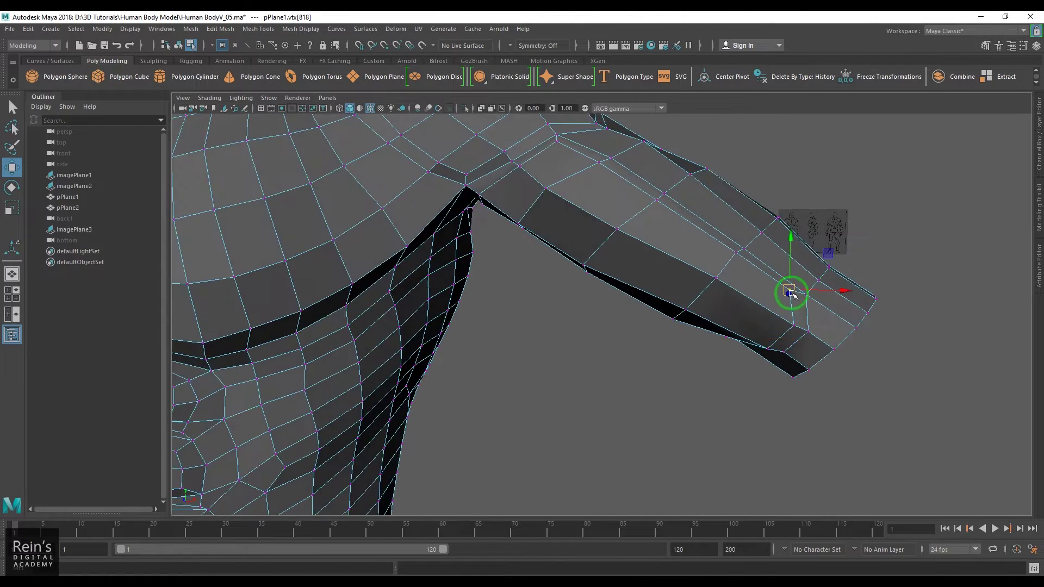
pyautogui.moveTo(791, 293)
pyautogui.mouseDown()
pyautogui.moveTo(803, 324)
pyautogui.moveTo(788, 305)
pyautogui.moveTo(807, 306)
pyautogui.mouseUp()
pyautogui.hotkey('ctrl', 'z')
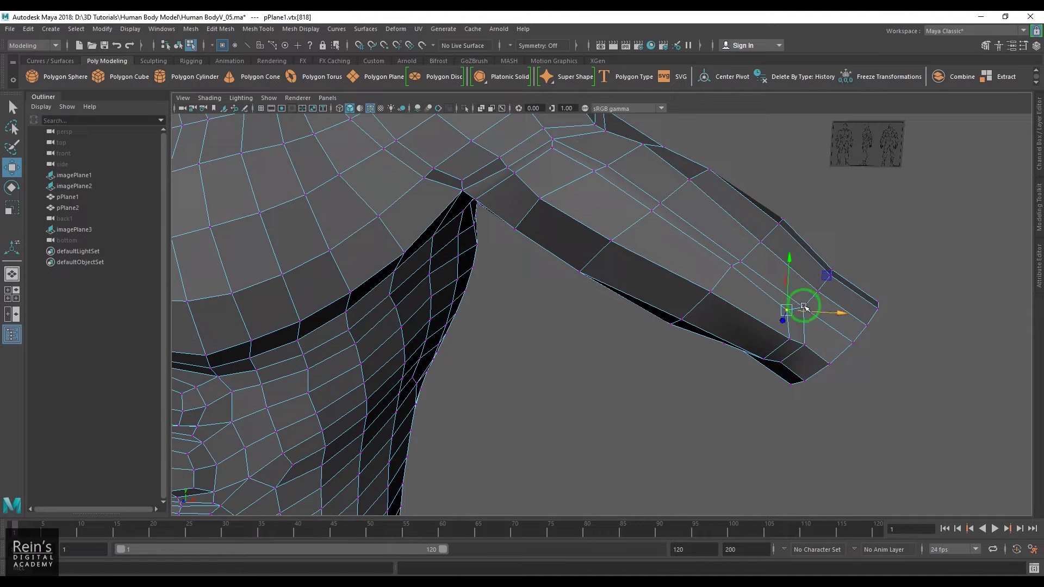
pyautogui.click(880, 308)
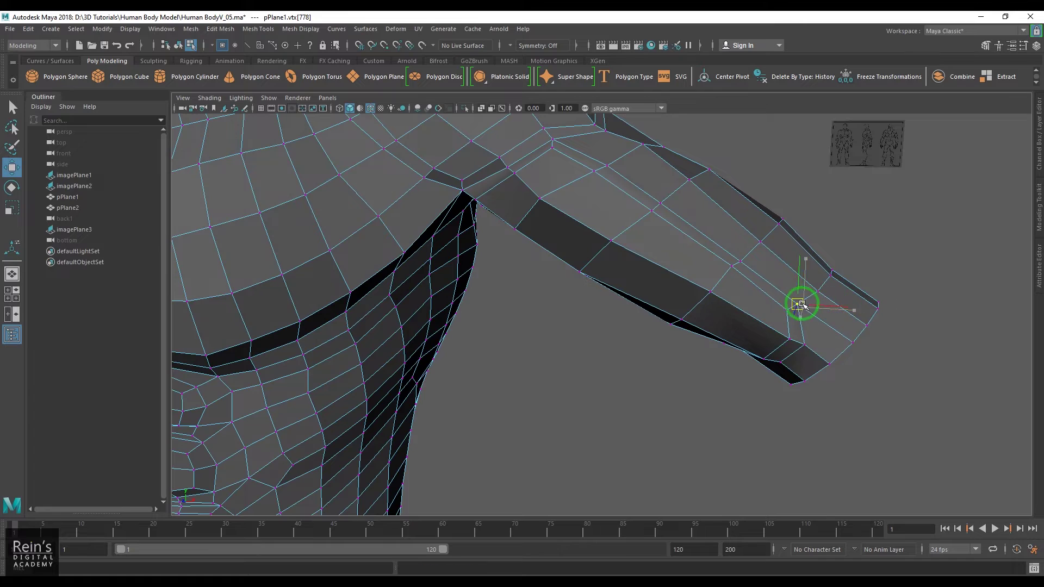
# - Adjust the lengthwise edges along the underside border of the extruded biceps
pyautogui.keyDown('alt'); pyautogui.moveTo(799, 302); pyautogui.dragTo(646, 248); pyautogui.keyUp('alt')
pyautogui.press('F10')
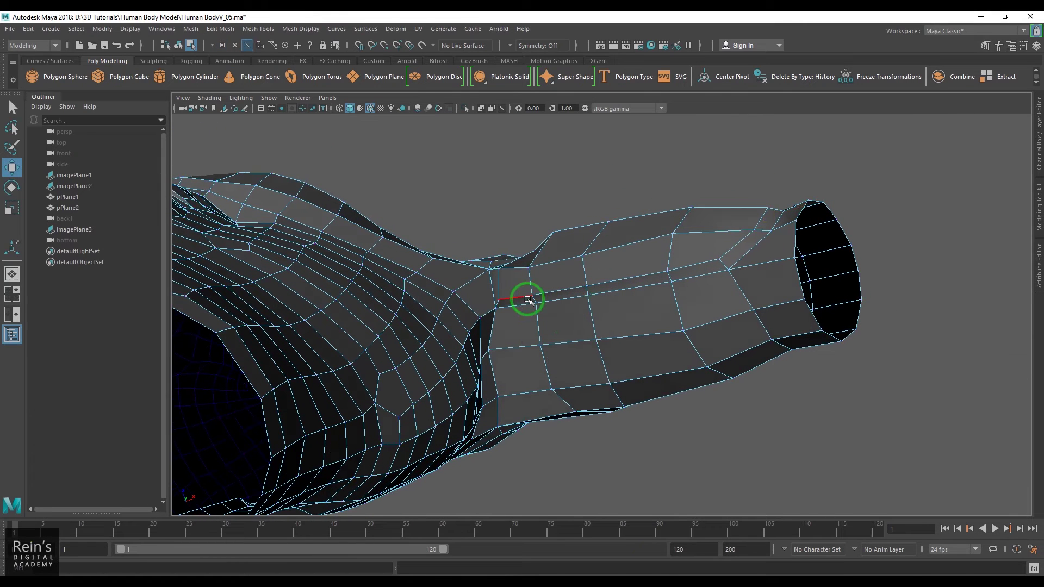
pyautogui.click(516, 304)
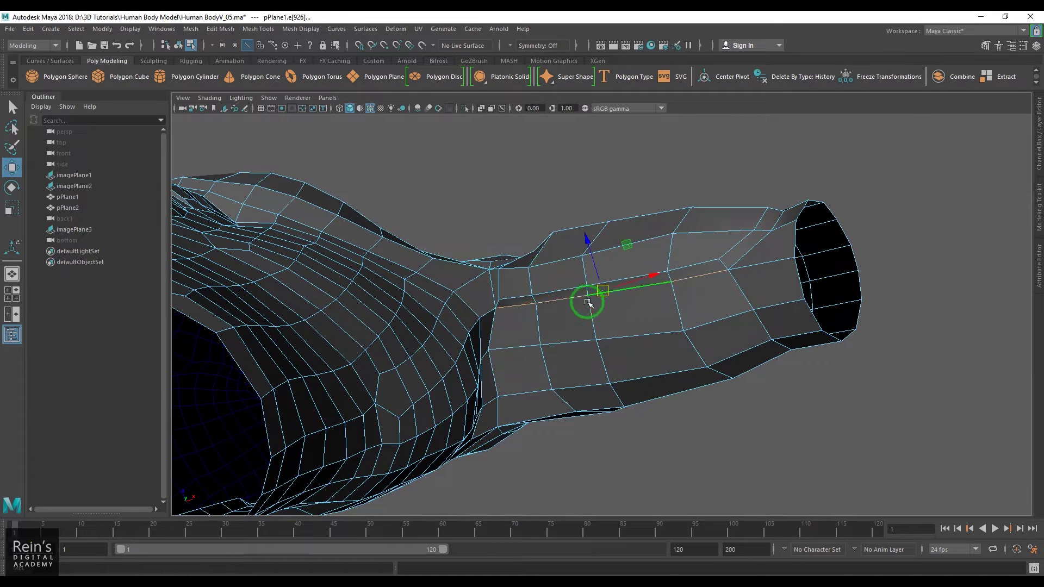
pyautogui.moveTo(622, 290)
pyautogui.keyDown('alt'); pyautogui.mouseDown()
pyautogui.moveTo(607, 297)
pyautogui.moveTo(634, 306)
pyautogui.mouseUp(); pyautogui.keyUp('alt')
pyautogui.hotkey('ctrl', 'z')
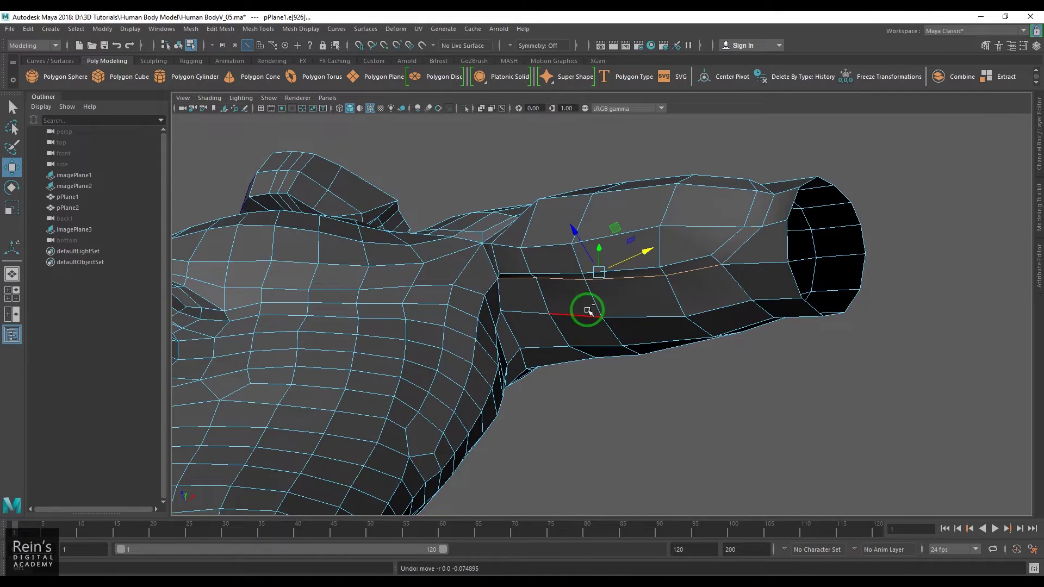
pyautogui.keyDown('ctrl'); pyautogui.moveTo(514, 254); pyautogui.dragTo(526, 288); pyautogui.keyUp('ctrl')
pyautogui.keyDown('alt'); pyautogui.moveTo(622, 295); pyautogui.dragTo(633, 265); pyautogui.keyUp('alt')
# - Preview pPlane1 smoothed in object mode and turn off the wireframe overlay
pyautogui.press('F8')
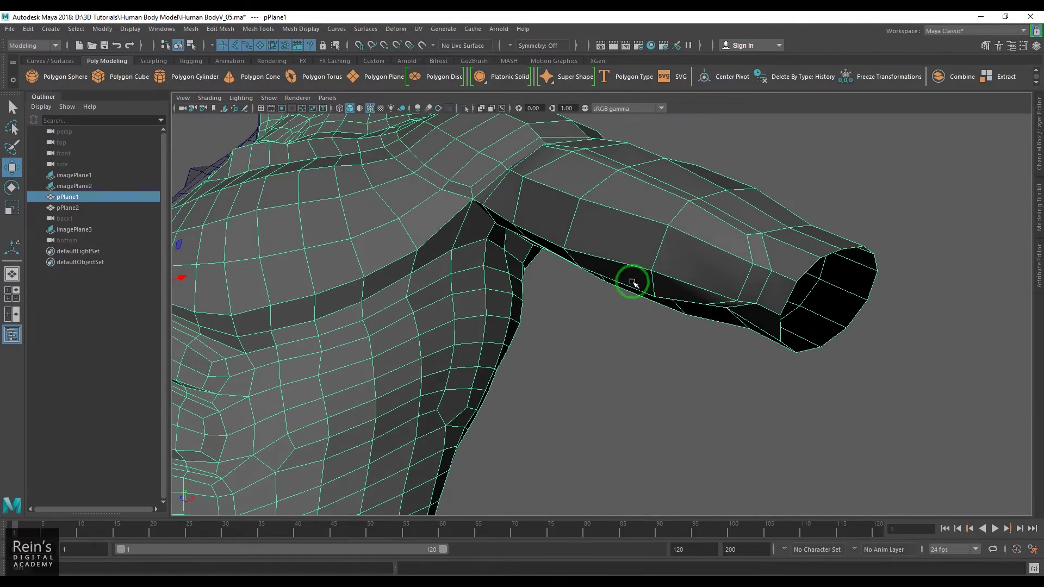
pyautogui.press('3')
pyautogui.click(587, 269)
pyautogui.click(371, 108)
pyautogui.scroll(-5, 545, 243)
pyautogui.moveTo(663, 291)
pyautogui.keyDown('alt'); pyautogui.mouseDown()
pyautogui.moveTo(750, 310)
pyautogui.moveTo(683, 334)
pyautogui.moveTo(670, 366)
pyautogui.moveTo(694, 324)
pyautogui.moveTo(585, 366)
pyautogui.moveTo(652, 363)
pyautogui.moveTo(594, 376)
pyautogui.moveTo(610, 289)
pyautogui.moveTo(621, 285)
pyautogui.mouseUp(); pyautogui.keyUp('alt')
# - Return pPlane1 to unsmoothed display and shift the edges on the upper biceps near the armpit
pyautogui.click(606, 305)
pyautogui.press('1')
pyautogui.scroll(3, 622, 298)
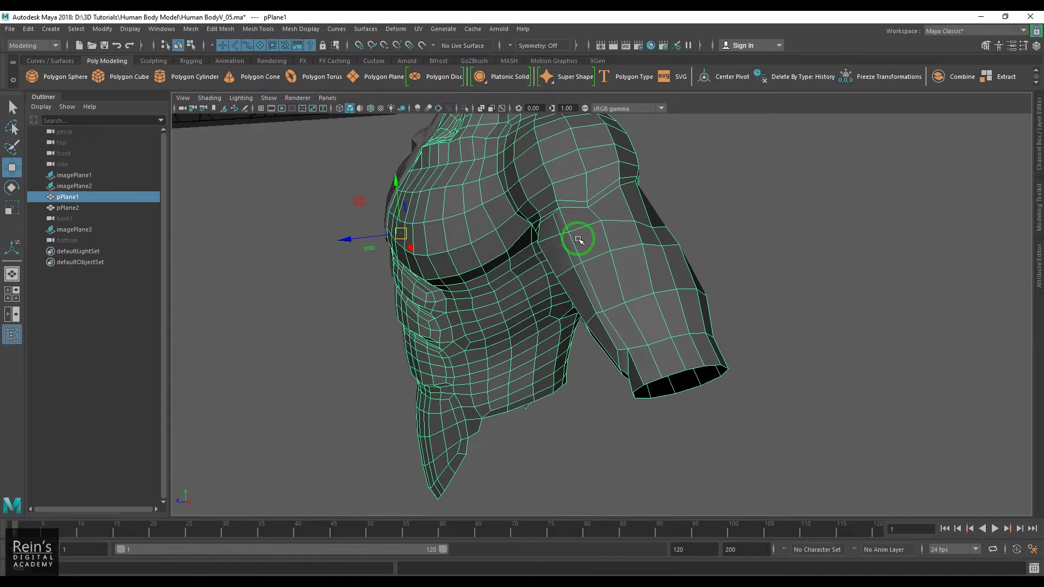
pyautogui.moveTo(578, 241); pyautogui.dragTo(579, 217, button='right')
pyautogui.click(578, 247)
pyautogui.keyDown('alt'); pyautogui.moveTo(604, 299); pyautogui.dragTo(621, 280); pyautogui.keyUp('alt')
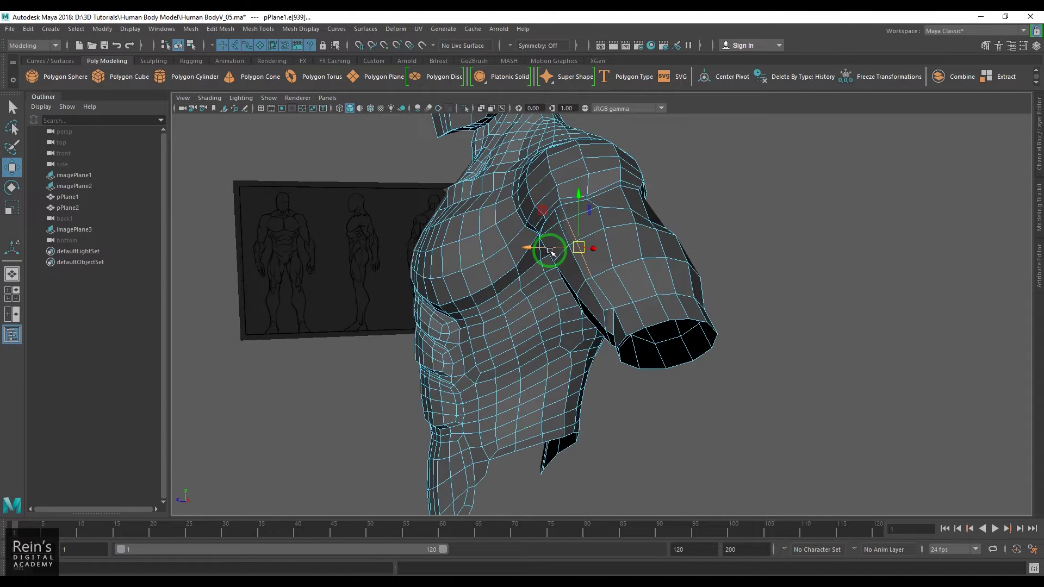
pyautogui.keyDown('alt'); pyautogui.moveTo(562, 250); pyautogui.dragTo(595, 253); pyautogui.keyUp('alt')
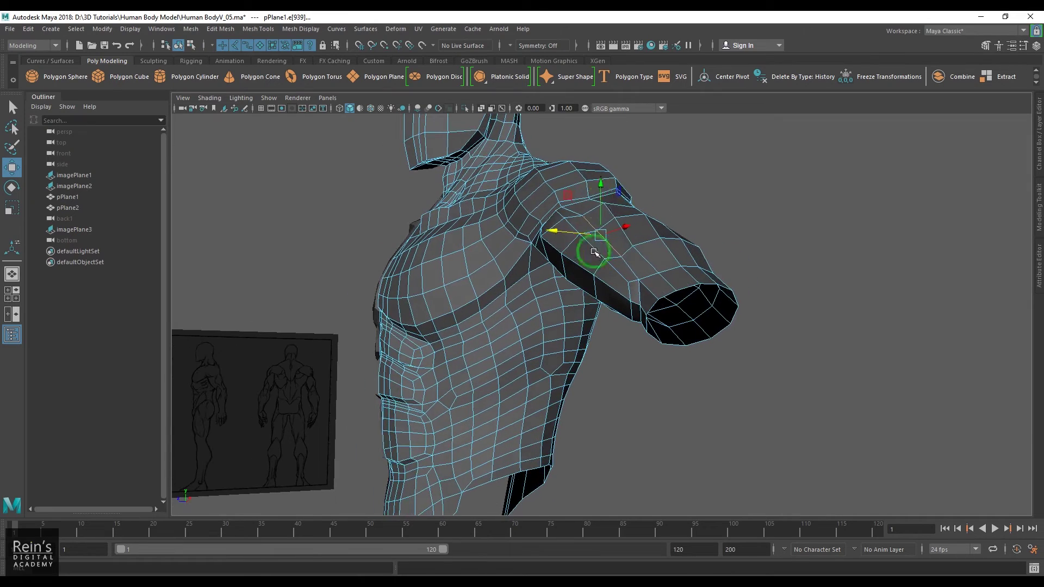
# - Preview pPlane1 smoothed and examine the biceps shape from several angles
pyautogui.press('F8')
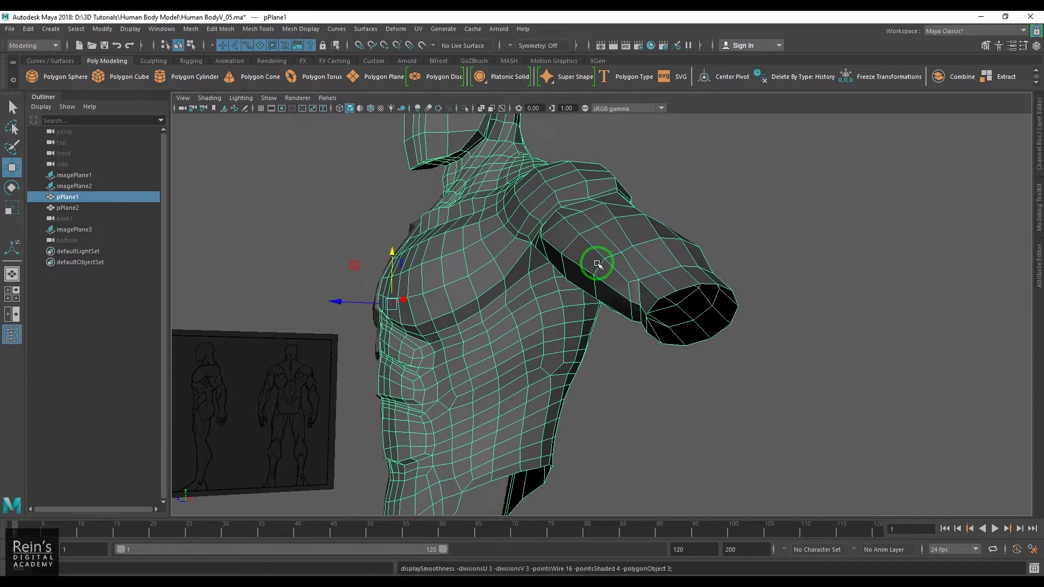
pyautogui.press('3')
pyautogui.click(624, 316)
pyautogui.moveTo(638, 294)
pyautogui.keyDown('alt'); pyautogui.mouseDown()
pyautogui.moveTo(717, 357)
pyautogui.moveTo(744, 308)
pyautogui.moveTo(708, 314)
pyautogui.mouseUp(); pyautogui.keyUp('alt')
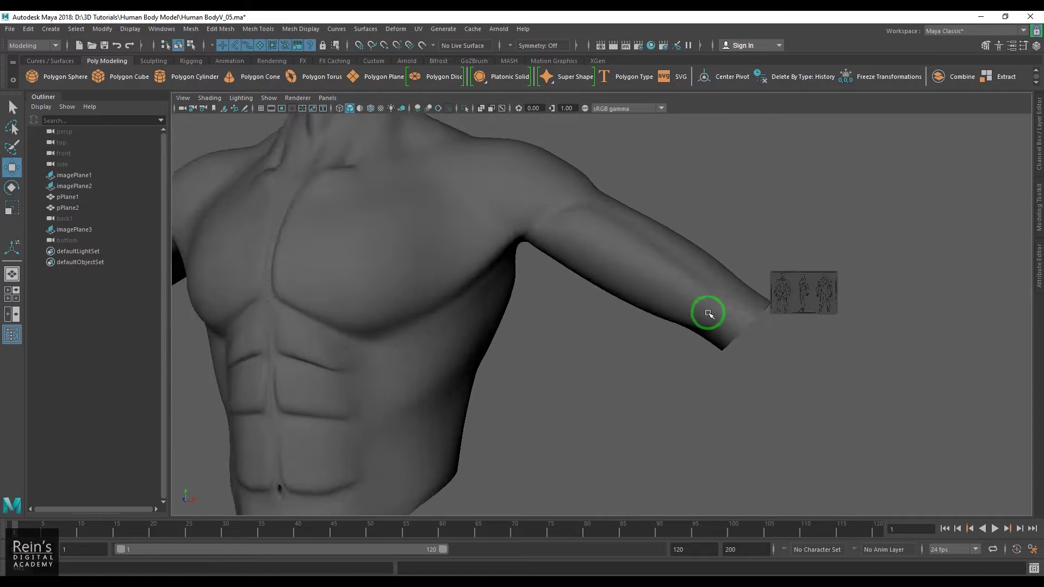
pyautogui.keyDown('alt'); pyautogui.moveTo(708, 313); pyautogui.dragTo(670, 318, button='right'); pyautogui.keyUp('alt')
pyautogui.keyDown('alt'); pyautogui.moveTo(671, 318); pyautogui.dragTo(625, 313); pyautogui.keyUp('alt')
# - Try to assign an existing material to the smoothed body halves
pyautogui.moveTo(366, 200); pyautogui.dragTo(537, 242)
pyautogui.moveTo(537, 242); pyautogui.dragTo(613, 555, button='right')
pyautogui.click(649, 453)
pyautogui.keyDown('alt'); pyautogui.moveTo(647, 452); pyautogui.dragTo(636, 399); pyautogui.keyUp('alt')
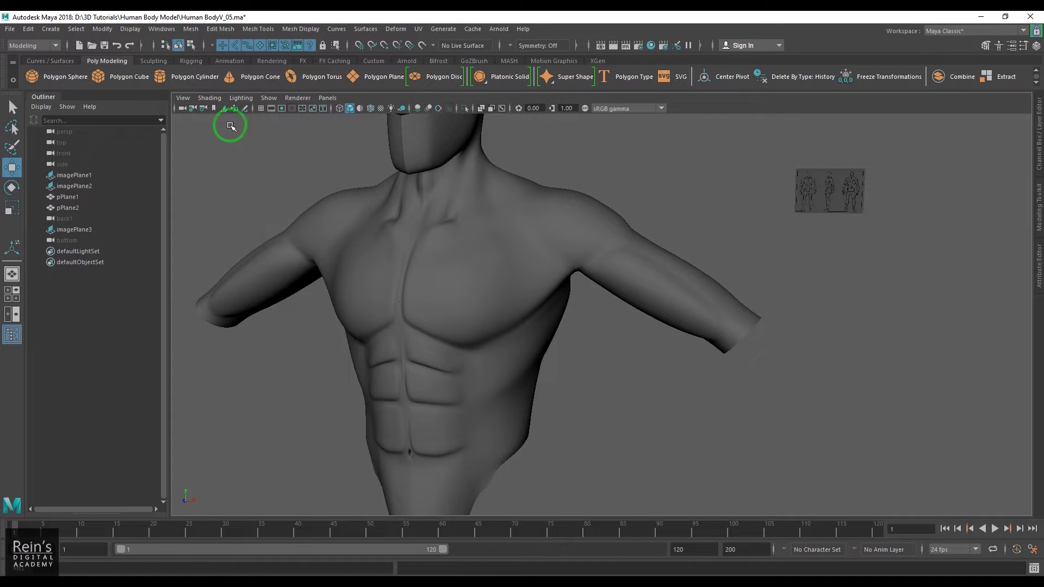
pyautogui.click(210, 98)
pyautogui.click(215, 98)
pyautogui.keyDown('alt'); pyautogui.moveTo(535, 335); pyautogui.dragTo(526, 341); pyautogui.keyUp('alt')
# - Select both body halves and assign a glossier existing material to them
pyautogui.click(517, 331)
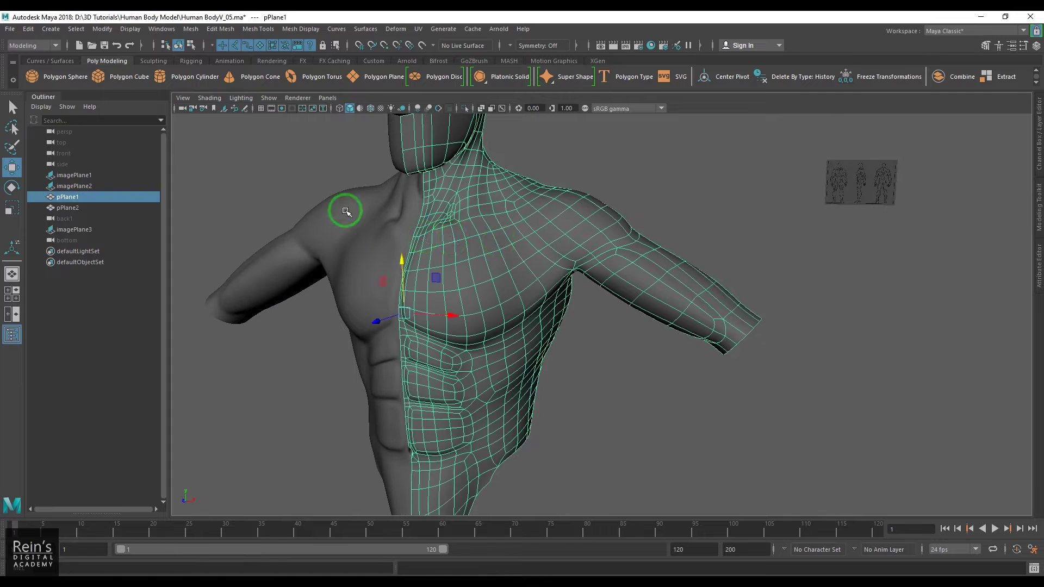
pyautogui.keyDown('shift'); pyautogui.click(345, 211); pyautogui.keyUp('shift')
pyautogui.moveTo(495, 231)
pyautogui.mouseDown(button='right')
pyautogui.moveTo(524, 527)
pyautogui.moveTo(596, 548)
pyautogui.mouseUp(button='right')
pyautogui.click(627, 449)
pyautogui.keyDown('alt'); pyautogui.moveTo(668, 445); pyautogui.dragTo(659, 273); pyautogui.keyUp('alt')
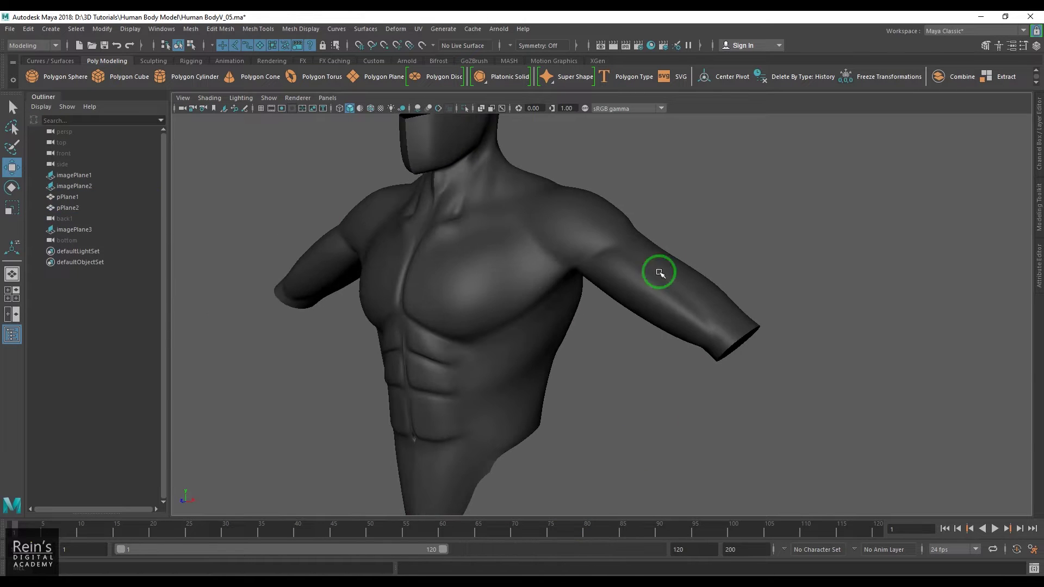
# - Enable the viewport's colour management again and inspect the smoothed chest and arm
pyautogui.click(585, 109)
pyautogui.keyDown('alt'); pyautogui.moveTo(653, 321); pyautogui.dragTo(667, 345); pyautogui.keyUp('alt')
pyautogui.scroll(4, 667, 345)
pyautogui.keyDown('alt'); pyautogui.moveTo(666, 345); pyautogui.dragTo(641, 370, button='middle'); pyautogui.keyUp('alt')
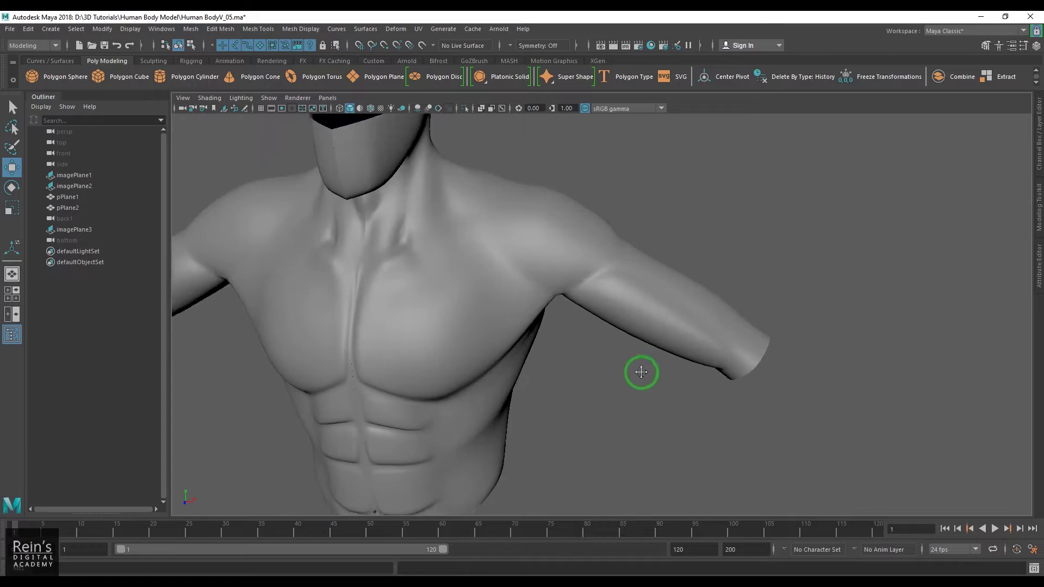
pyautogui.keyDown('alt'); pyautogui.moveTo(640, 370); pyautogui.dragTo(529, 315); pyautogui.keyUp('alt')
# - Return pPlane1 to unsmoothed display and reposition the vertices around the armpit and the top of the biceps
pyautogui.click(635, 305)
pyautogui.press('1')
pyautogui.keyDown('alt'); pyautogui.moveTo(529, 314); pyautogui.dragTo(641, 380, button='right'); pyautogui.keyUp('alt')
pyautogui.keyDown('alt'); pyautogui.moveTo(641, 380); pyautogui.dragTo(566, 345); pyautogui.keyUp('alt')
pyautogui.press('F9')
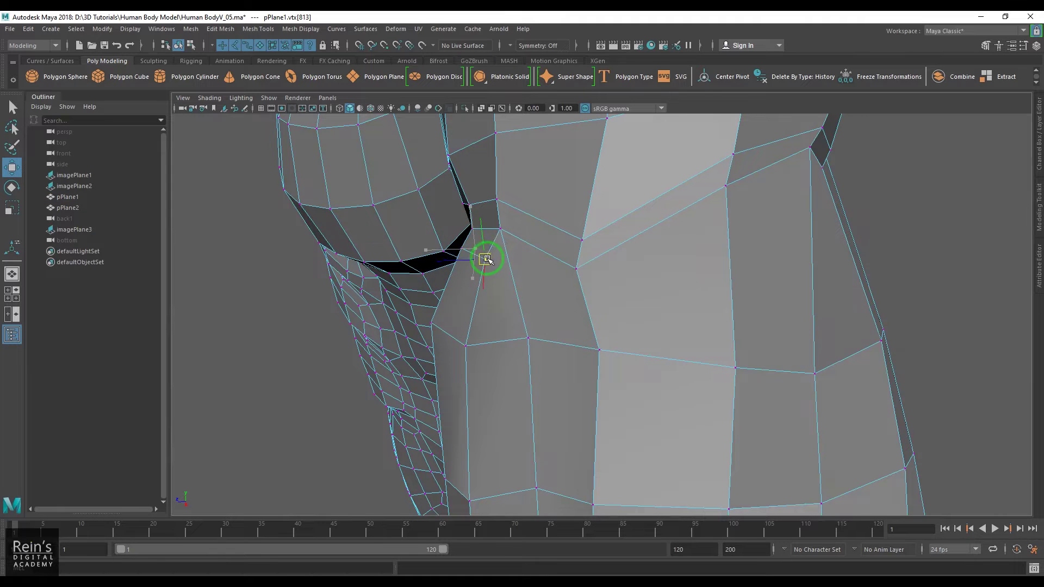
pyautogui.keyDown('alt'); pyautogui.moveTo(489, 256); pyautogui.dragTo(489, 278); pyautogui.keyUp('alt')
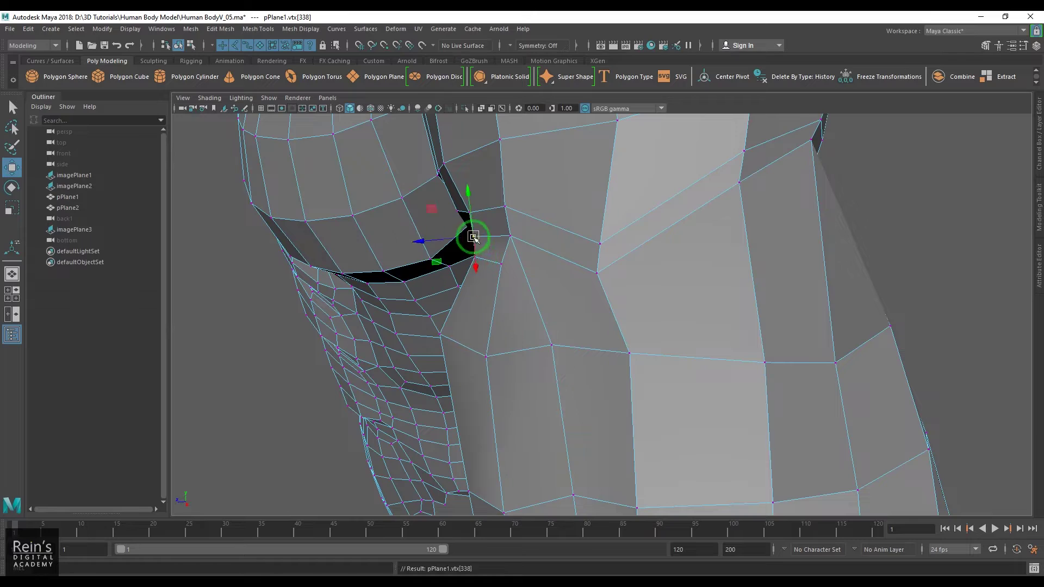
pyautogui.keyDown('alt'); pyautogui.moveTo(494, 311); pyautogui.dragTo(580, 183); pyautogui.keyUp('alt')
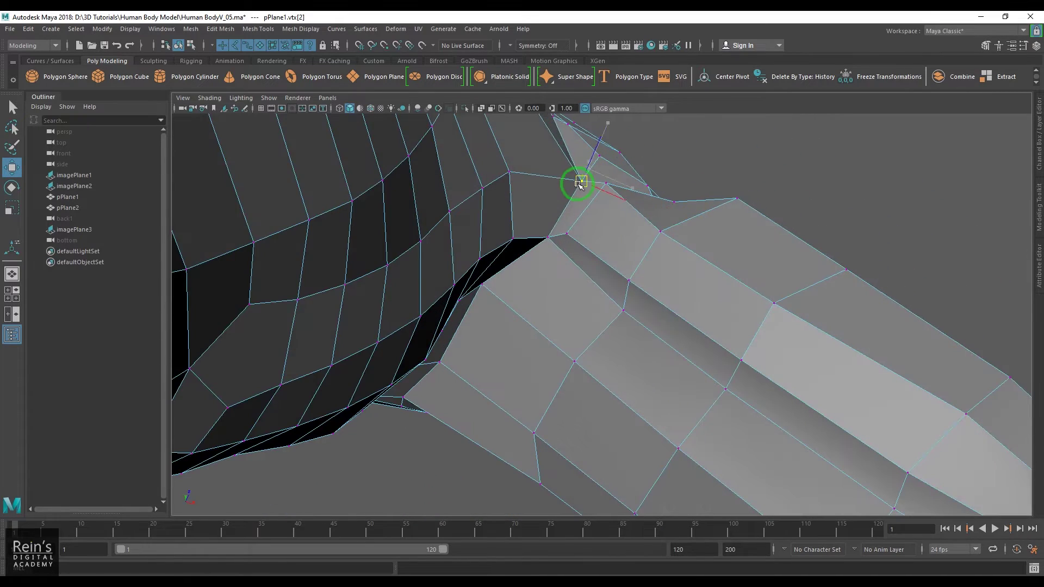
pyautogui.keyDown('alt'); pyautogui.moveTo(680, 232); pyautogui.dragTo(606, 209); pyautogui.keyUp('alt')
pyautogui.keyDown('alt'); pyautogui.moveTo(695, 259); pyautogui.dragTo(578, 329); pyautogui.keyUp('alt')
pyautogui.press('F8')
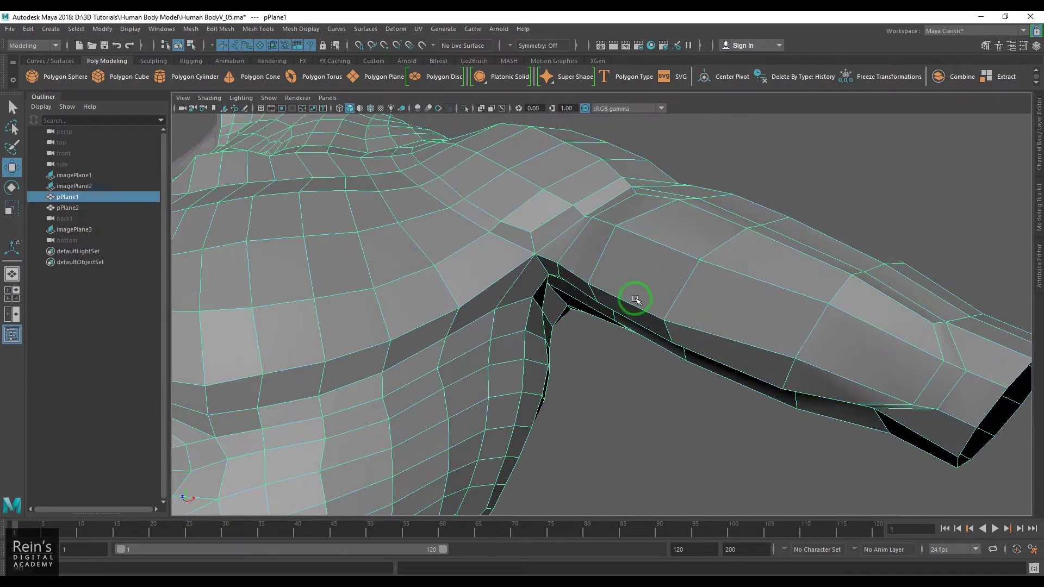
# - Display pPlane1 smoothed and inspect the chest and upper arm in the perspective and front views
pyautogui.press('3')
pyautogui.click(771, 168)
pyautogui.scroll(-5, 664, 328)
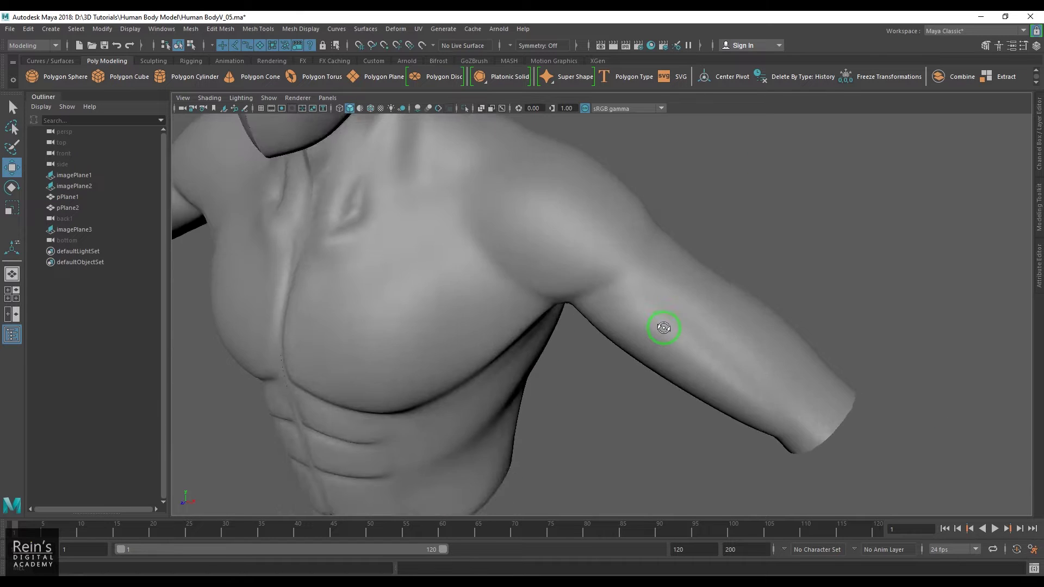
pyautogui.moveTo(663, 328)
pyautogui.keyDown('alt'); pyautogui.mouseDown()
pyautogui.moveTo(673, 303)
pyautogui.moveTo(682, 305)
pyautogui.moveTo(659, 282)
pyautogui.moveTo(662, 312)
pyautogui.moveTo(687, 284)
pyautogui.moveTo(629, 316)
pyautogui.moveTo(655, 344)
pyautogui.moveTo(580, 321)
pyautogui.moveTo(663, 326)
pyautogui.moveTo(675, 331)
pyautogui.moveTo(669, 343)
pyautogui.mouseUp(); pyautogui.keyUp('alt')
pyautogui.press('space')
pyautogui.scroll(-4, 676, 338)
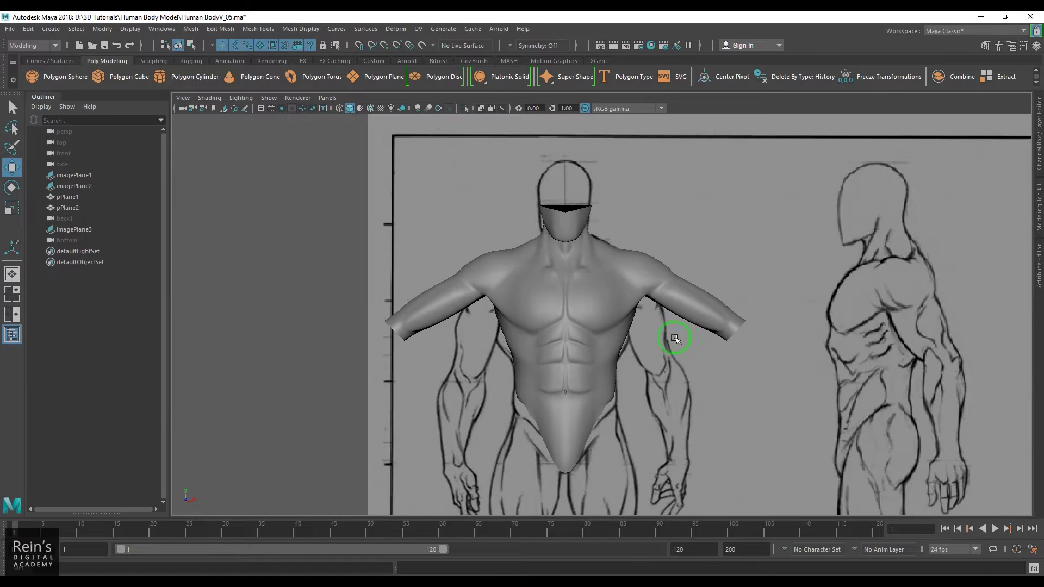
# - Reshape the upper arm in the front view with soft selection, shifting its open end slightly inward and adjusting its upper and lower contours
pyautogui.scroll(3, 710, 349)
pyautogui.click(749, 323)
pyautogui.press('F9')
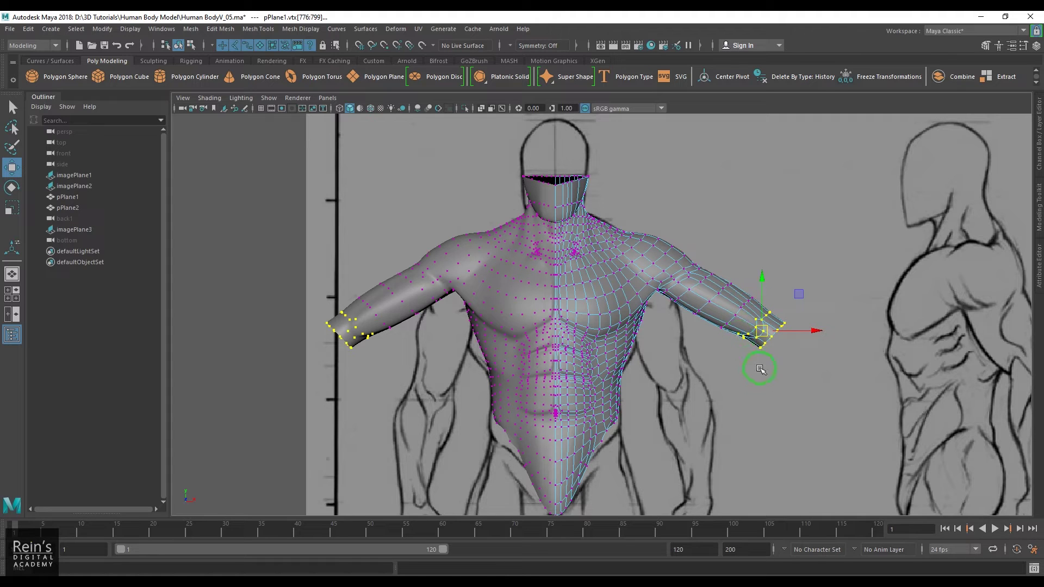
pyautogui.press('b')
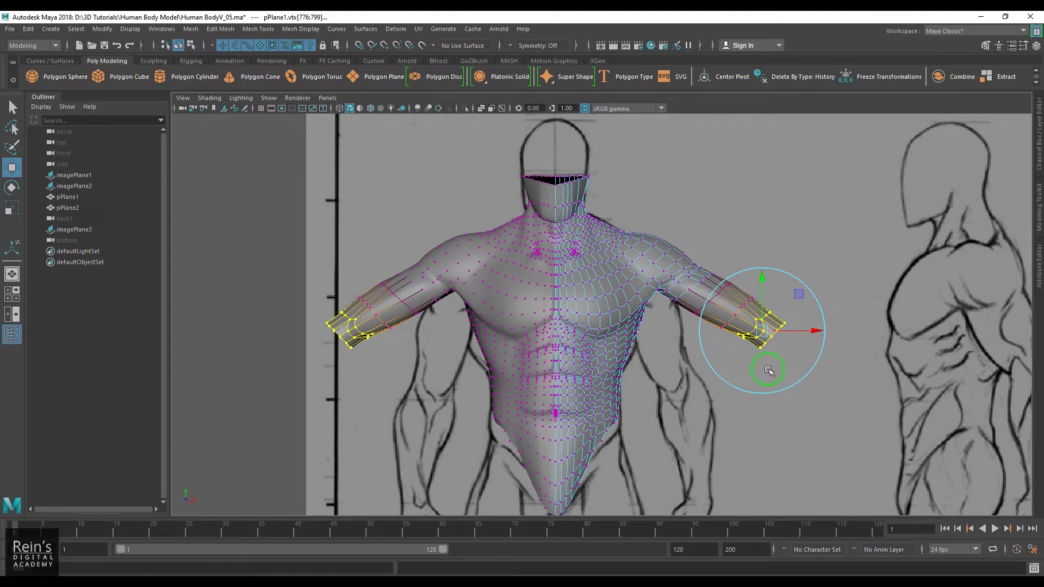
pyautogui.moveTo(759, 332); pyautogui.dragTo(753, 329)
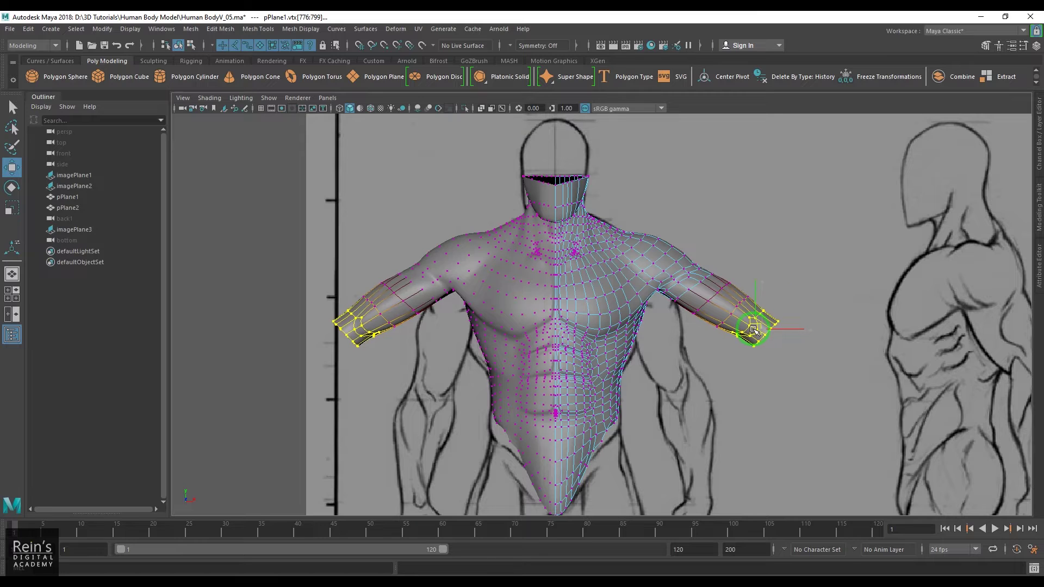
pyautogui.moveTo(676, 243); pyautogui.dragTo(720, 272)
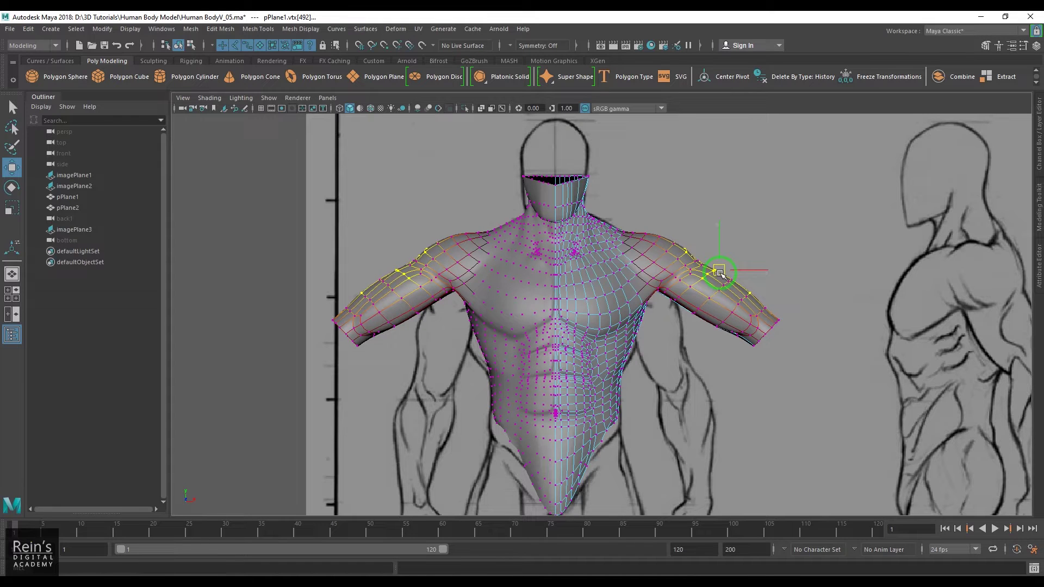
pyautogui.moveTo(697, 314); pyautogui.dragTo(658, 298)
pyautogui.moveTo(653, 298); pyautogui.dragTo(696, 201, button='right')
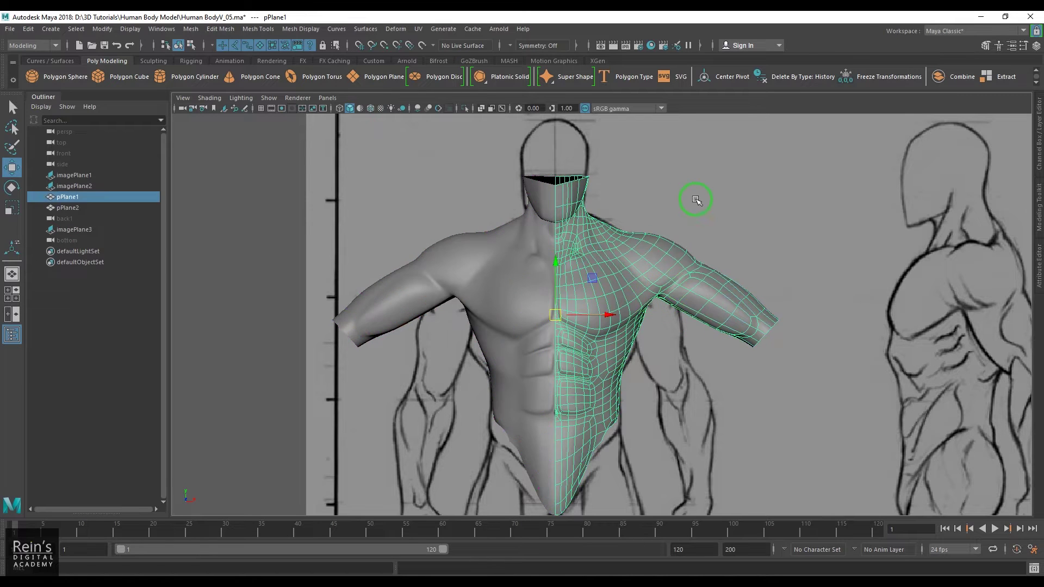
pyautogui.click(696, 202)
# - Go back to the perspective view and return pPlane1 to unsmoothed display
pyautogui.press('space')
pyautogui.moveTo(655, 338); pyautogui.dragTo(680, 348)
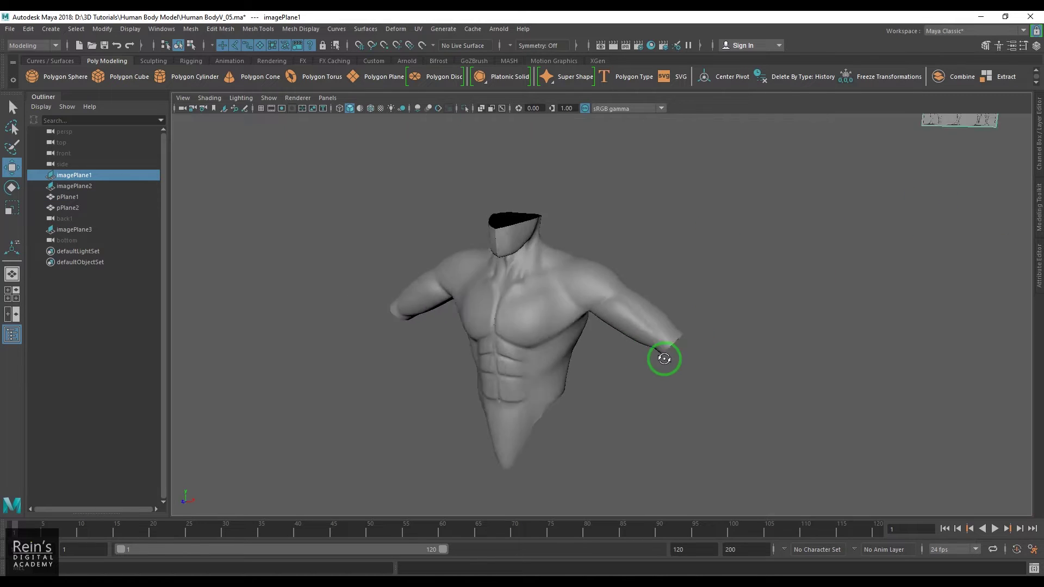
pyautogui.moveTo(664, 359)
pyautogui.keyDown('alt'); pyautogui.mouseDown()
pyautogui.moveTo(719, 350)
pyautogui.moveTo(573, 361)
pyautogui.moveTo(669, 384)
pyautogui.moveTo(721, 338)
pyautogui.moveTo(625, 366)
pyautogui.moveTo(813, 422)
pyautogui.moveTo(678, 400)
pyautogui.moveTo(794, 371)
pyautogui.moveTo(745, 331)
pyautogui.moveTo(746, 384)
pyautogui.moveTo(799, 370)
pyautogui.moveTo(717, 355)
pyautogui.moveTo(760, 354)
pyautogui.moveTo(780, 334)
pyautogui.moveTo(688, 343)
pyautogui.moveTo(726, 378)
pyautogui.moveTo(711, 398)
pyautogui.moveTo(678, 373)
pyautogui.moveTo(710, 315)
pyautogui.moveTo(713, 333)
pyautogui.moveTo(734, 324)
pyautogui.moveTo(669, 345)
pyautogui.mouseUp(); pyautogui.keyUp('alt')
pyautogui.click(678, 373)
pyautogui.press('1')
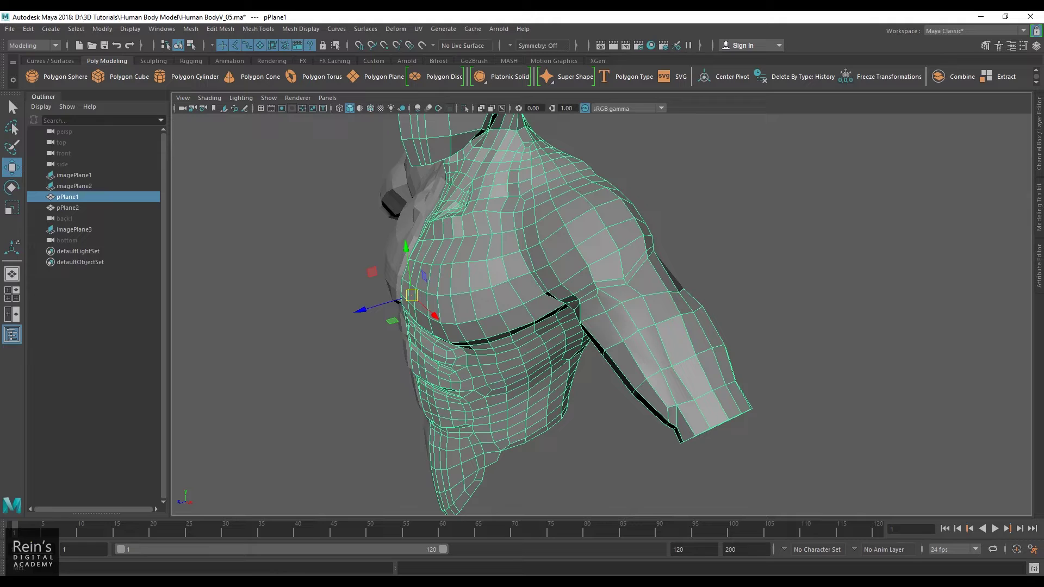
# - Turn off soft selection and move the vertices along the outer side of the biceps inward, from the shoulder down to the elbow
pyautogui.keyDown('alt'); pyautogui.moveTo(670, 345); pyautogui.dragTo(613, 410); pyautogui.keyUp('alt')
pyautogui.scroll(6, 578, 361)
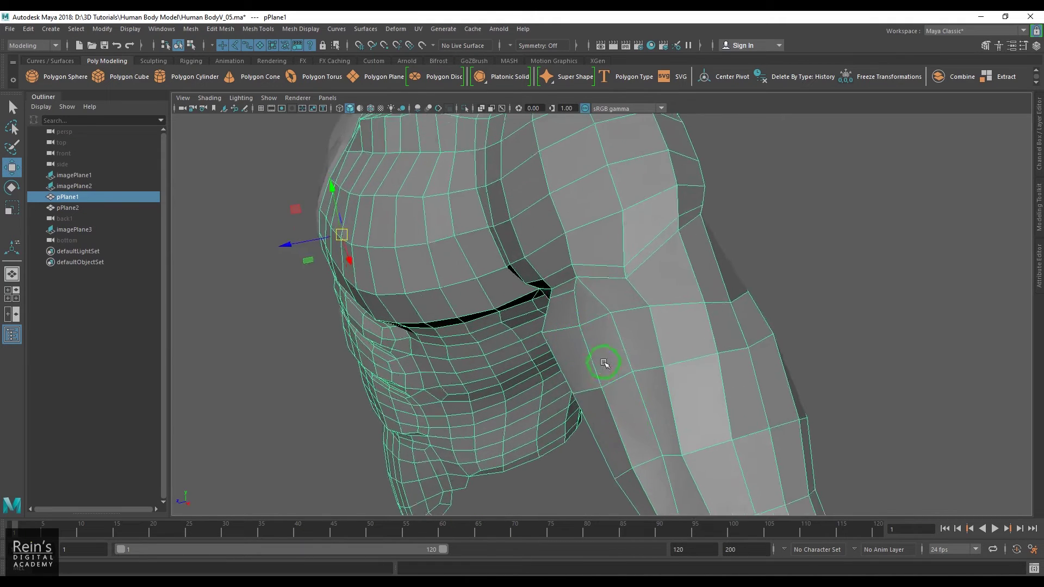
pyautogui.keyDown('alt'); pyautogui.moveTo(603, 364); pyautogui.dragTo(612, 359); pyautogui.keyUp('alt')
pyautogui.press('F9')
pyautogui.press('b')
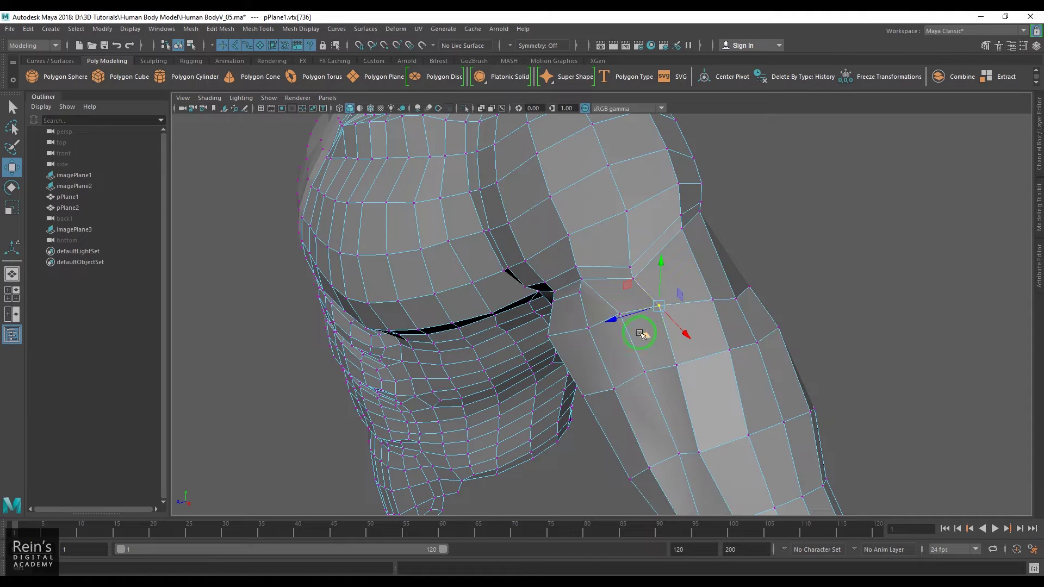
pyautogui.moveTo(649, 321); pyautogui.dragTo(637, 315)
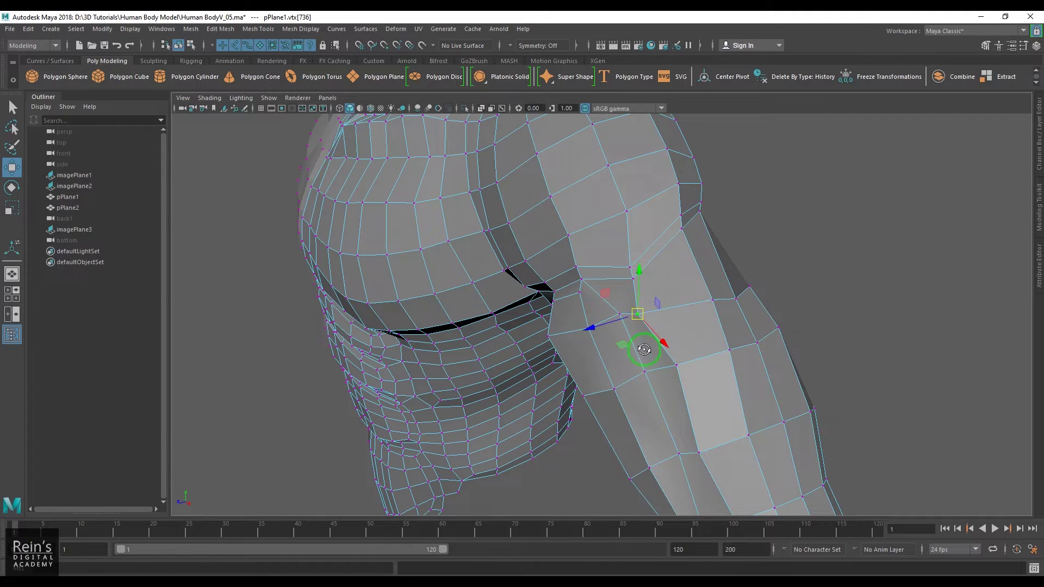
pyautogui.keyDown('alt'); pyautogui.moveTo(643, 349); pyautogui.dragTo(665, 341); pyautogui.keyUp('alt')
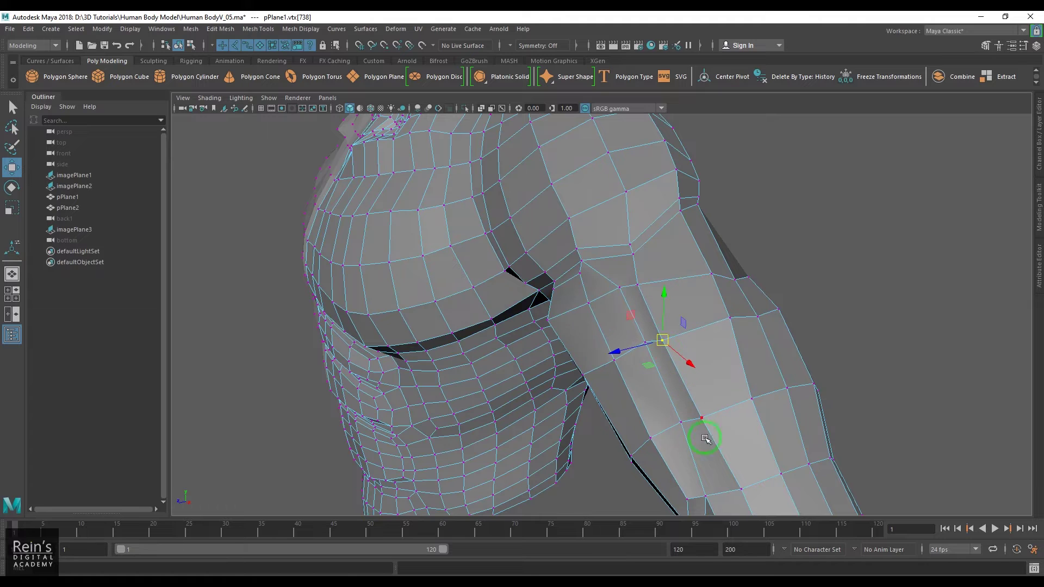
pyautogui.keyDown('alt'); pyautogui.moveTo(700, 419); pyautogui.dragTo(686, 363); pyautogui.keyUp('alt')
pyautogui.click(687, 359)
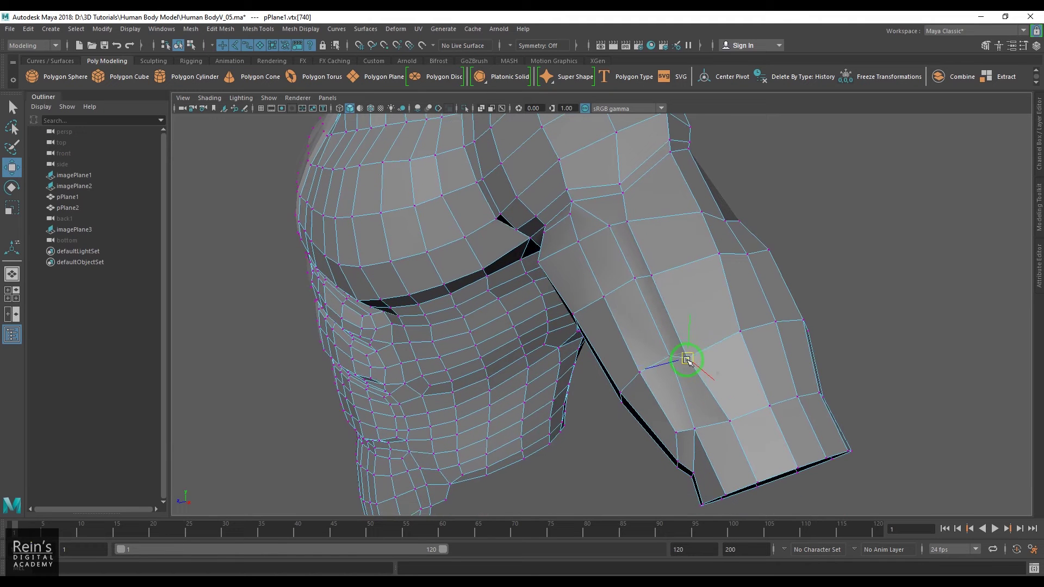
pyautogui.click(730, 422)
pyautogui.moveTo(730, 422); pyautogui.dragTo(709, 426)
pyautogui.keyDown('alt'); pyautogui.moveTo(720, 463); pyautogui.dragTo(729, 426); pyautogui.keyUp('alt')
# - Delete the diagonal edge between the lower outer corner of the biceps and the arm opening
pyautogui.press('F10')
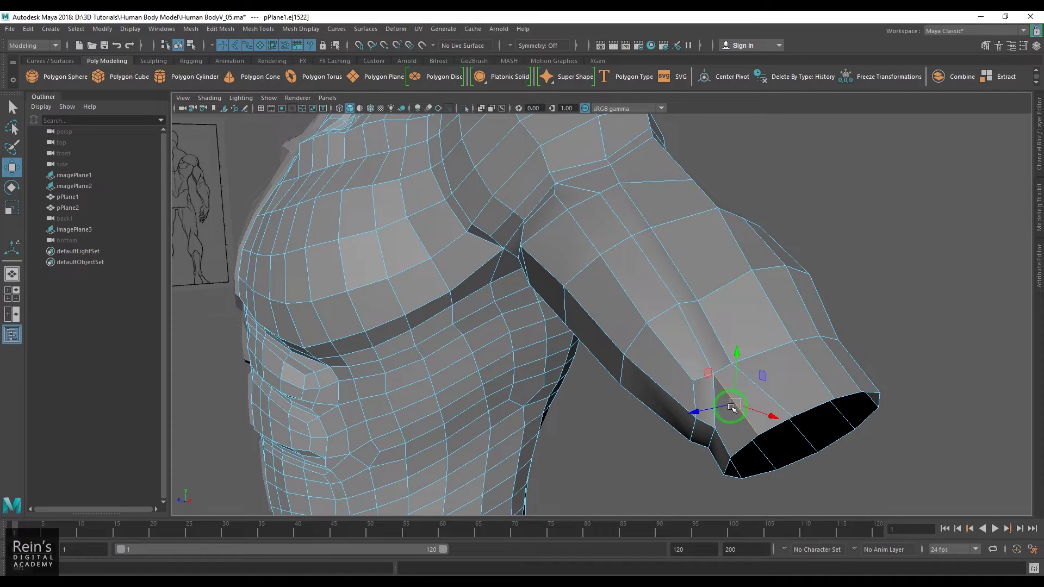
pyautogui.press('Delete')
pyautogui.press('F8')
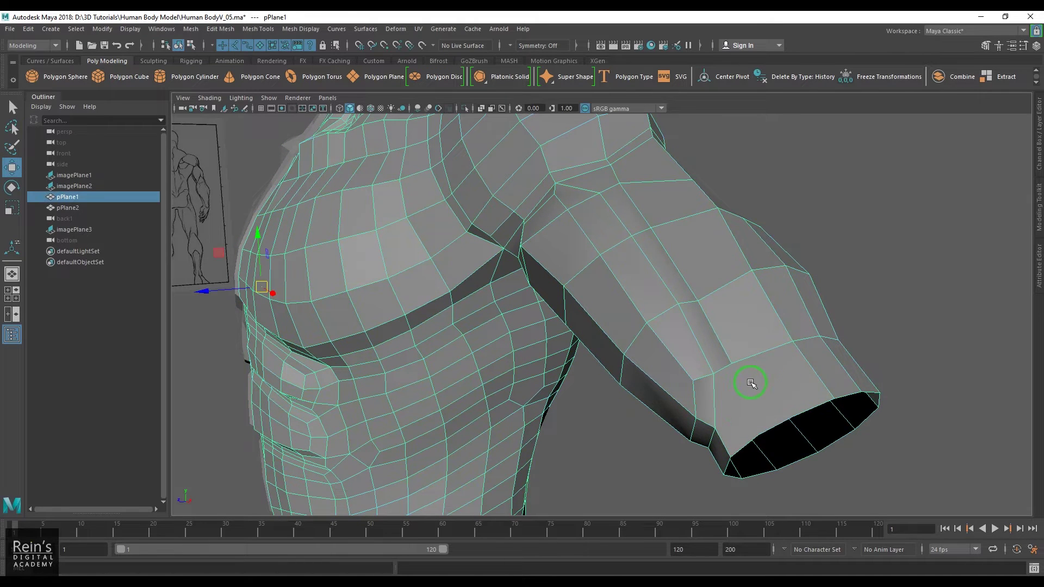
# - Cut a new edge from the neighbouring outer-arm vertex above the elbow to the rim of the arm opening using Multi-Cut
pyautogui.keyDown('shift'); pyautogui.moveTo(752, 357); pyautogui.dragTo(700, 329, button='right'); pyautogui.keyUp('shift')
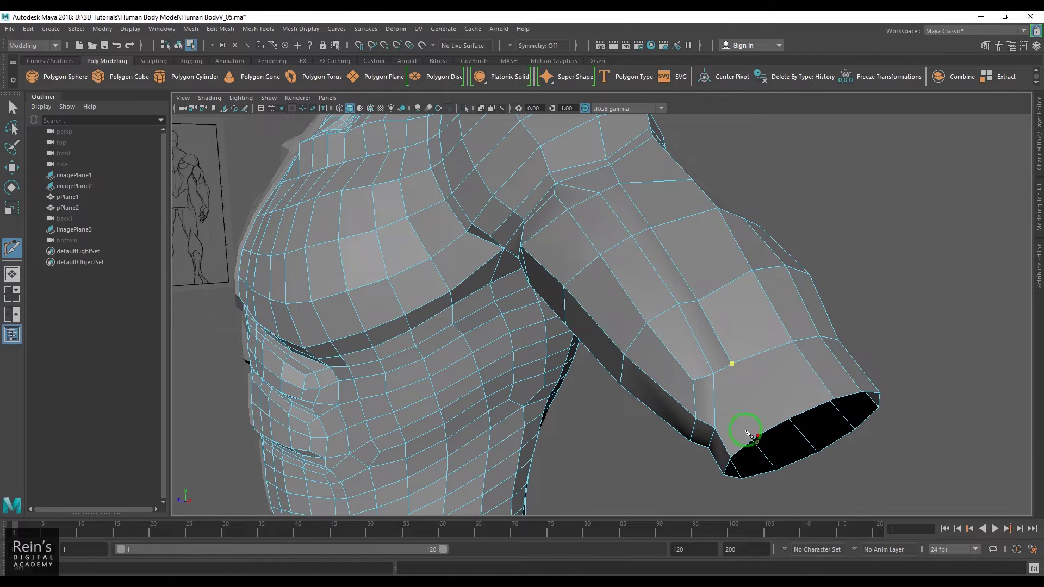
pyautogui.keyDown('alt'); pyautogui.moveTo(741, 438); pyautogui.dragTo(779, 343); pyautogui.keyUp('alt')
pyautogui.keyDown('alt'); pyautogui.moveTo(871, 330); pyautogui.dragTo(727, 356); pyautogui.keyUp('alt')
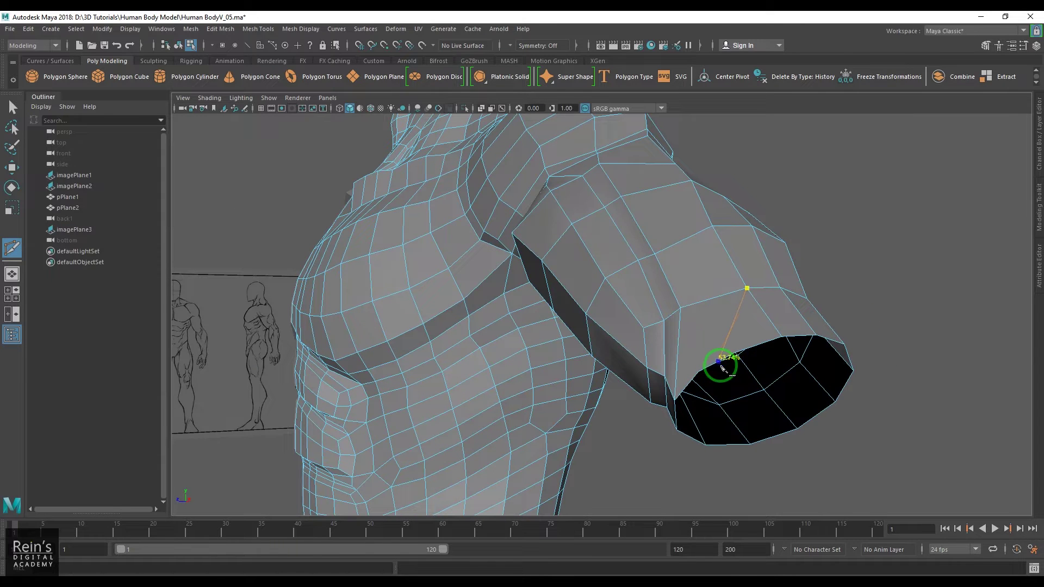
pyautogui.click(721, 367)
pyautogui.press('w')
pyautogui.moveTo(722, 335); pyautogui.dragTo(701, 343, button='right')
# - Delete the two leftover vertices on the rim of the arm opening, one on each side of the new edge
pyautogui.keyDown('alt'); pyautogui.moveTo(730, 355); pyautogui.dragTo(751, 353); pyautogui.keyUp('alt')
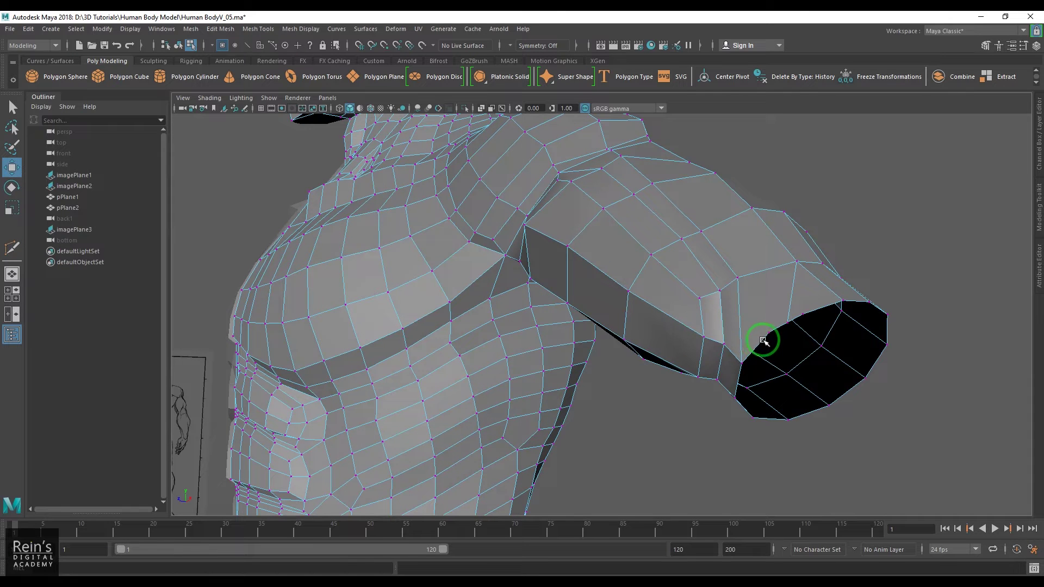
pyautogui.click(768, 332)
pyautogui.press('Delete')
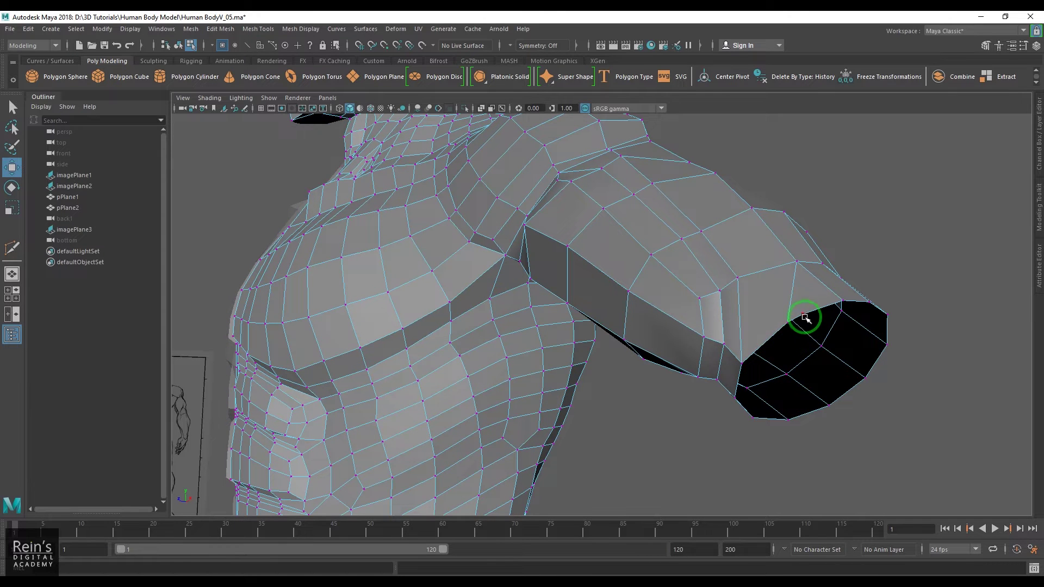
pyautogui.click(803, 315)
pyautogui.press('Delete')
# - Extrude the strip of faces along the outer upper arm, from the deltoid to the arm opening, outward by about 0.06
pyautogui.keyDown('alt'); pyautogui.moveTo(711, 286); pyautogui.dragTo(677, 298); pyautogui.keyUp('alt')
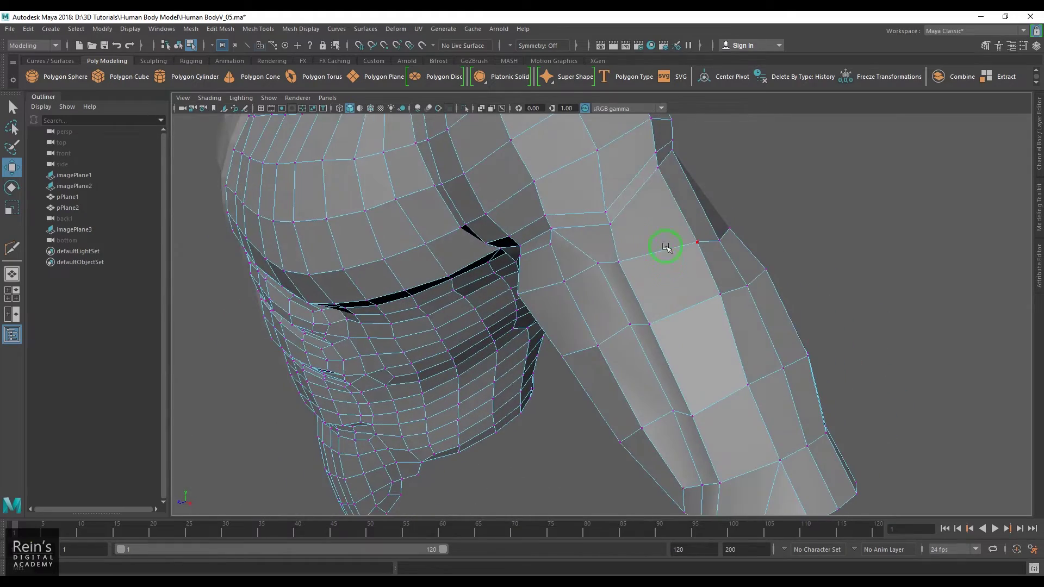
pyautogui.moveTo(669, 248); pyautogui.dragTo(667, 270, button='right')
pyautogui.click(662, 231)
pyautogui.keyDown('shift'); pyautogui.click(663, 291); pyautogui.keyUp('shift')
pyautogui.keyDown('shift'); pyautogui.click(696, 354); pyautogui.keyUp('shift')
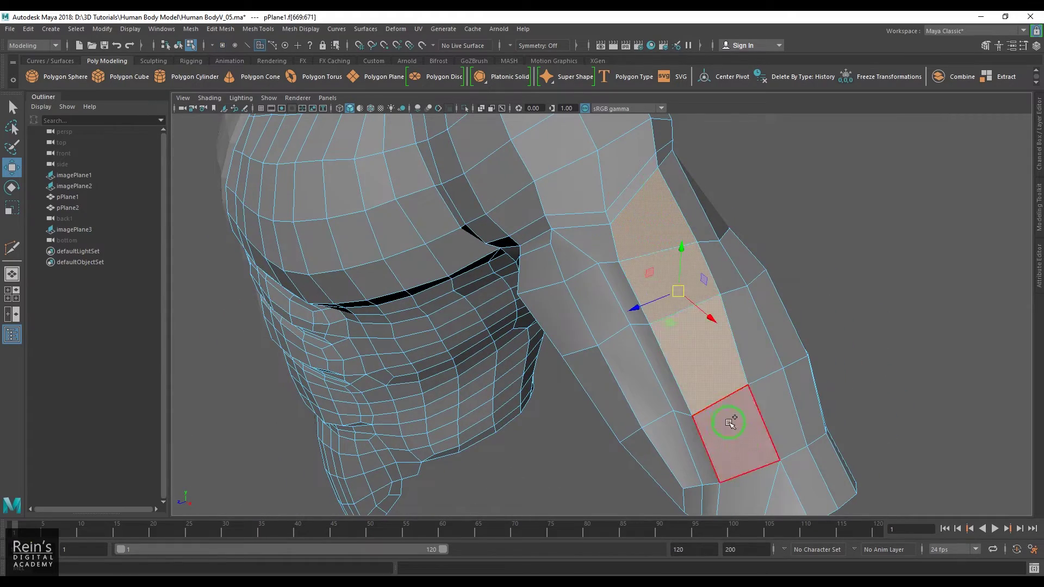
pyautogui.keyDown('alt'); pyautogui.moveTo(736, 422); pyautogui.dragTo(709, 332); pyautogui.keyUp('alt')
pyautogui.click(726, 326)
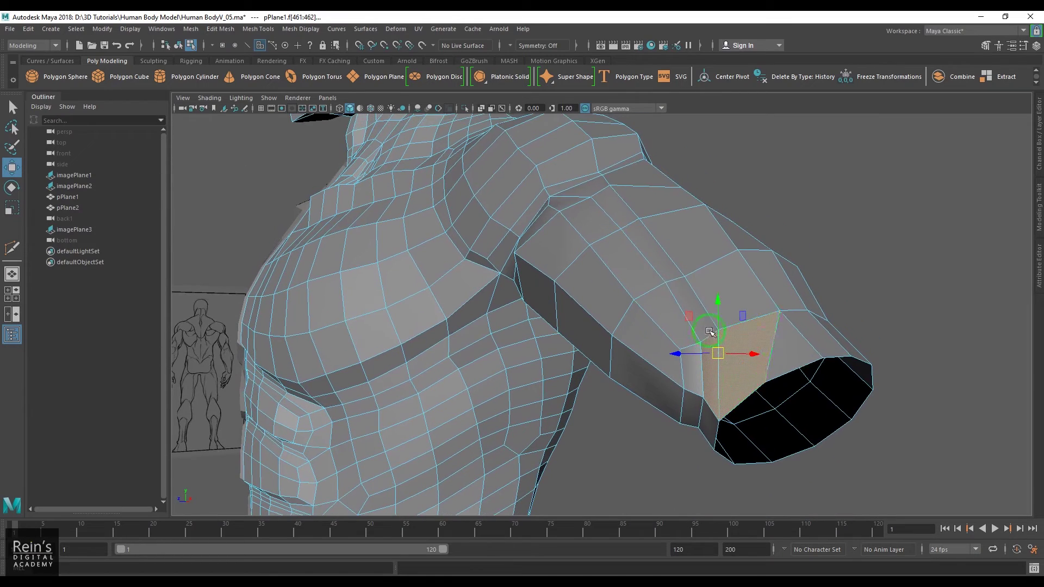
pyautogui.hotkey('ctrl', 'z')
pyautogui.keyDown('alt'); pyautogui.moveTo(774, 343); pyautogui.dragTo(723, 293); pyautogui.keyUp('alt')
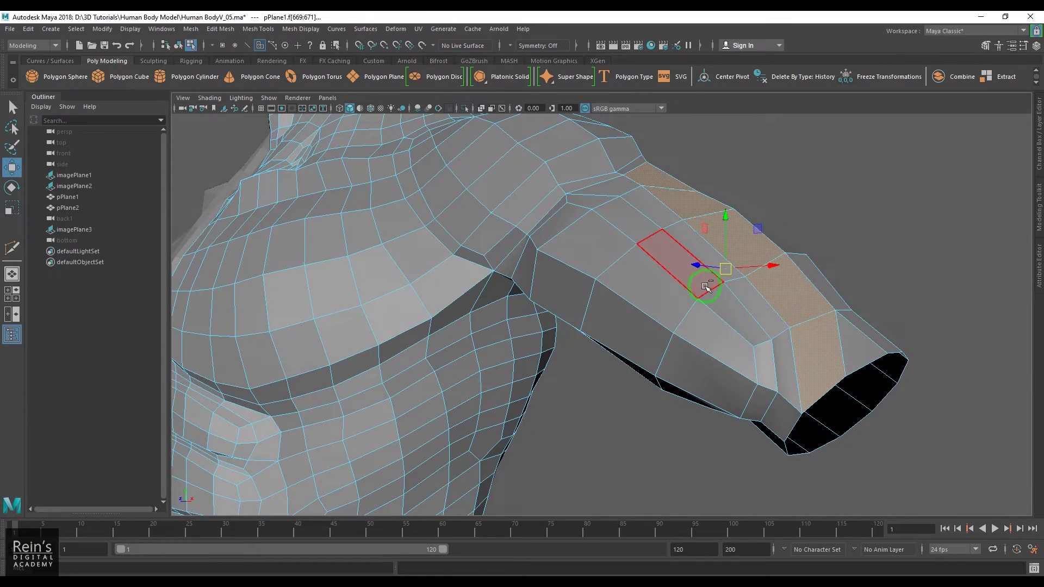
pyautogui.hotkey('ctrl', 'e')
pyautogui.moveTo(672, 158); pyautogui.dragTo(656, 193)
pyautogui.click(672, 123)
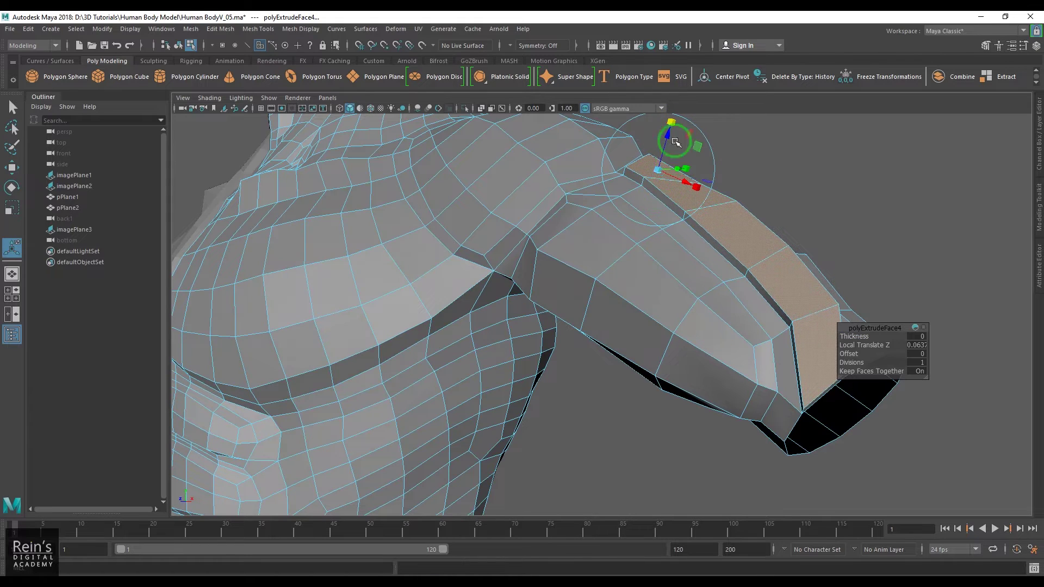
pyautogui.keyDown('alt'); pyautogui.moveTo(792, 295); pyautogui.dragTo(765, 374); pyautogui.keyUp('alt')
pyautogui.press('w')
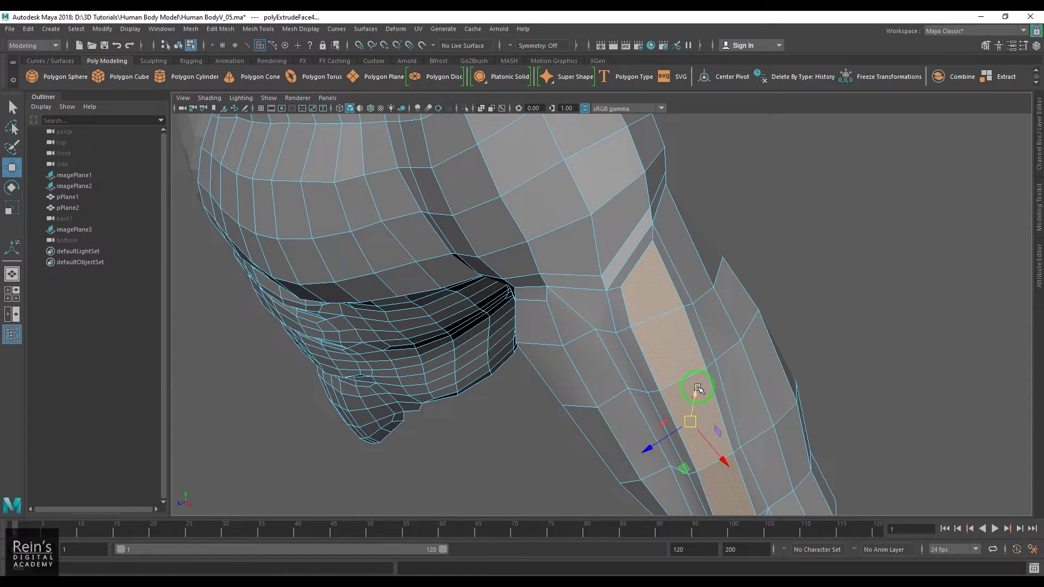
# - Display pPlane1 smoothed, with and without wireframe on shaded, and examine the extruded outer-arm muscle
pyautogui.press('F8')
pyautogui.click(807, 268)
pyautogui.keyDown('alt'); pyautogui.moveTo(799, 270); pyautogui.dragTo(750, 267); pyautogui.keyUp('alt')
pyautogui.click(638, 264)
pyautogui.moveTo(589, 194); pyautogui.dragTo(713, 248, button='right')
pyautogui.click(781, 248)
pyautogui.keyDown('alt'); pyautogui.moveTo(781, 249); pyautogui.dragTo(723, 269, button='right'); pyautogui.keyUp('alt')
pyautogui.keyDown('alt'); pyautogui.moveTo(722, 269); pyautogui.dragTo(697, 262); pyautogui.keyUp('alt')
pyautogui.click(371, 109)
pyautogui.keyDown('alt'); pyautogui.moveTo(577, 263); pyautogui.dragTo(623, 267); pyautogui.keyUp('alt')
pyautogui.click(622, 268)
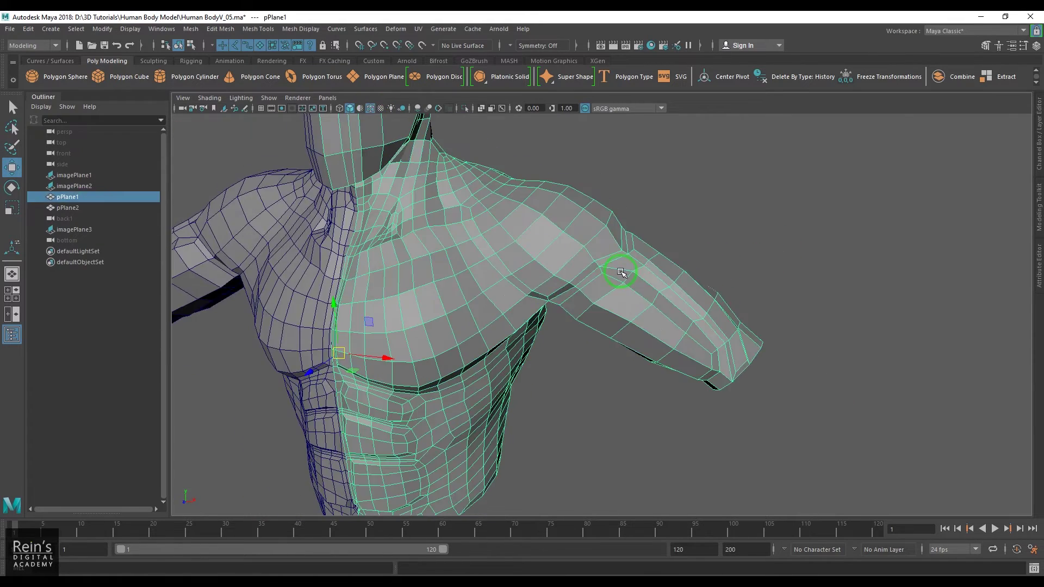
pyautogui.press('3')
pyautogui.click(750, 251)
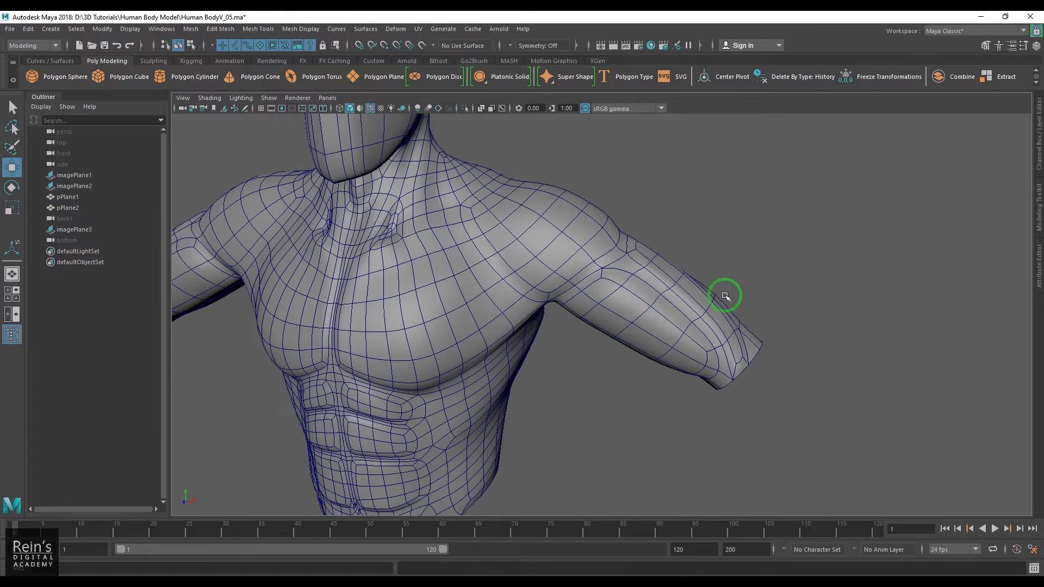
pyautogui.click(367, 109)
pyautogui.moveTo(660, 275)
pyautogui.keyDown('alt'); pyautogui.mouseDown()
pyautogui.moveTo(550, 286)
pyautogui.moveTo(660, 275)
pyautogui.moveTo(591, 285)
pyautogui.moveTo(629, 279)
pyautogui.moveTo(676, 295)
pyautogui.moveTo(683, 319)
pyautogui.moveTo(695, 303)
pyautogui.moveTo(618, 259)
pyautogui.moveTo(660, 284)
pyautogui.moveTo(625, 296)
pyautogui.moveTo(648, 294)
pyautogui.mouseUp(); pyautogui.keyUp('alt')
# - Return pPlane1 to unsmoothed display and delete the extra edges at the top of the extruded strip, just below the deltoid
pyautogui.click(637, 285)
pyautogui.press('1')
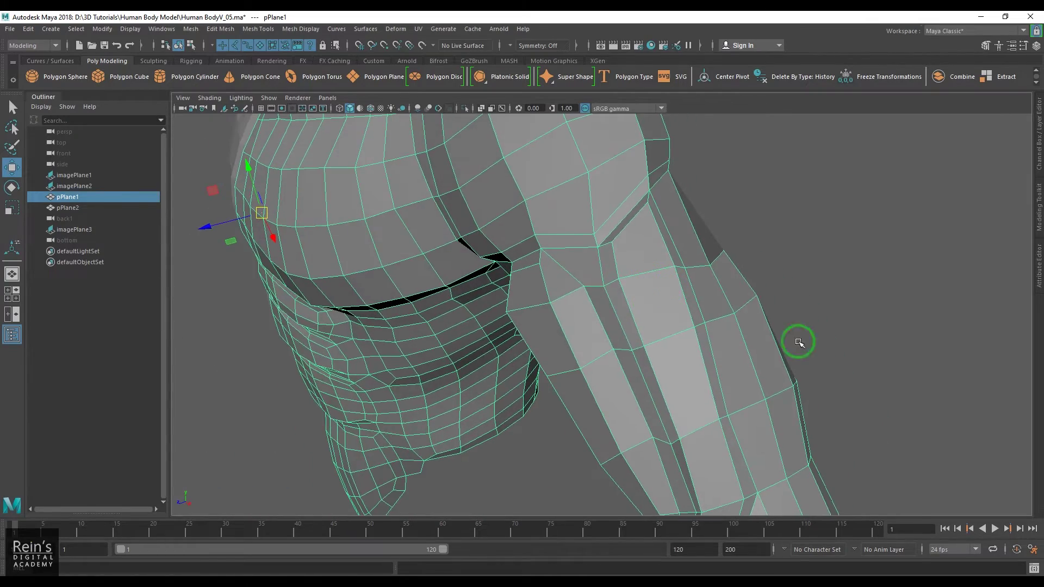
pyautogui.press('F10')
pyautogui.click(634, 229)
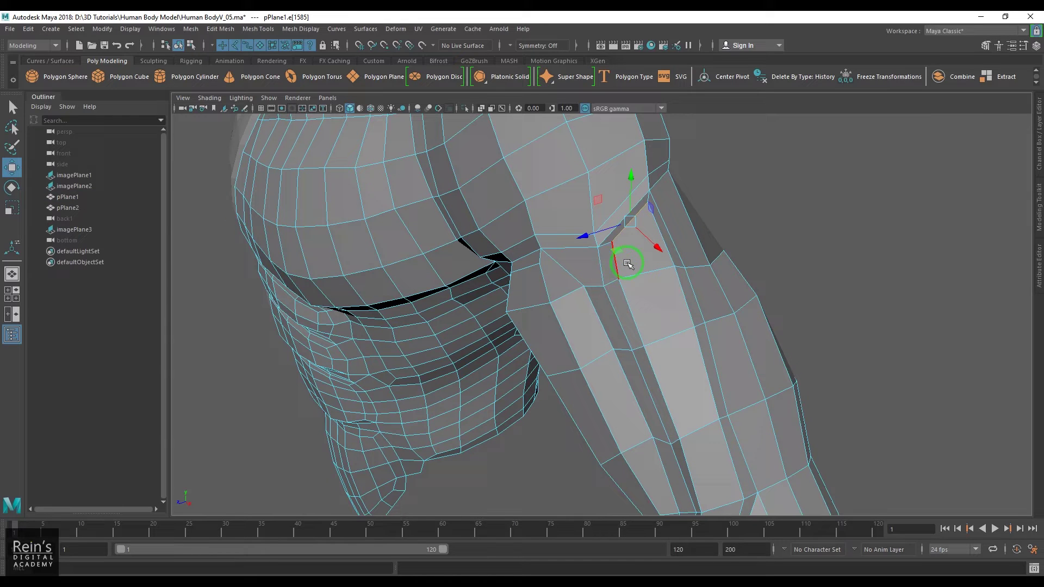
pyautogui.press('q')
pyautogui.keyDown('alt'); pyautogui.moveTo(673, 249); pyautogui.dragTo(634, 234); pyautogui.keyUp('alt')
pyautogui.press('Delete')
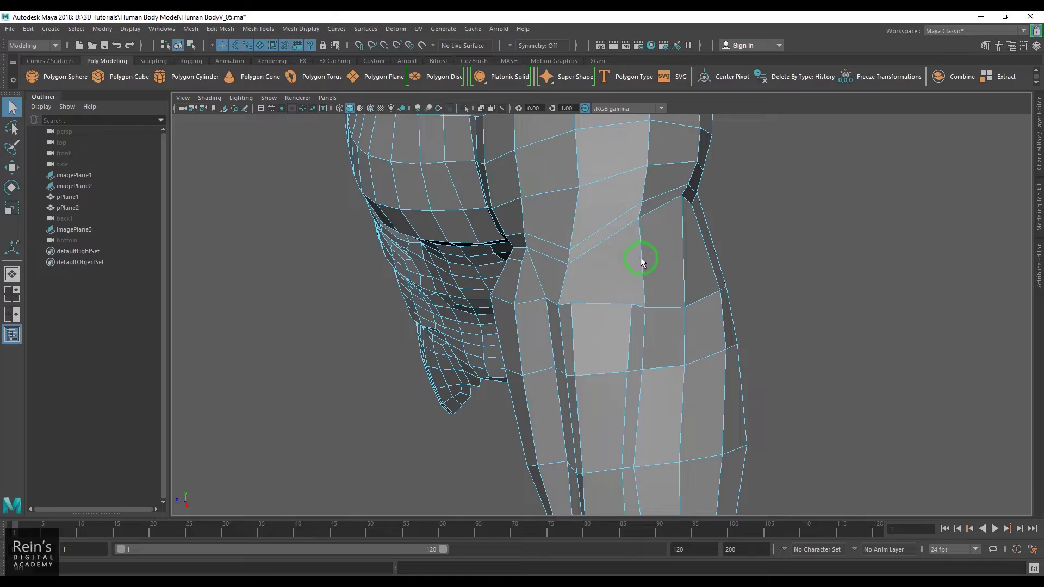
# - Slide two neighbouring edge lines running down the deltoid apart to widen the faces between them
pyautogui.keyDown('alt'); pyautogui.moveTo(643, 280); pyautogui.dragTo(583, 278); pyautogui.keyUp('alt')
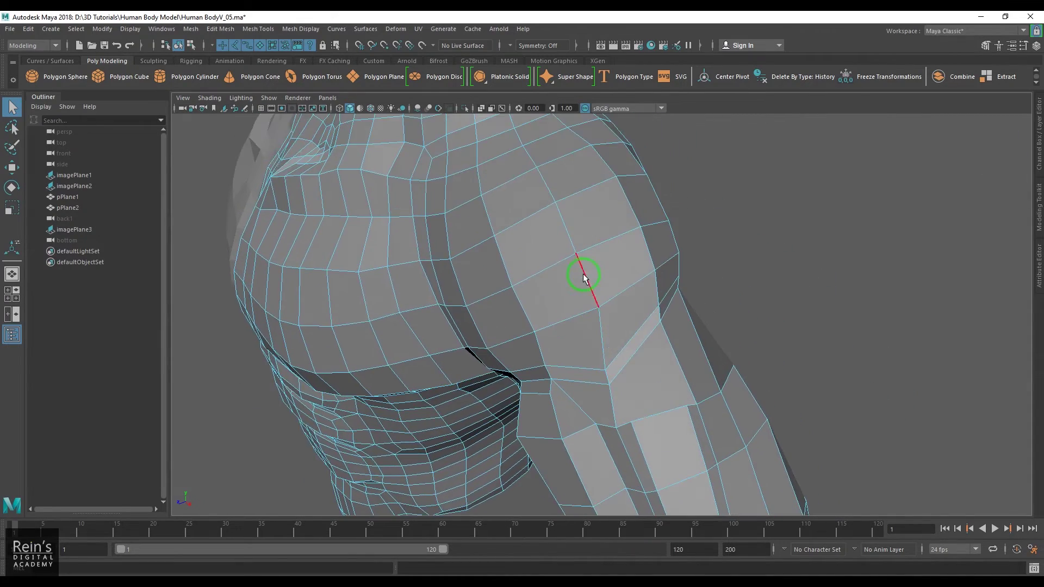
pyautogui.keyDown('shift'); pyautogui.moveTo(576, 230); pyautogui.dragTo(559, 354, button='right'); pyautogui.keyUp('shift')
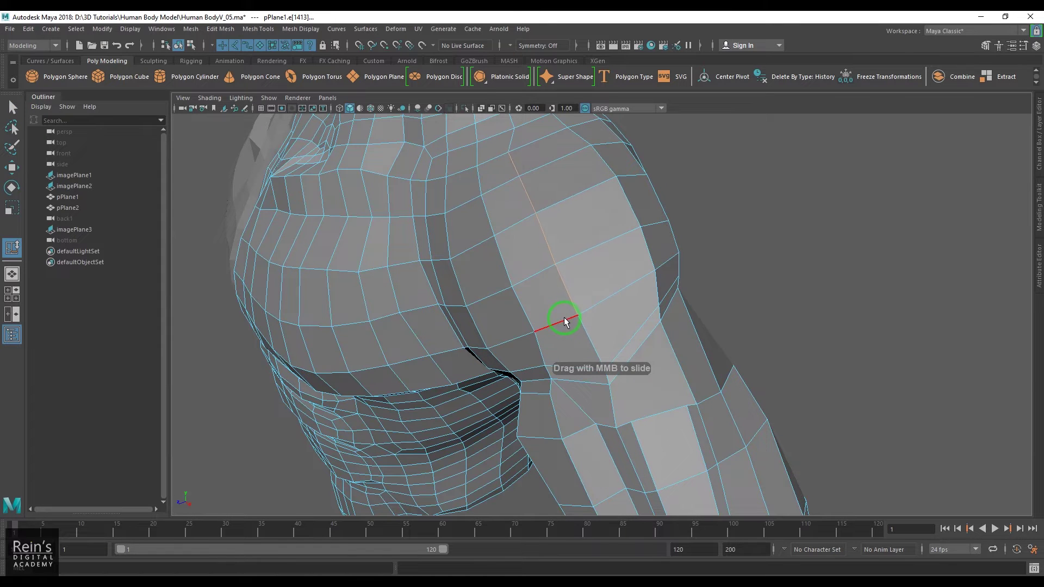
pyautogui.keyDown('alt'); pyautogui.moveTo(564, 318); pyautogui.dragTo(624, 305); pyautogui.keyUp('alt')
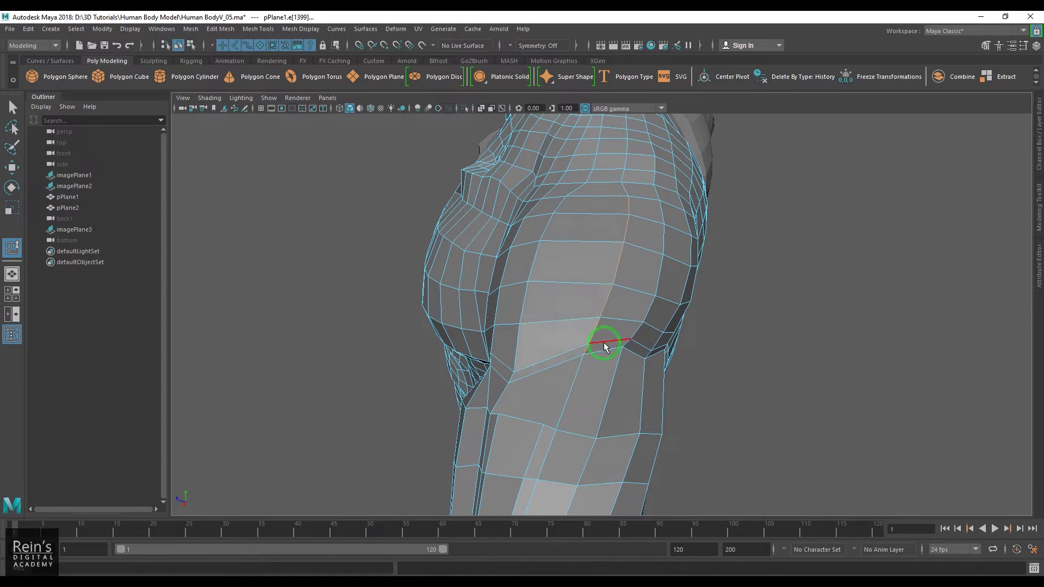
pyautogui.moveTo(606, 342)
pyautogui.keyDown('alt'); pyautogui.mouseDown()
pyautogui.moveTo(647, 319)
pyautogui.moveTo(714, 339)
pyautogui.moveTo(619, 354)
pyautogui.mouseUp(); pyautogui.keyUp('alt')
# - Cut a new line of edges down the front half of the deltoid with the Multi-Cut tool, ending at its lower border
pyautogui.press('w')
pyautogui.press('F8')
pyautogui.keyDown('shift'); pyautogui.moveTo(605, 331); pyautogui.dragTo(550, 324, button='right'); pyautogui.keyUp('shift')
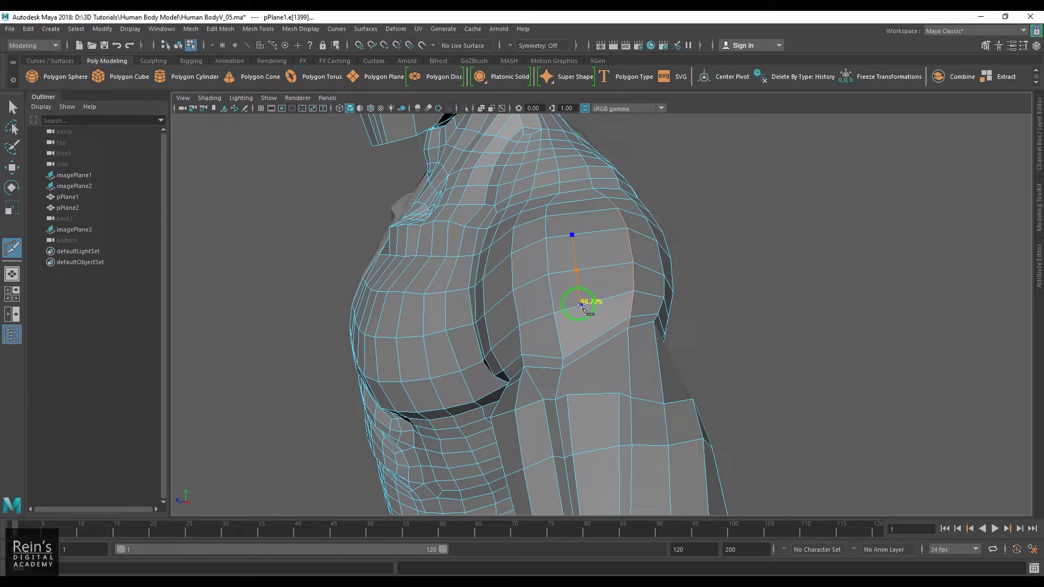
pyautogui.press('Return')
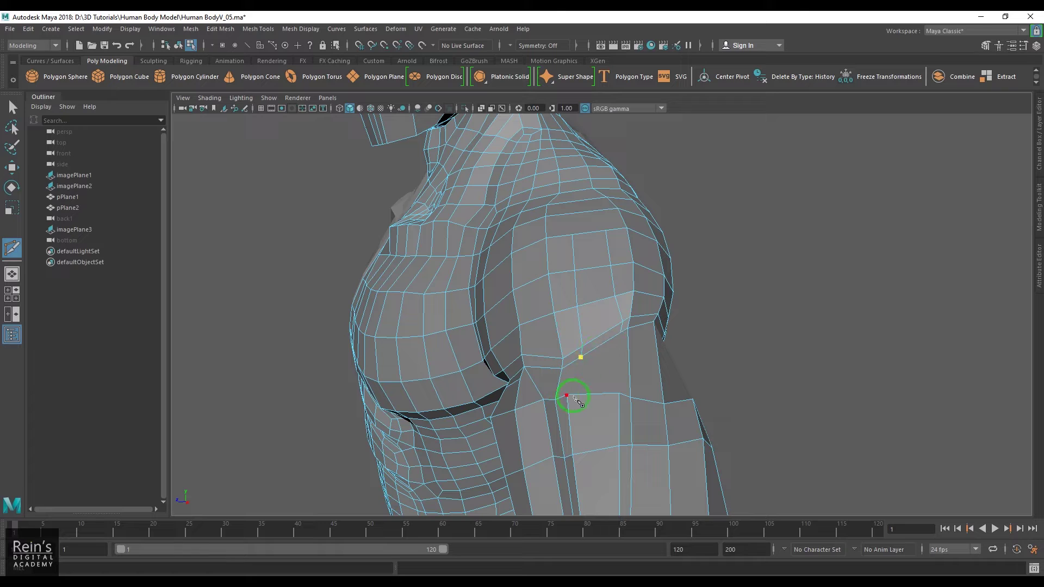
# - Cut two connecting edges from the deltoid's lower border to the edge lines of the outer upper arm
pyautogui.keyDown('shift'); pyautogui.click(596, 370); pyautogui.keyUp('shift')
pyautogui.click(620, 333)
pyautogui.rightClick(629, 367)
pyautogui.press('w')
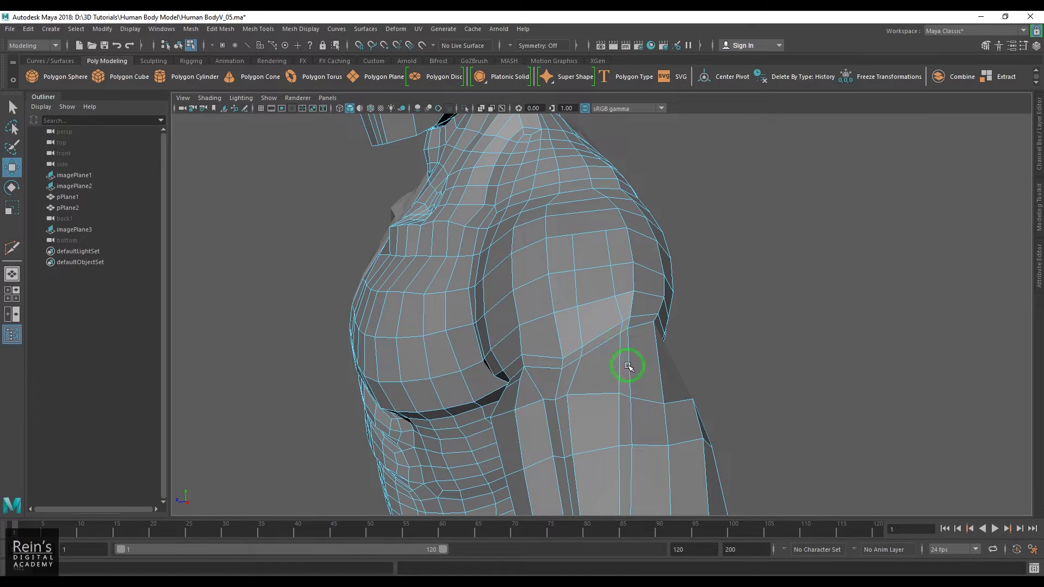
# - Adjust the new connecting edges on the outer upper arm, just below the deltoid, to even out the face spacing
pyautogui.press('F8')
pyautogui.keyDown('alt'); pyautogui.moveTo(627, 378); pyautogui.dragTo(475, 364); pyautogui.keyUp('alt')
pyautogui.press('F10')
pyautogui.click(605, 381)
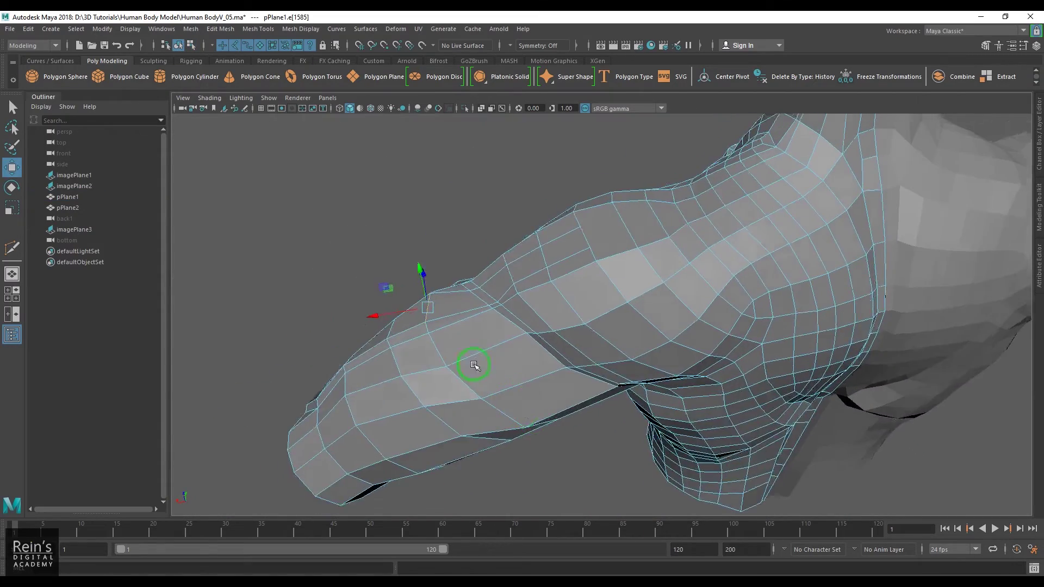
pyautogui.keyDown('alt'); pyautogui.moveTo(475, 364); pyautogui.dragTo(544, 379, button='middle'); pyautogui.keyUp('alt')
pyautogui.moveTo(491, 328); pyautogui.dragTo(501, 321)
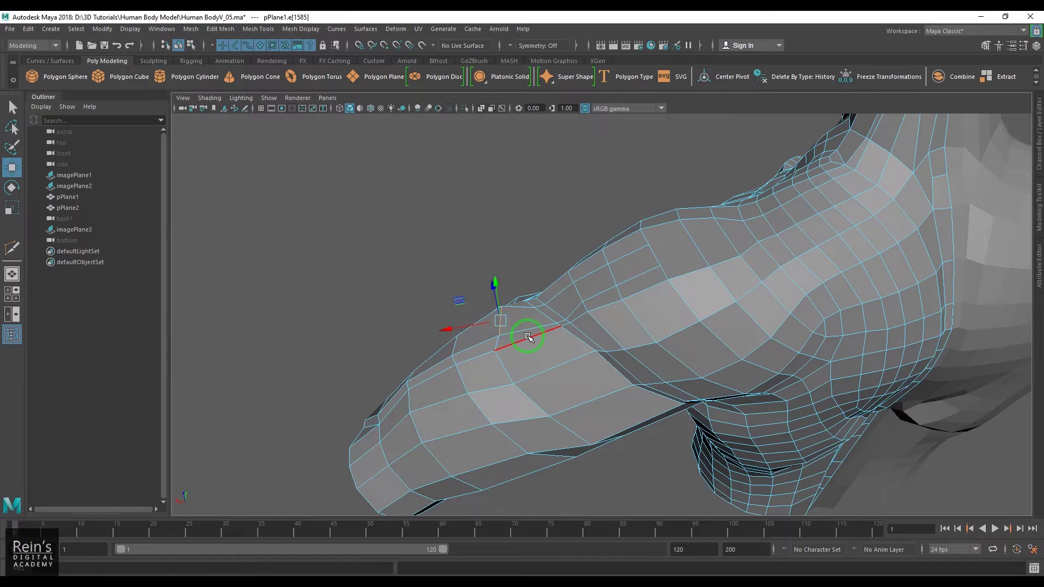
pyautogui.click(527, 338)
pyautogui.keyDown('alt'); pyautogui.moveTo(548, 360); pyautogui.dragTo(686, 375); pyautogui.keyUp('alt')
pyautogui.click(602, 337)
pyautogui.keyDown('alt'); pyautogui.moveTo(686, 376); pyautogui.dragTo(584, 354); pyautogui.keyUp('alt')
# - Select the inner vertices of the deltoid around the new edge line and apply Average Vertices with 10 iterations
pyautogui.moveTo(598, 312); pyautogui.dragTo(567, 305, button='right')
pyautogui.keyDown('alt'); pyautogui.moveTo(590, 265); pyautogui.dragTo(570, 262); pyautogui.keyUp('alt')
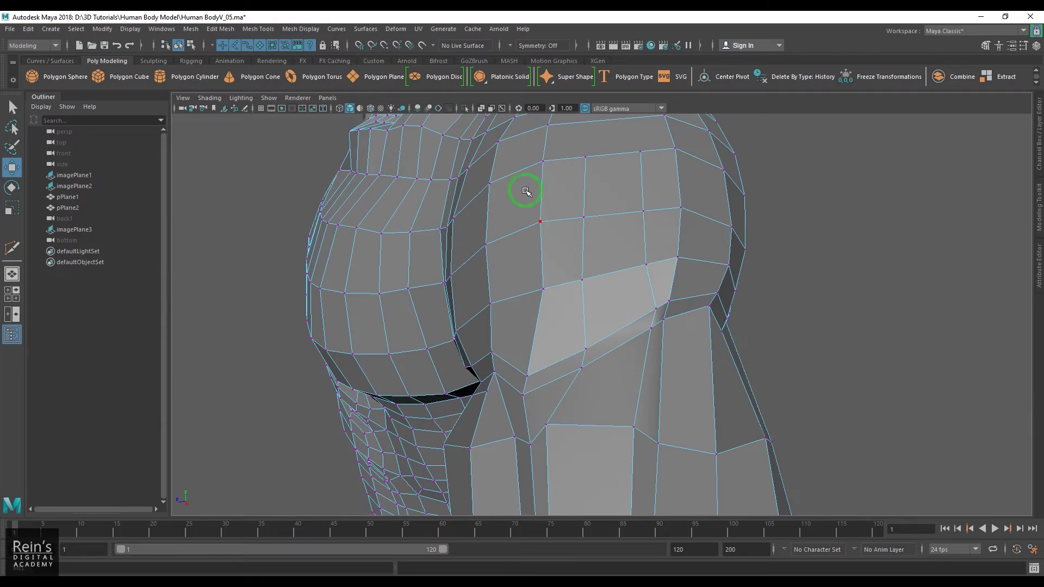
pyautogui.moveTo(652, 276); pyautogui.dragTo(689, 286)
pyautogui.keyDown('alt'); pyautogui.moveTo(689, 286); pyautogui.dragTo(559, 278); pyautogui.keyUp('alt')
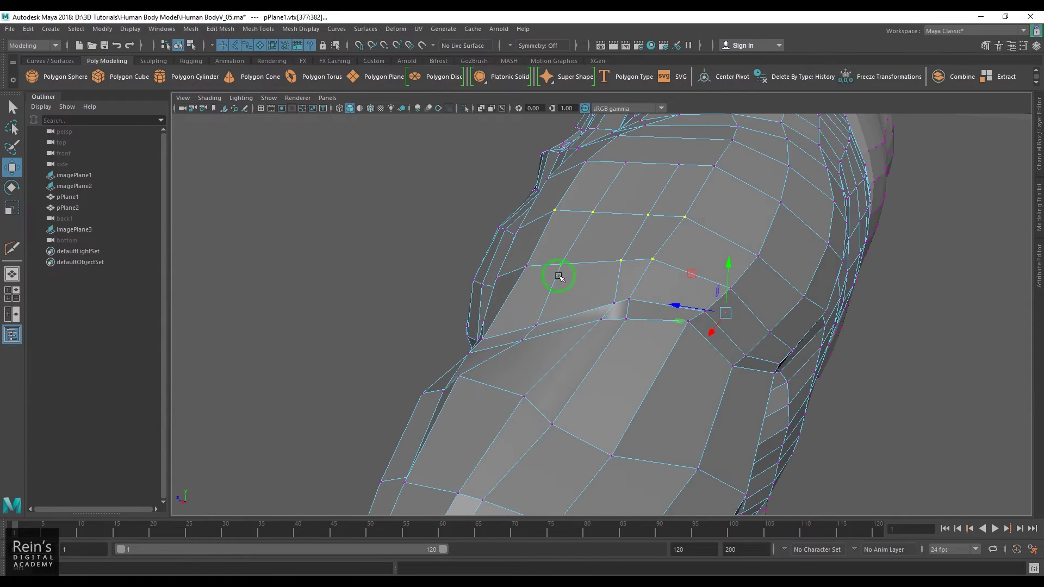
pyautogui.keyDown('shift'); pyautogui.click(527, 265); pyautogui.keyUp('shift')
pyautogui.keyDown('alt'); pyautogui.moveTo(605, 317); pyautogui.dragTo(564, 321); pyautogui.keyUp('alt')
pyautogui.keyDown('ctrl'); pyautogui.moveTo(432, 315); pyautogui.dragTo(1023, 498); pyautogui.keyUp('ctrl')
pyautogui.keyDown('alt'); pyautogui.moveTo(1000, 435); pyautogui.dragTo(776, 319); pyautogui.keyUp('alt')
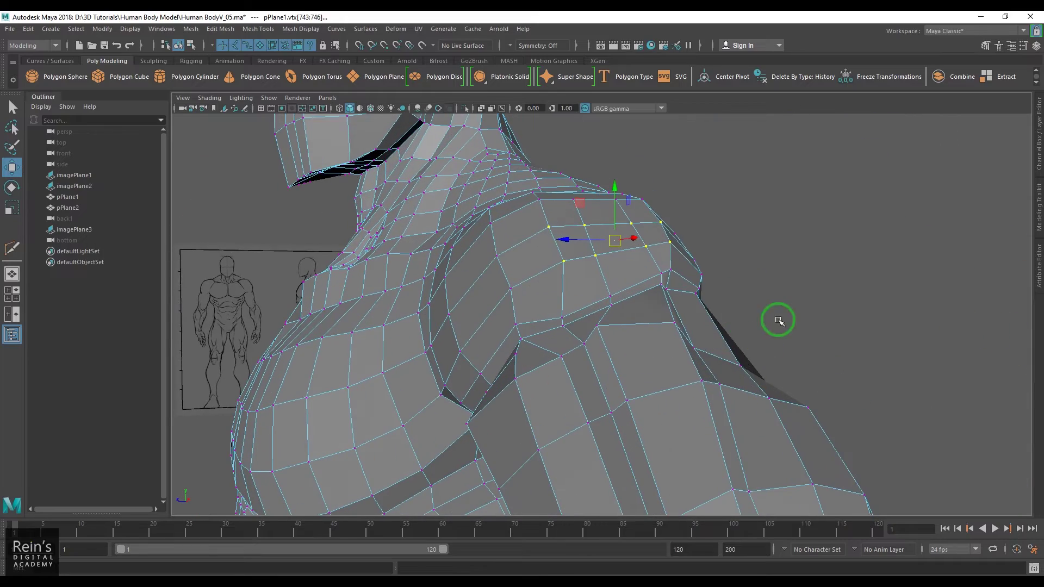
pyautogui.keyDown('shift'); pyautogui.rightClick(750, 223); pyautogui.keyUp('shift')
pyautogui.click(809, 207)
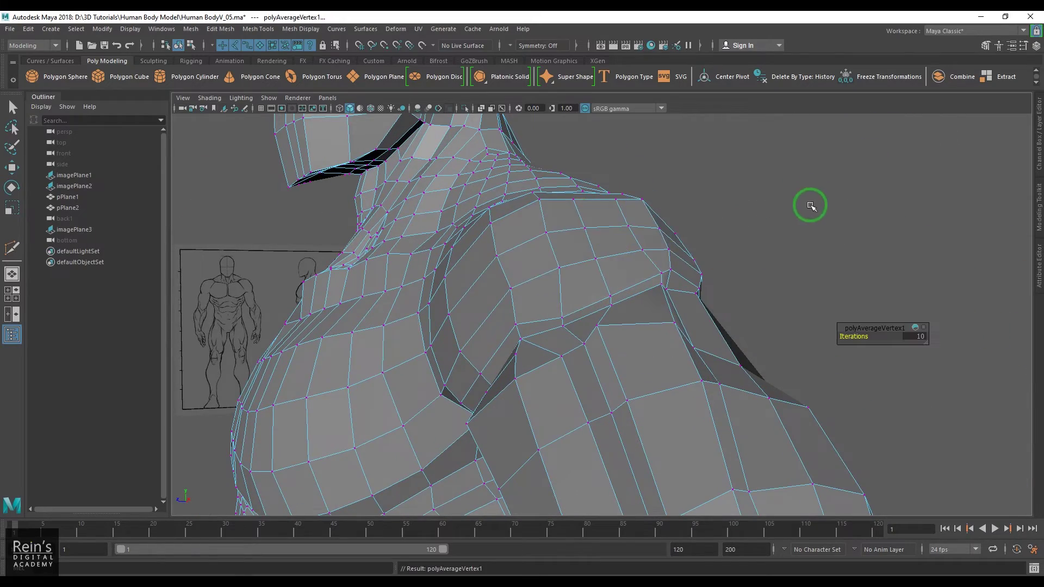
# - Raise a single face near the top of the deltoid slightly
pyautogui.keyDown('alt'); pyautogui.moveTo(808, 205); pyautogui.dragTo(674, 248); pyautogui.keyUp('alt')
pyautogui.press('F11')
pyautogui.press('q')
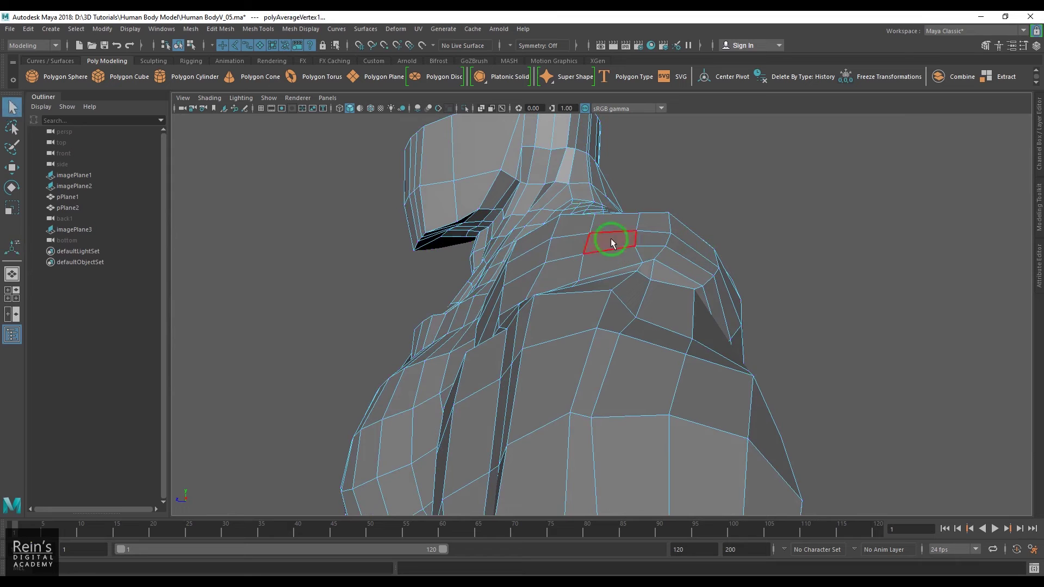
pyautogui.click(611, 239)
pyautogui.press('w')
pyautogui.moveTo(610, 199); pyautogui.dragTo(610, 192)
# - Slide the edges beside the raised face to even out the upper deltoid, undoing the last unwanted change
pyautogui.press('F10')
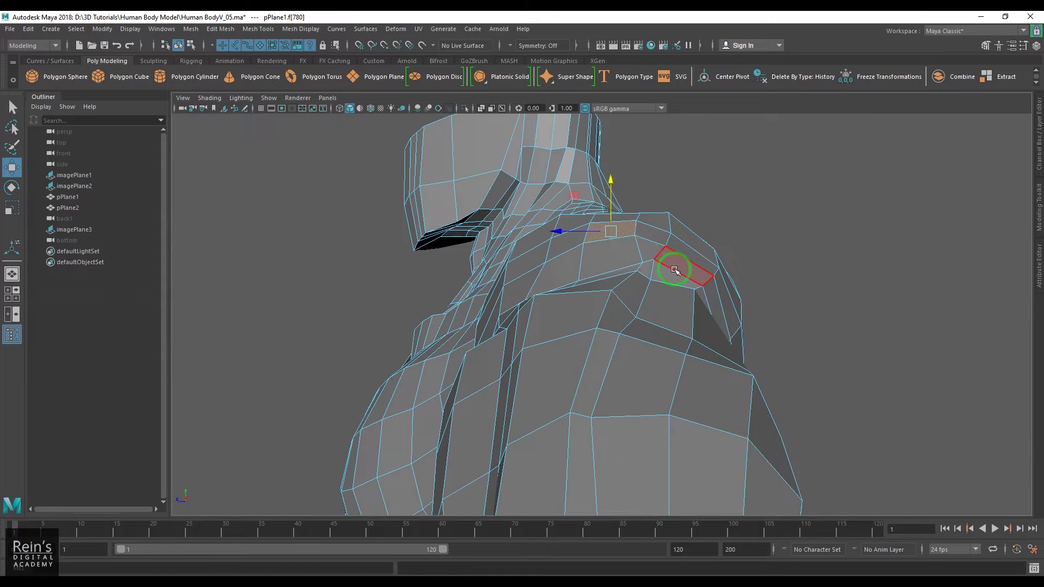
pyautogui.click(668, 238)
pyautogui.keyDown('shift'); pyautogui.moveTo(736, 219); pyautogui.dragTo(753, 298, button='right'); pyautogui.keyUp('shift')
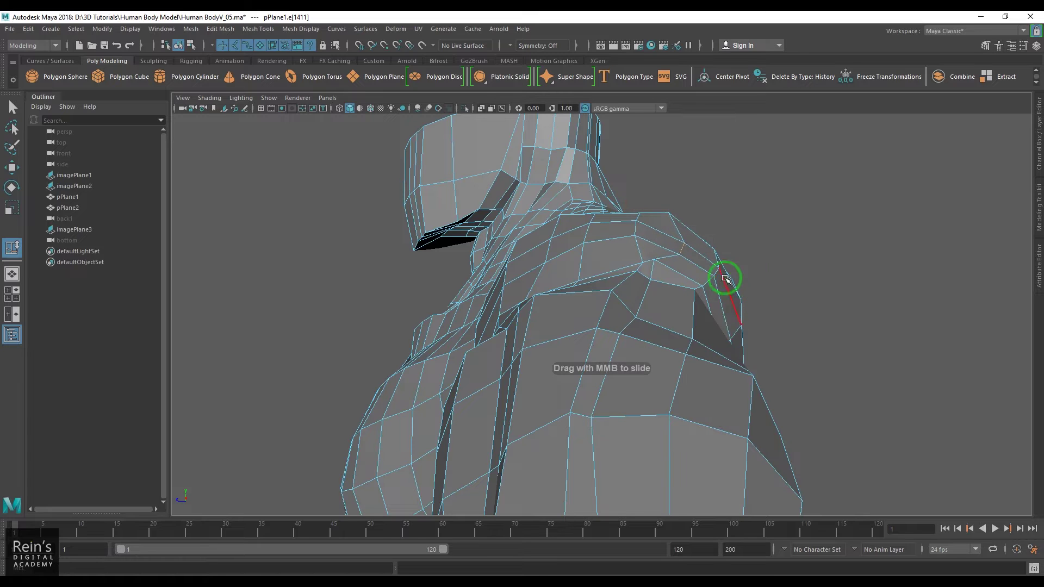
pyautogui.press('w')
pyautogui.click(683, 247)
pyautogui.keyDown('alt'); pyautogui.moveTo(522, 261); pyautogui.dragTo(505, 304); pyautogui.keyUp('alt')
pyautogui.click(506, 270)
pyautogui.hotkey('ctrl', 'z')
# - Move individual vertices along the front and top of the deltoid to round the shoulder contour
pyautogui.press('F9')
pyautogui.click(510, 300)
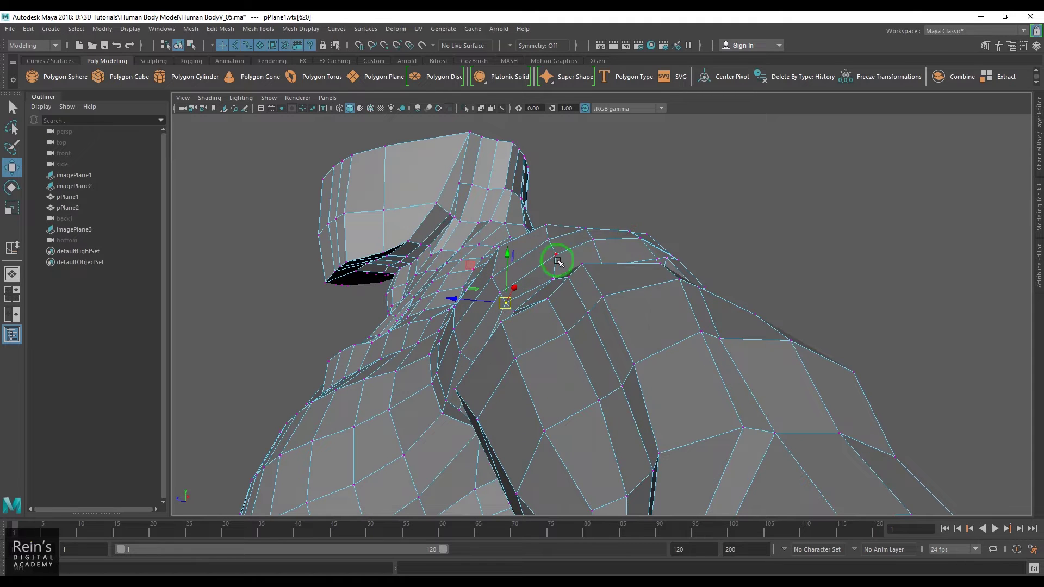
pyautogui.click(558, 260)
pyautogui.moveTo(562, 259); pyautogui.dragTo(546, 266)
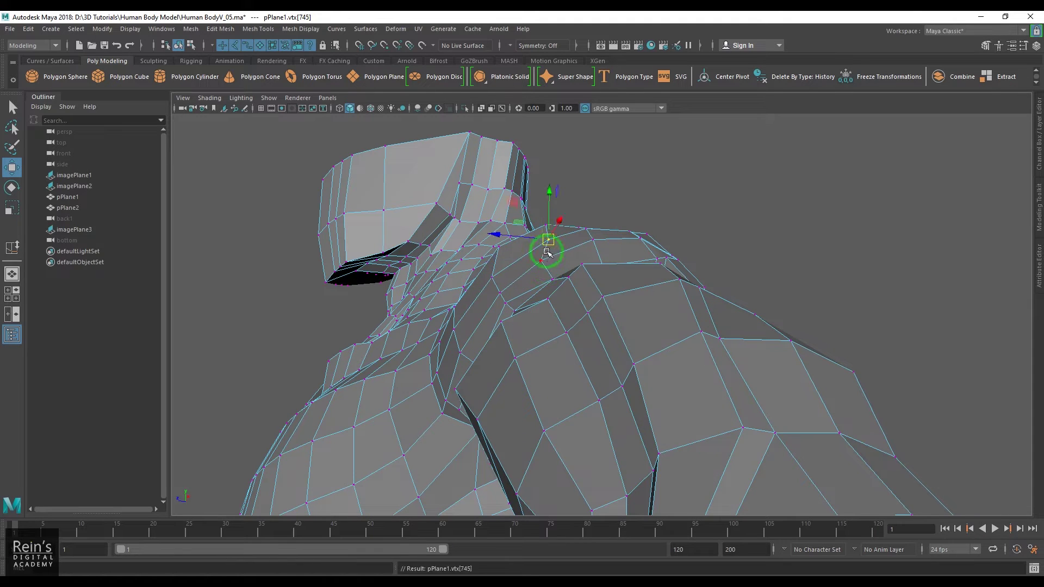
pyautogui.click(543, 226)
pyautogui.moveTo(543, 226); pyautogui.dragTo(639, 302)
pyautogui.click(501, 249)
pyautogui.click(494, 262)
# - Adjust edges along the front of the deltoid, beside the chest muscle
pyautogui.press('F8')
pyautogui.press('F10')
pyautogui.click(584, 360)
pyautogui.click(588, 363)
pyautogui.click(510, 352)
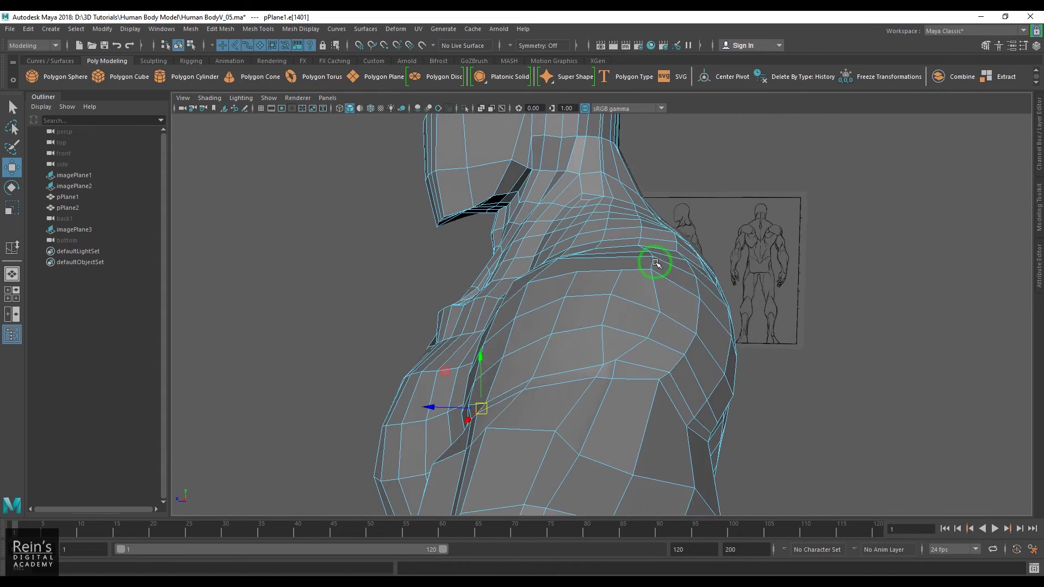
# - Slide the short edge lines at the top and rear of the deltoid to space its faces evenly
pyautogui.keyDown('alt'); pyautogui.moveTo(655, 263); pyautogui.dragTo(653, 260); pyautogui.keyUp('alt')
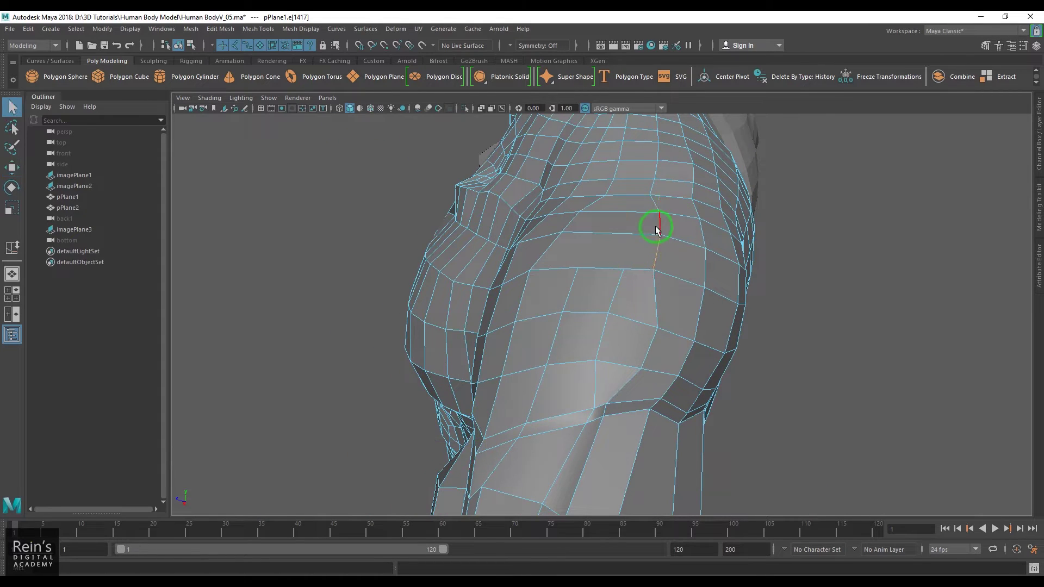
pyautogui.keyDown('alt'); pyautogui.moveTo(660, 227); pyautogui.dragTo(665, 280); pyautogui.keyUp('alt')
pyautogui.keyDown('shift'); pyautogui.moveTo(690, 241); pyautogui.dragTo(679, 333, button='right'); pyautogui.keyUp('shift')
pyautogui.keyDown('alt'); pyautogui.moveTo(681, 278); pyautogui.dragTo(703, 277); pyautogui.keyUp('alt')
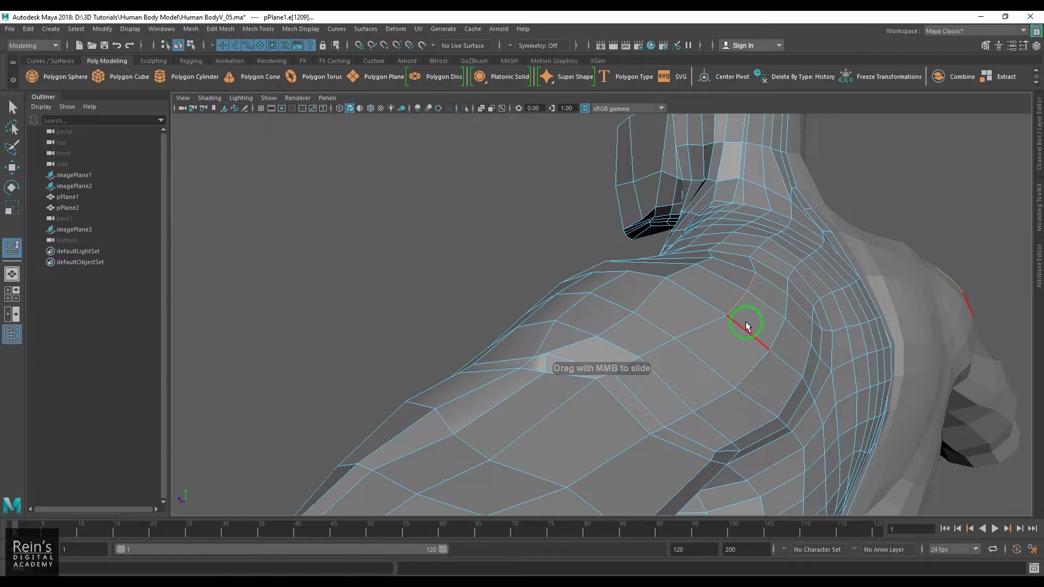
pyautogui.keyDown('alt'); pyautogui.moveTo(745, 321); pyautogui.dragTo(760, 239); pyautogui.keyUp('alt')
pyautogui.click(712, 235)
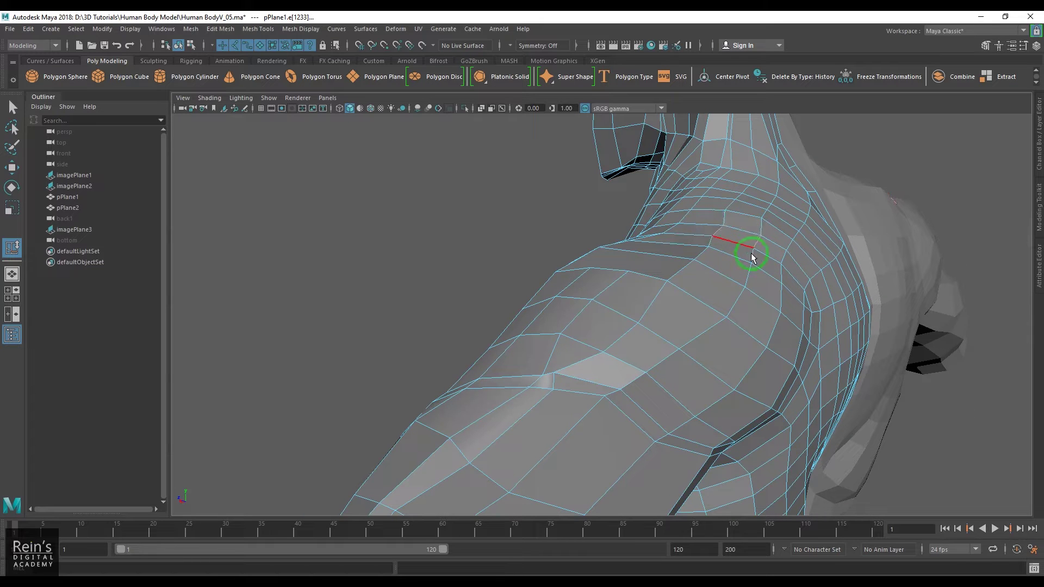
pyautogui.keyDown('alt'); pyautogui.moveTo(754, 255); pyautogui.dragTo(634, 319); pyautogui.keyUp('alt')
# - Return pPlane1 to object selection, deselect it and examine the shape of the deltoid and shoulder
pyautogui.press('w')
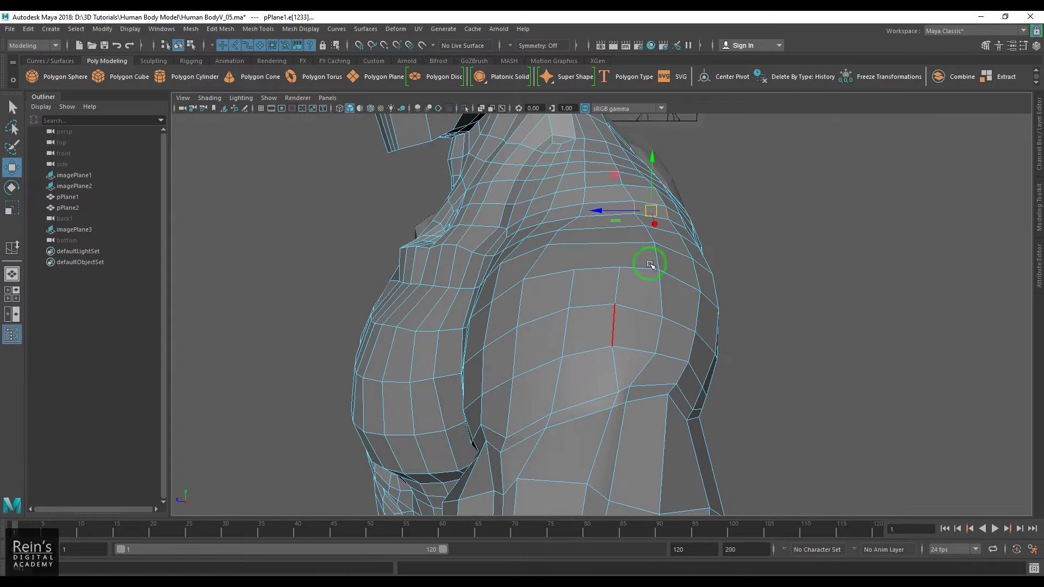
pyautogui.click(754, 332)
pyautogui.keyDown('alt'); pyautogui.moveTo(754, 333); pyautogui.dragTo(615, 296); pyautogui.keyUp('alt')
pyautogui.click(662, 361)
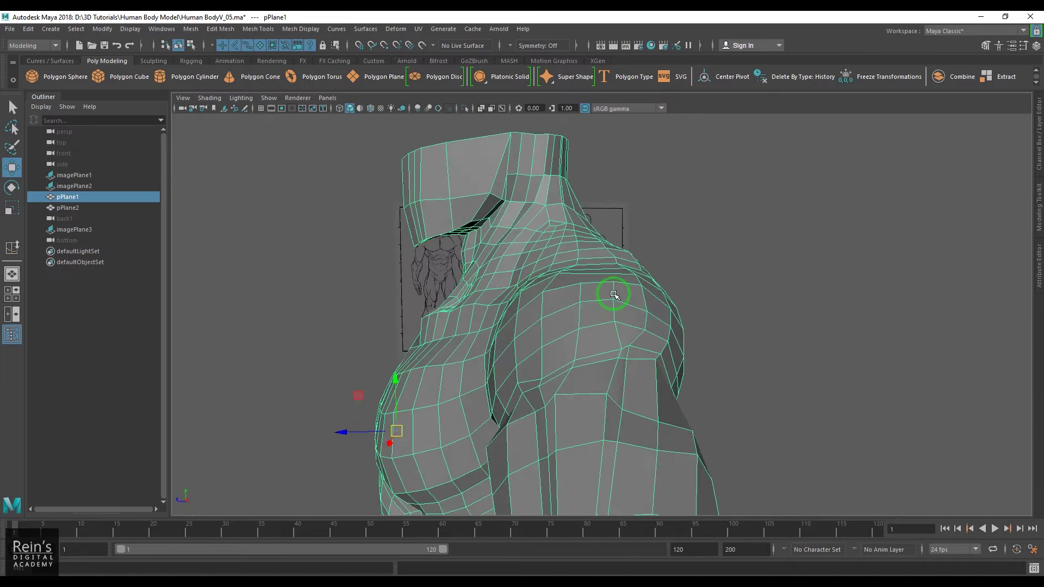
pyautogui.keyDown('shift'); pyautogui.rightClick(614, 294); pyautogui.keyUp('shift')
pyautogui.keyDown('shift'); pyautogui.moveTo(614, 294); pyautogui.dragTo(731, 334, button='right'); pyautogui.keyUp('shift')
pyautogui.click(794, 358)
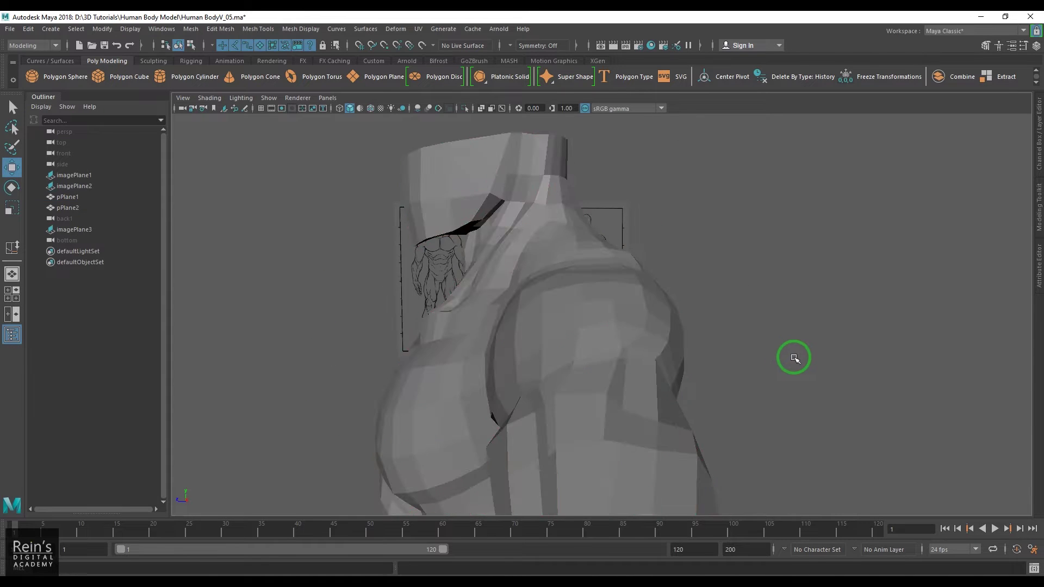
pyautogui.moveTo(793, 358)
pyautogui.keyDown('alt'); pyautogui.mouseDown()
pyautogui.moveTo(718, 403)
pyautogui.moveTo(671, 354)
pyautogui.mouseUp(); pyautogui.keyUp('alt')
pyautogui.click(718, 402)
# - Move the short edge and its neighbouring vertex at the deltoid's lower tip to straighten the border with the outer arm
pyautogui.keyDown('alt'); pyautogui.moveTo(671, 354); pyautogui.dragTo(736, 385, button='right'); pyautogui.keyUp('alt')
pyautogui.moveTo(736, 385); pyautogui.dragTo(723, 347, button='right')
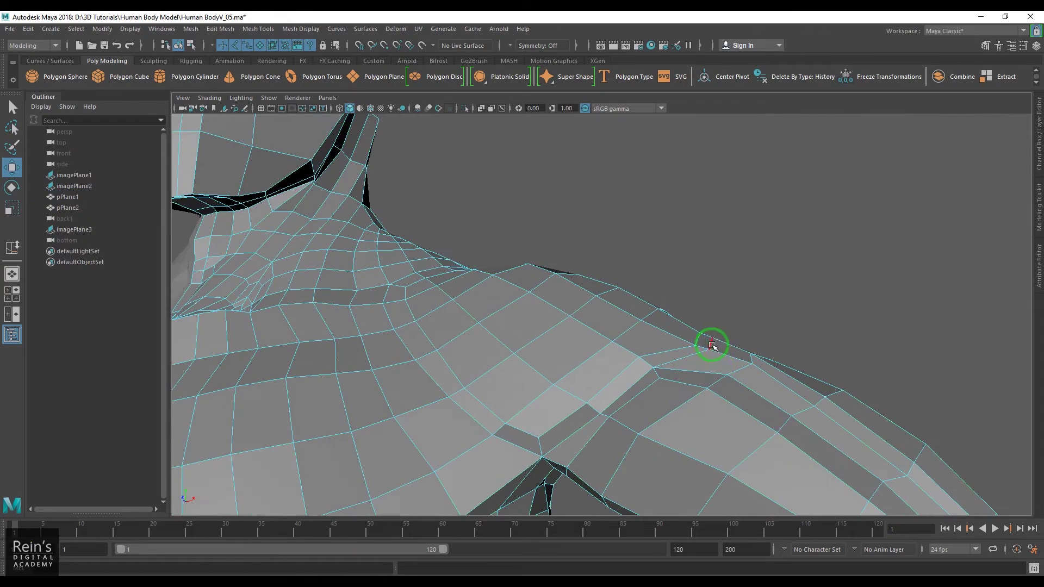
pyautogui.click(711, 346)
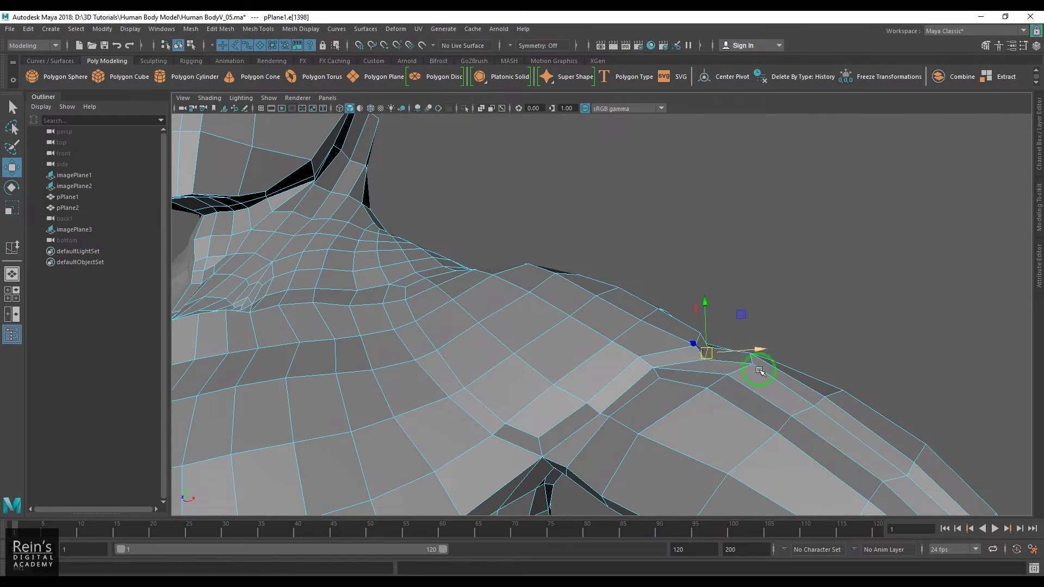
pyautogui.keyDown('alt'); pyautogui.moveTo(760, 371); pyautogui.dragTo(553, 373); pyautogui.keyUp('alt')
pyautogui.press('F9')
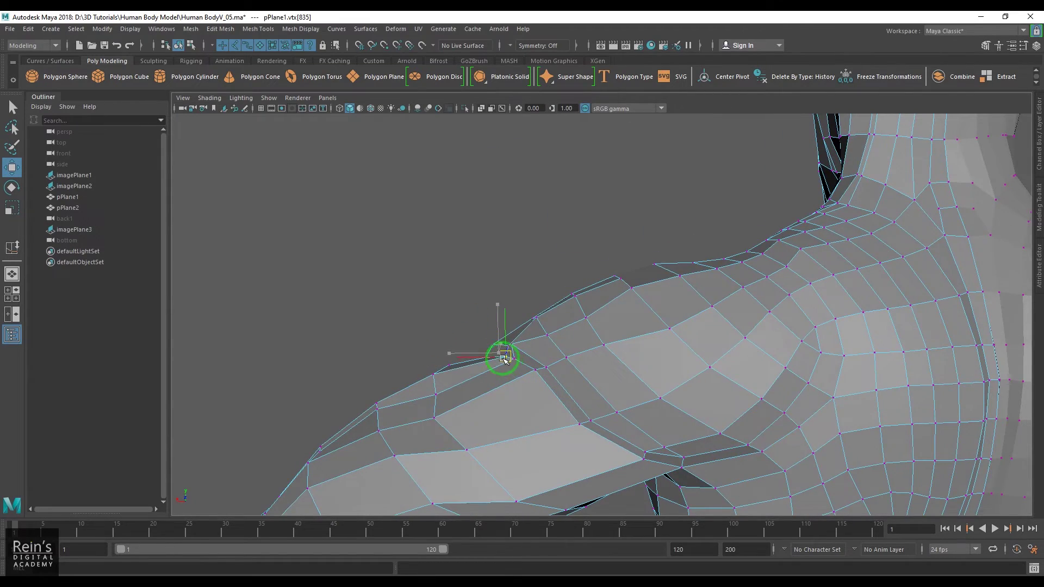
pyautogui.keyDown('alt'); pyautogui.moveTo(498, 356); pyautogui.dragTo(593, 405); pyautogui.keyUp('alt')
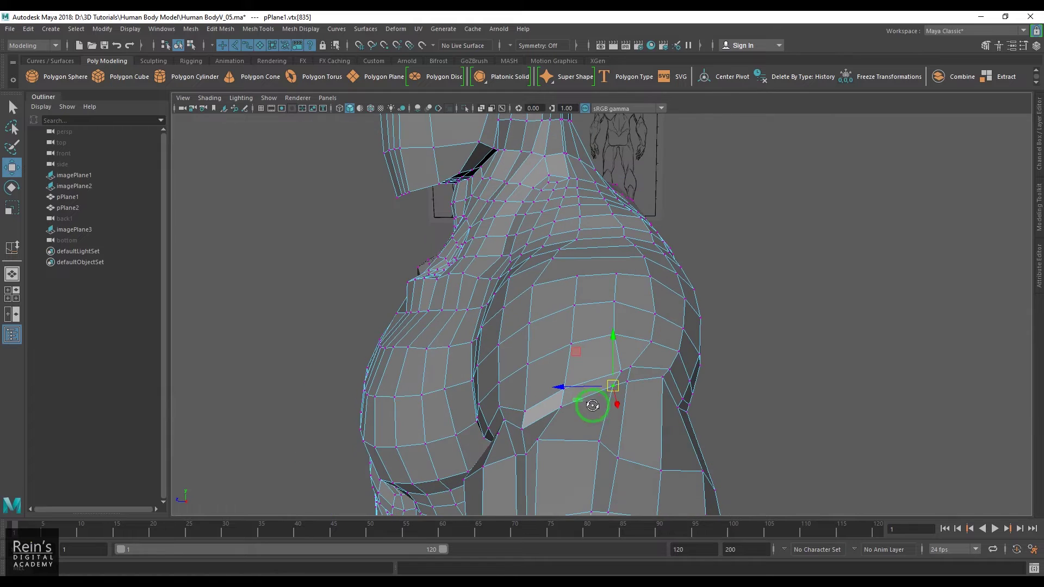
pyautogui.click(626, 382)
pyautogui.press('F8')
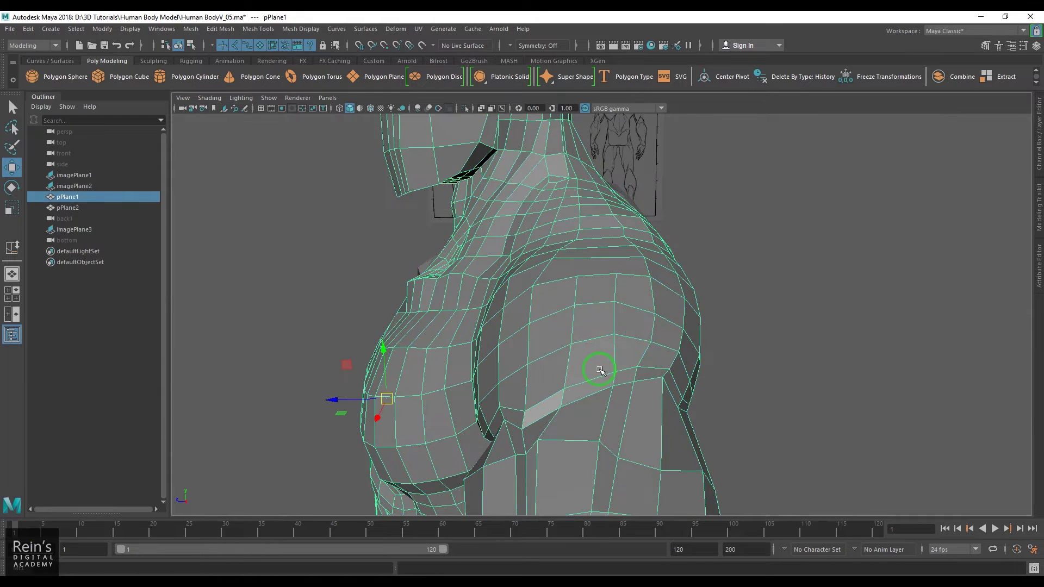
# - Display pPlane1 smoothed, examine the deltoid's transition into the upper arm, and return it to unsmoothed display
pyautogui.press('3')
pyautogui.click(750, 373)
pyautogui.keyDown('alt'); pyautogui.moveTo(749, 372); pyautogui.dragTo(682, 303); pyautogui.keyUp('alt')
pyautogui.click(640, 321)
pyautogui.press('1')
# - Shift the vertex at the top of the outer-arm muscle closer to the deltoid
pyautogui.moveTo(682, 303); pyautogui.dragTo(683, 292, button='right')
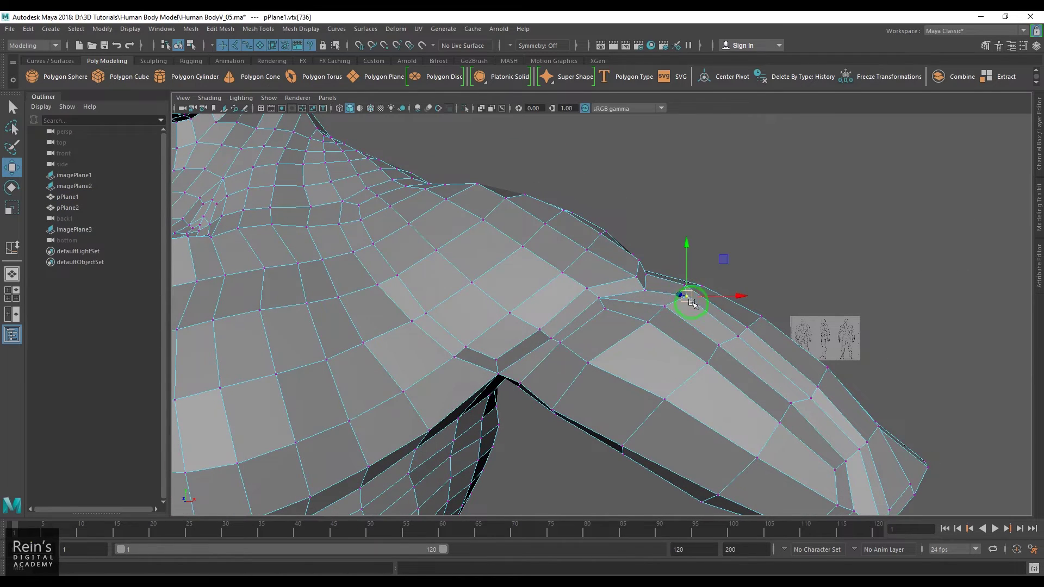
pyautogui.moveTo(691, 302); pyautogui.dragTo(675, 299)
pyautogui.keyDown('alt'); pyautogui.moveTo(740, 334); pyautogui.dragTo(574, 387); pyautogui.keyUp('alt')
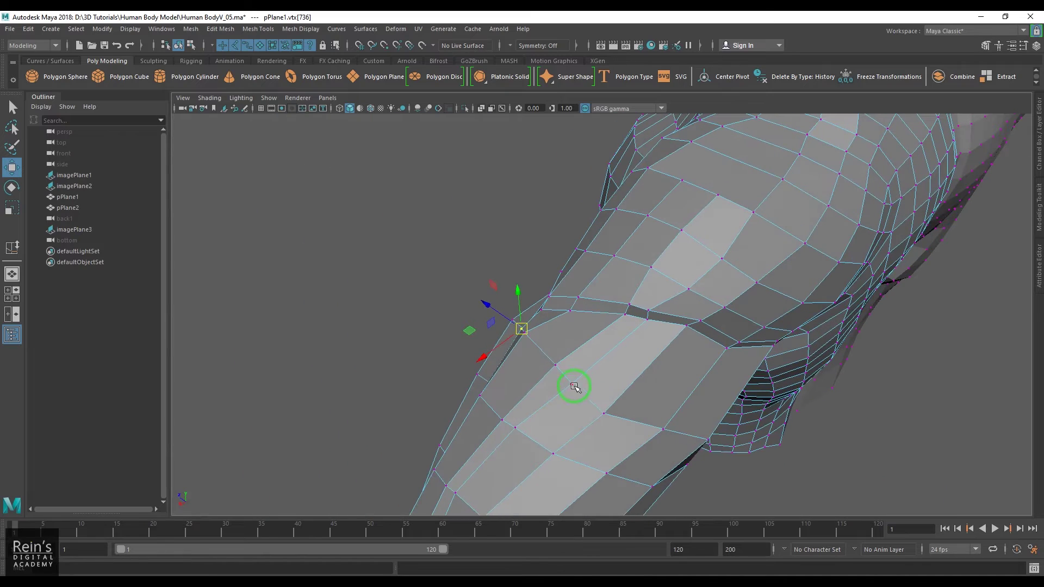
# - Slide the edges crossing the top of the outer-arm muscle, just below the deltoid, to even out the faces
pyautogui.moveTo(549, 344); pyautogui.dragTo(548, 346, button='right')
pyautogui.click(548, 356)
pyautogui.click(566, 377)
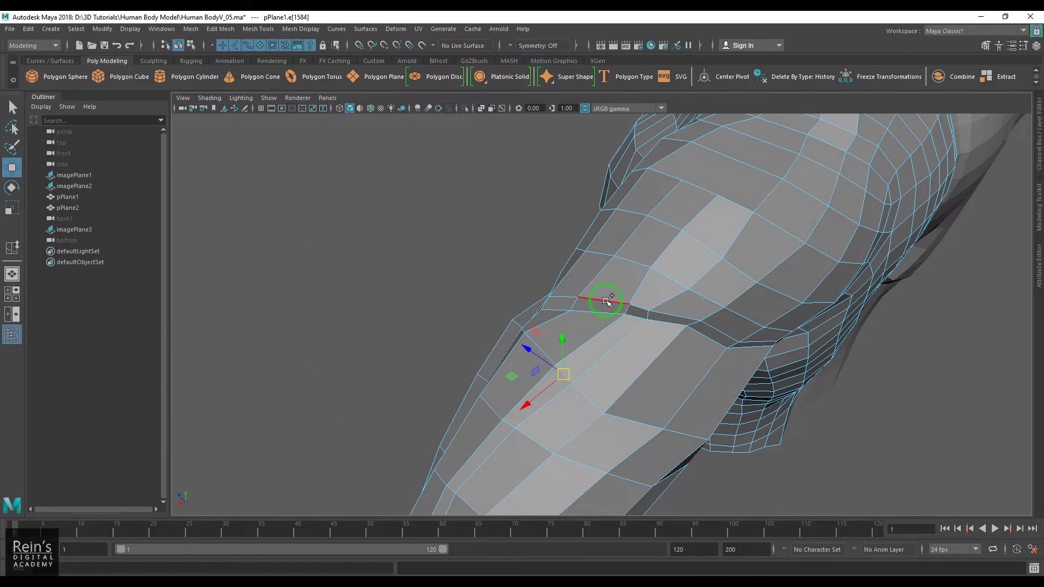
pyautogui.keyDown('shift'); pyautogui.moveTo(606, 300); pyautogui.dragTo(598, 387, button='right'); pyautogui.keyUp('shift')
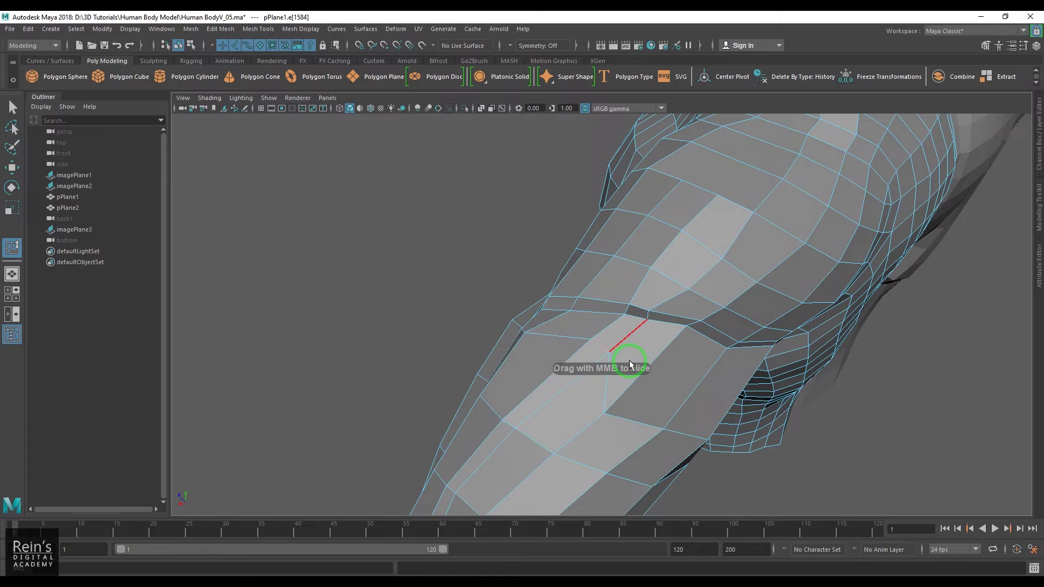
pyautogui.keyDown('alt'); pyautogui.moveTo(651, 434); pyautogui.dragTo(584, 381); pyautogui.keyUp('alt')
pyautogui.moveTo(583, 382); pyautogui.dragTo(596, 378, button='middle')
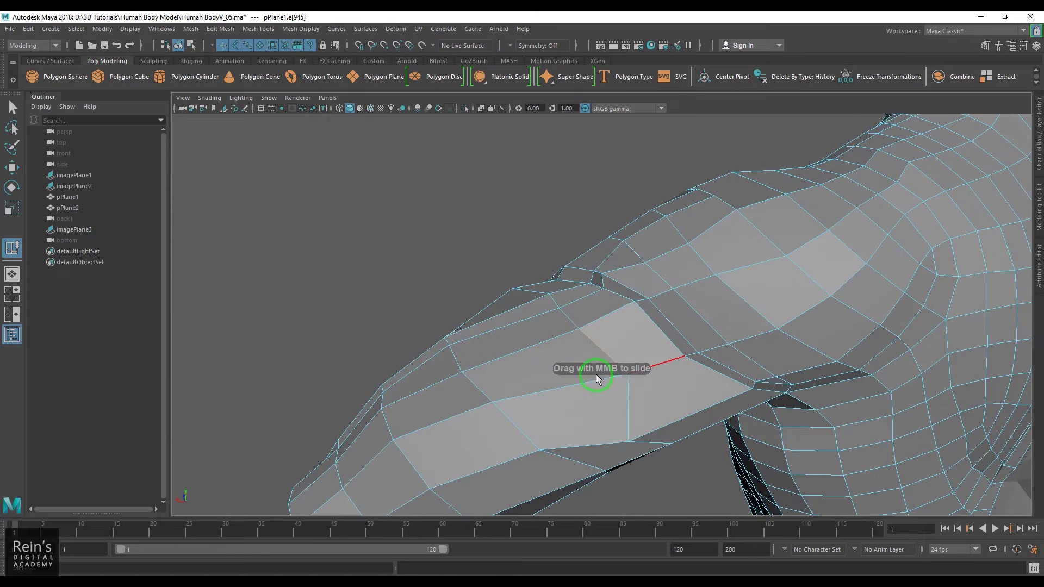
# - Move the vertex on the back of the upper arm closer to the armpit and adjust its height on the surface
pyautogui.keyDown('alt'); pyautogui.moveTo(597, 378); pyautogui.dragTo(589, 368); pyautogui.keyUp('alt')
pyautogui.moveTo(597, 370); pyautogui.dragTo(573, 359, button='right')
pyautogui.press('w')
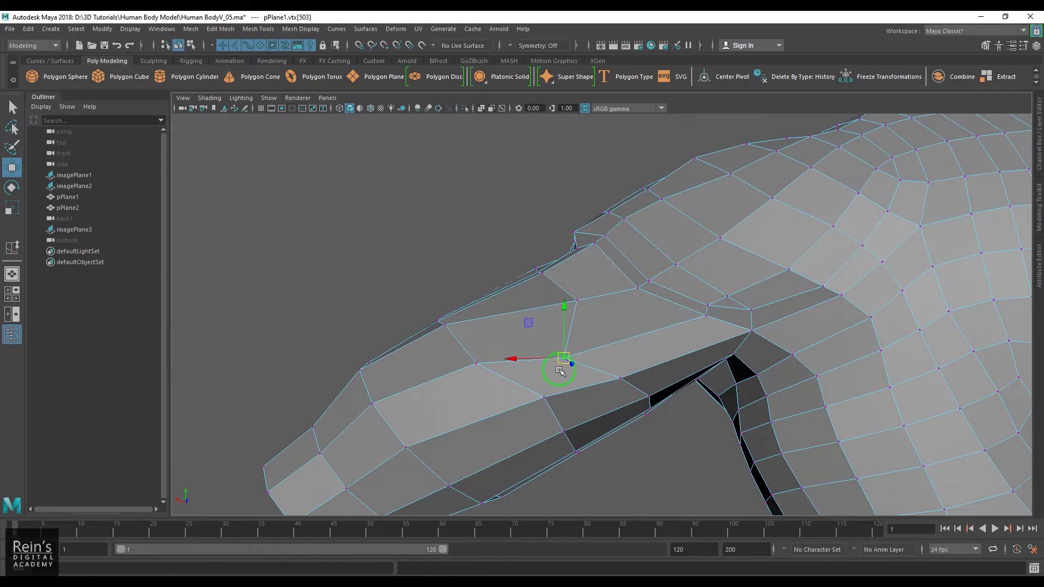
pyautogui.moveTo(560, 368); pyautogui.dragTo(598, 371)
pyautogui.moveTo(598, 332); pyautogui.dragTo(593, 312)
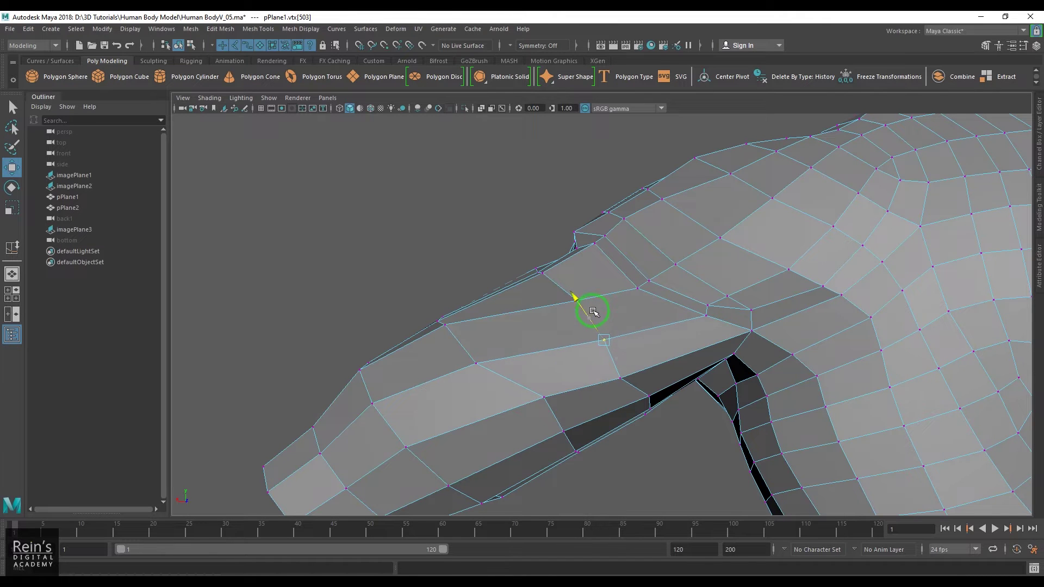
pyautogui.moveTo(570, 359); pyautogui.dragTo(625, 392)
# - Display pPlane1 smoothed, examine the back of the upper arm, and return it to unsmoothed display
pyautogui.moveTo(625, 390); pyautogui.dragTo(649, 328, button='right')
pyautogui.keyDown('alt'); pyautogui.moveTo(650, 326); pyautogui.dragTo(676, 373); pyautogui.keyUp('alt')
pyautogui.press('3')
pyautogui.click(815, 296)
pyautogui.scroll(-2, 751, 335)
pyautogui.click(677, 361)
pyautogui.press('1')
# - Slide the edge on the back of the upper arm, just below the deltoid, to adjust the edge flow
pyautogui.press('F10')
pyautogui.click(665, 354)
pyautogui.keyDown('shift'); pyautogui.moveTo(738, 291); pyautogui.dragTo(799, 392, button='right'); pyautogui.keyUp('shift')
pyautogui.keyDown('alt'); pyautogui.moveTo(799, 391); pyautogui.dragTo(715, 364); pyautogui.keyUp('alt')
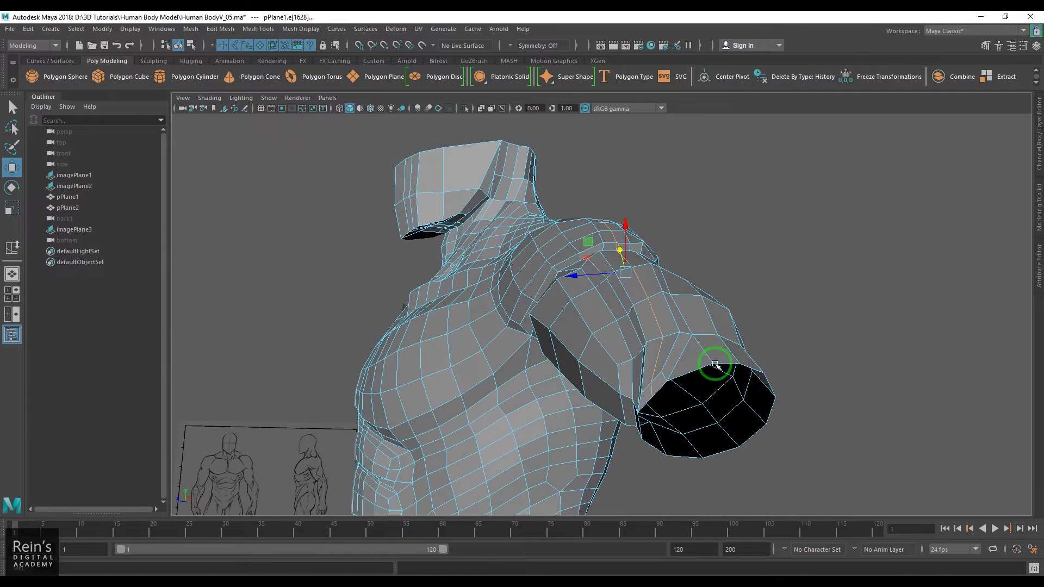
pyautogui.keyDown('alt'); pyautogui.moveTo(745, 254); pyautogui.dragTo(651, 239); pyautogui.keyUp('alt')
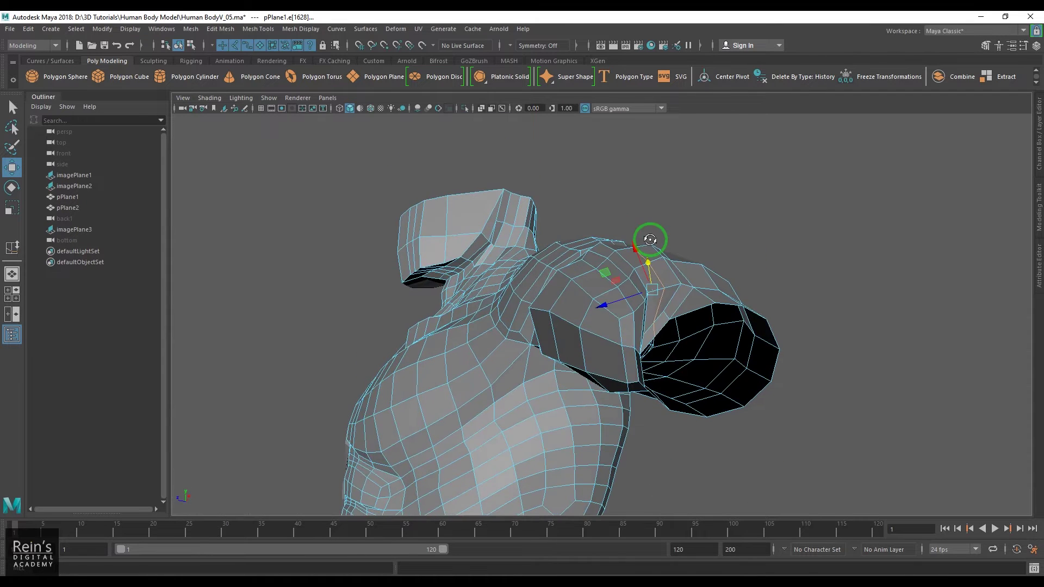
pyautogui.keyDown('alt'); pyautogui.moveTo(724, 295); pyautogui.dragTo(725, 343); pyautogui.keyUp('alt')
# - Try to slide the edge running down the outer deltoid, and undo the slide
pyautogui.moveTo(617, 338); pyautogui.dragTo(815, 288, button='right')
pyautogui.keyDown('alt'); pyautogui.moveTo(814, 289); pyautogui.dragTo(675, 304); pyautogui.keyUp('alt')
pyautogui.scroll(1, 676, 304)
pyautogui.moveTo(643, 284); pyautogui.dragTo(645, 218, button='right')
pyautogui.click(650, 207)
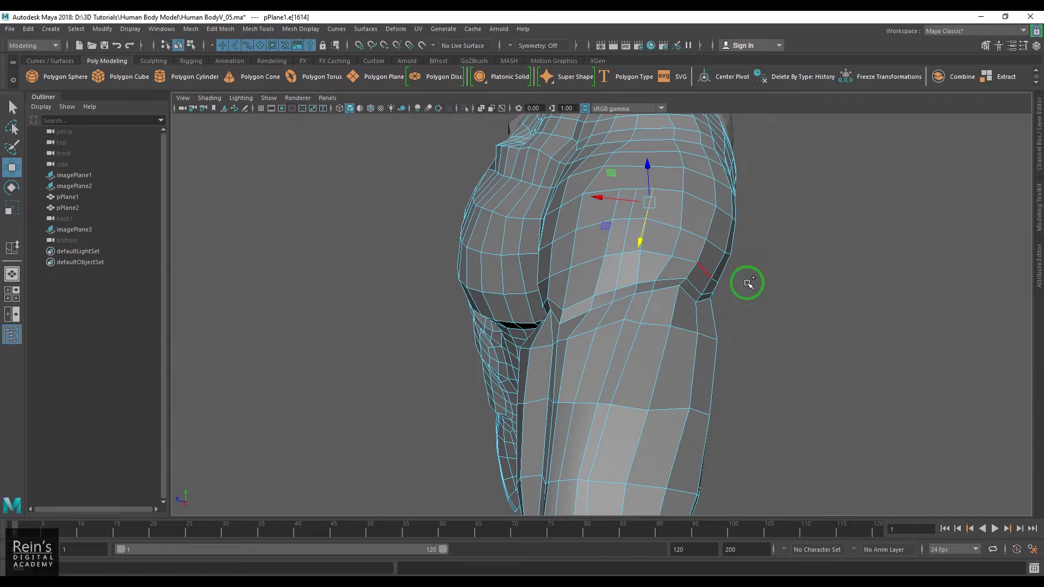
pyautogui.press('q')
pyautogui.click(725, 212)
pyautogui.keyDown('shift'); pyautogui.moveTo(725, 212); pyautogui.dragTo(723, 298, button='right'); pyautogui.keyUp('shift')
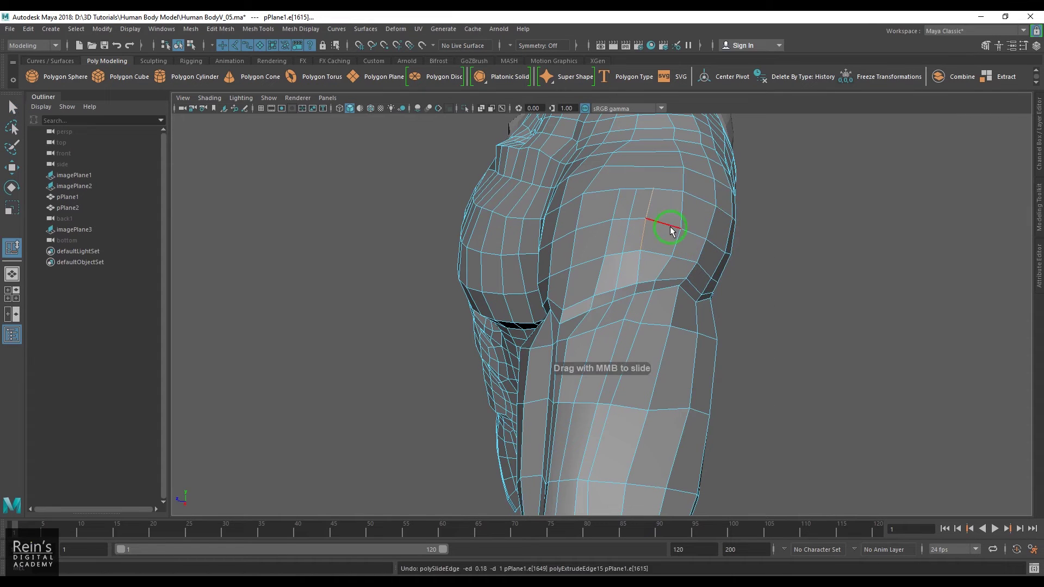
pyautogui.hotkey('ctrl', 'z')
# - Slide the edges running down the lower part of the outer deltoid to even out its faces
pyautogui.press('F9')
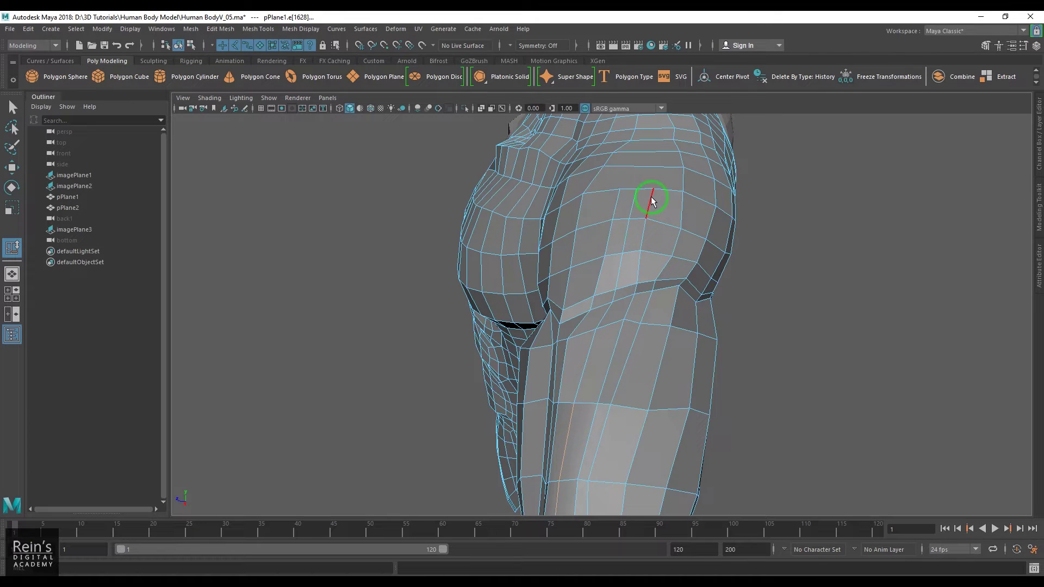
pyautogui.keyDown('shift'); pyautogui.moveTo(672, 237); pyautogui.dragTo(675, 282, button='right'); pyautogui.keyUp('shift')
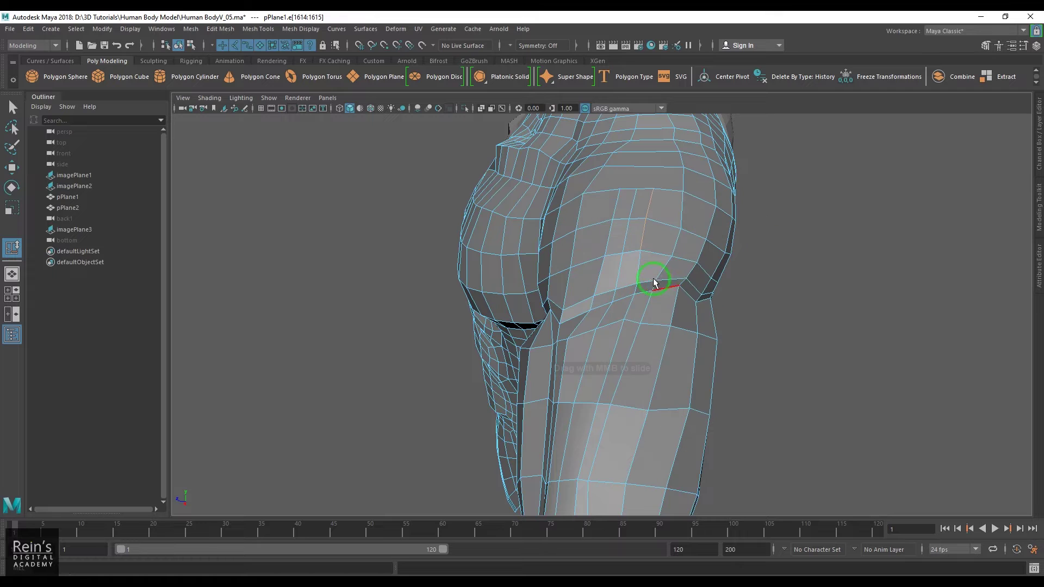
pyautogui.keyDown('shift'); pyautogui.click(608, 235); pyautogui.keyUp('shift')
pyautogui.keyDown('alt'); pyautogui.moveTo(639, 265); pyautogui.dragTo(699, 221); pyautogui.keyUp('alt')
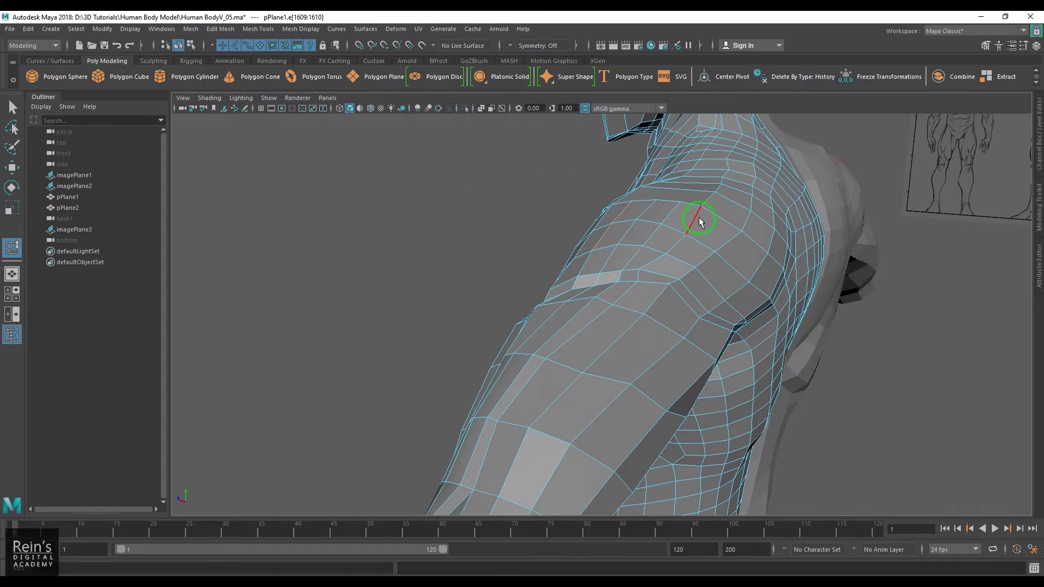
# - Reposition the vertices on the rear of pPlane1's deltoid along the surface to even out the faces
pyautogui.press('F8')
pyautogui.press('w')
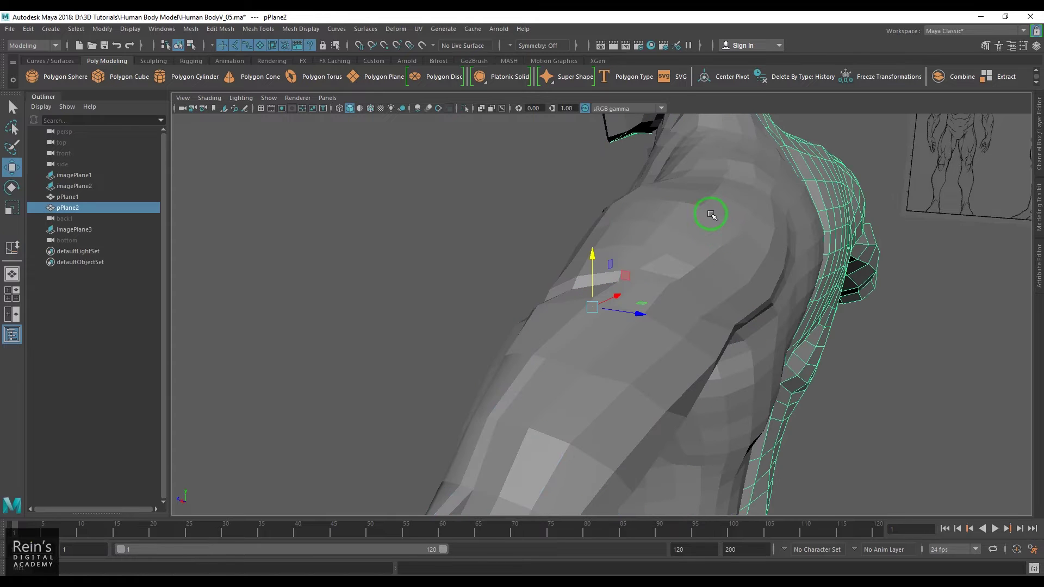
pyautogui.click(715, 216)
pyautogui.press('F9')
pyautogui.click(687, 236)
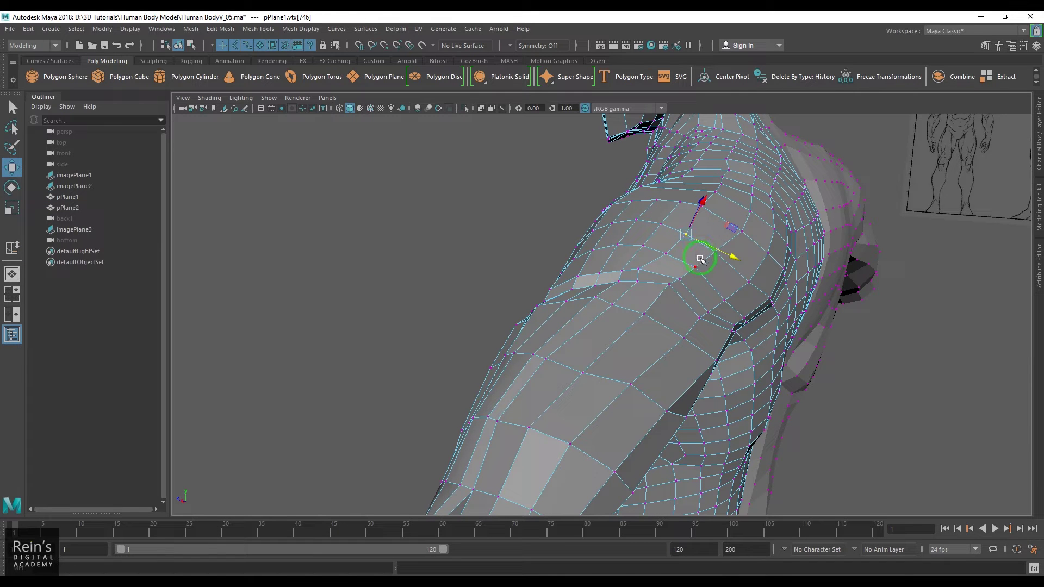
pyautogui.click(722, 219)
pyautogui.keyDown('ctrl'); pyautogui.keyDown('shift'); pyautogui.rightClick(718, 234); pyautogui.keyUp('shift'); pyautogui.keyUp('ctrl')
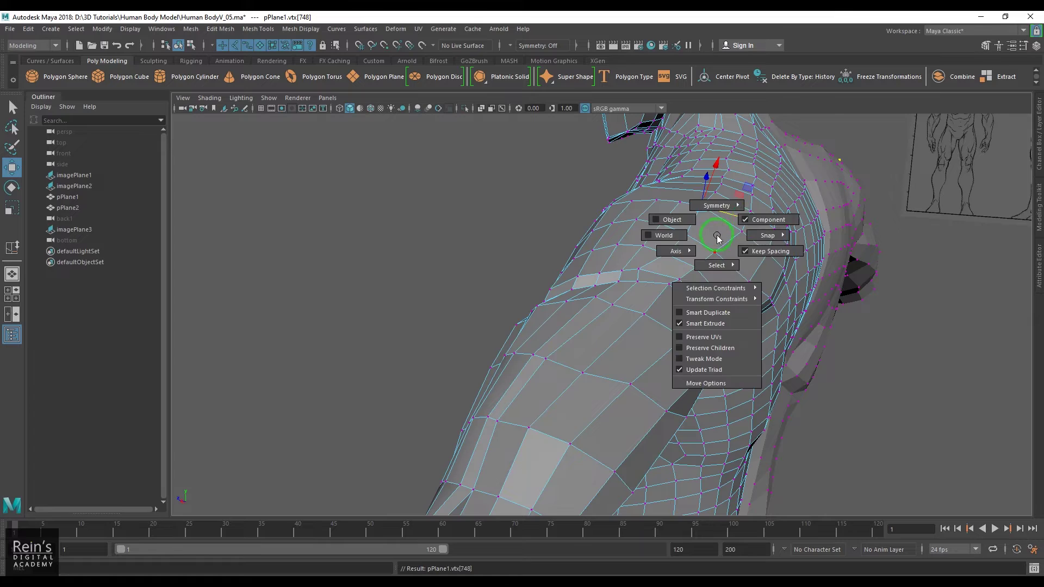
pyautogui.moveTo(747, 231)
pyautogui.keyDown('alt'); pyautogui.mouseDown()
pyautogui.moveTo(730, 211)
pyautogui.moveTo(750, 225)
pyautogui.mouseUp(); pyautogui.keyUp('alt')
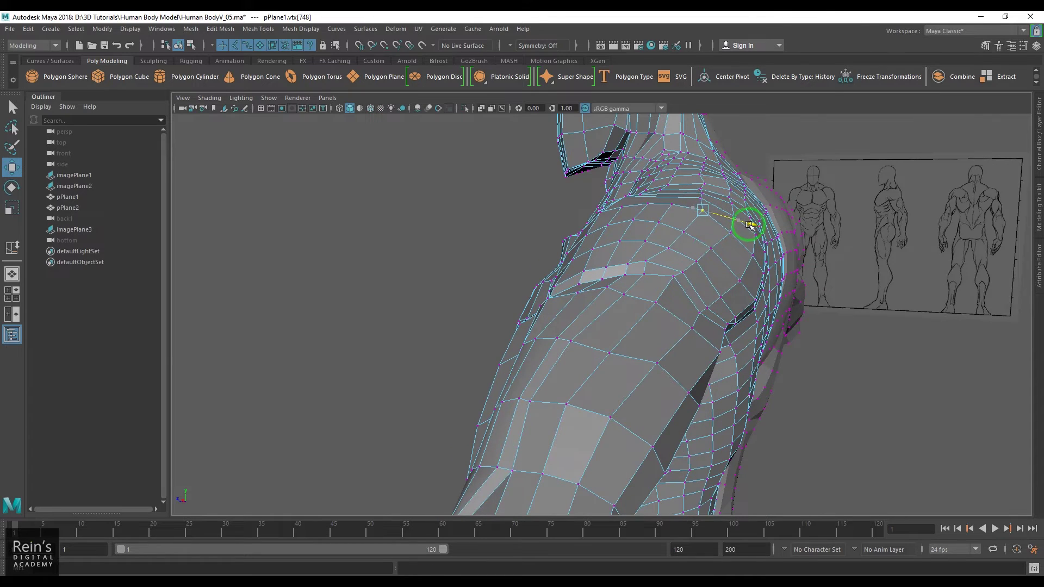
# - Move the edge at the lower rim of the deltoid, above the outer arm, to reshape the crease
pyautogui.moveTo(696, 264)
pyautogui.keyDown('alt'); pyautogui.mouseDown()
pyautogui.moveTo(743, 254)
pyautogui.moveTo(708, 265)
pyautogui.moveTo(689, 248)
pyautogui.mouseUp(); pyautogui.keyUp('alt')
pyautogui.press('F10')
pyautogui.click(662, 270)
pyautogui.keyDown('alt'); pyautogui.moveTo(689, 248); pyautogui.dragTo(782, 321, button='right'); pyautogui.keyUp('alt')
pyautogui.moveTo(710, 212); pyautogui.dragTo(723, 219)
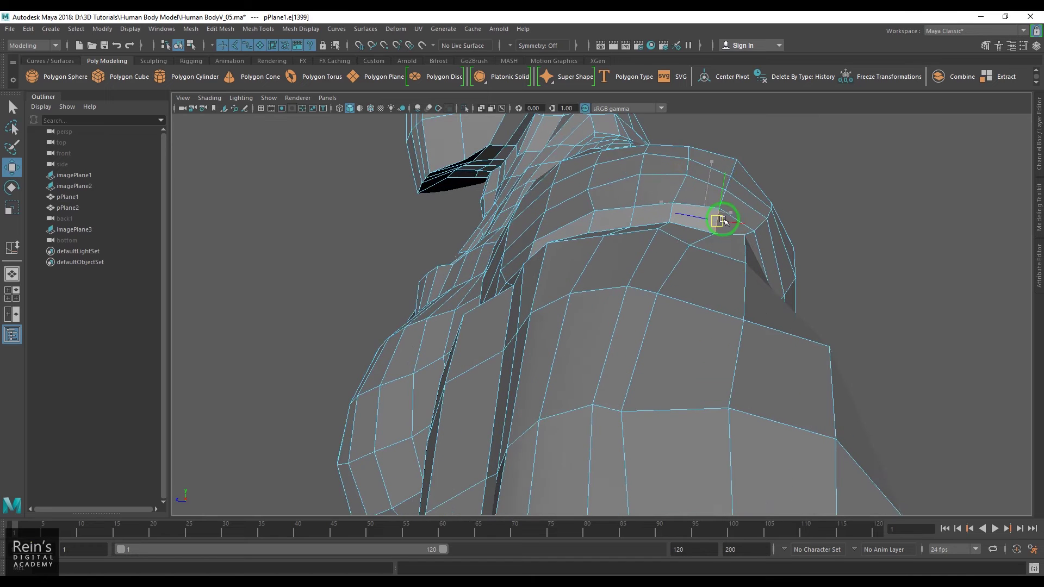
pyautogui.press('e')
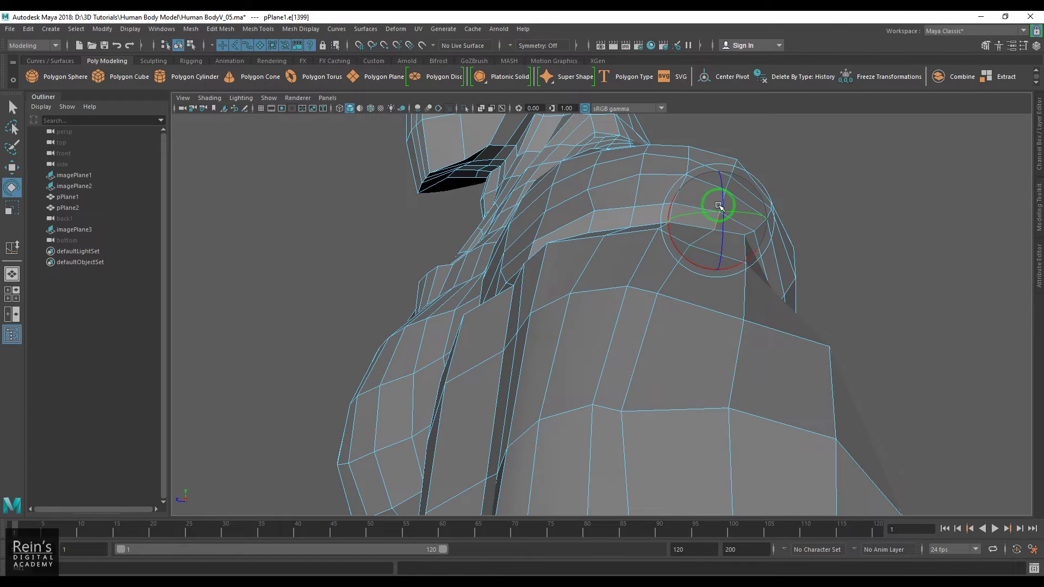
pyautogui.press('w')
# - Adjust the short edges along the crease between the deltoid and the outer-arm muscle to even out its depth
pyautogui.keyDown('alt'); pyautogui.moveTo(622, 231); pyautogui.dragTo(623, 323); pyautogui.keyUp('alt')
pyautogui.click(613, 233)
pyautogui.press('F8')
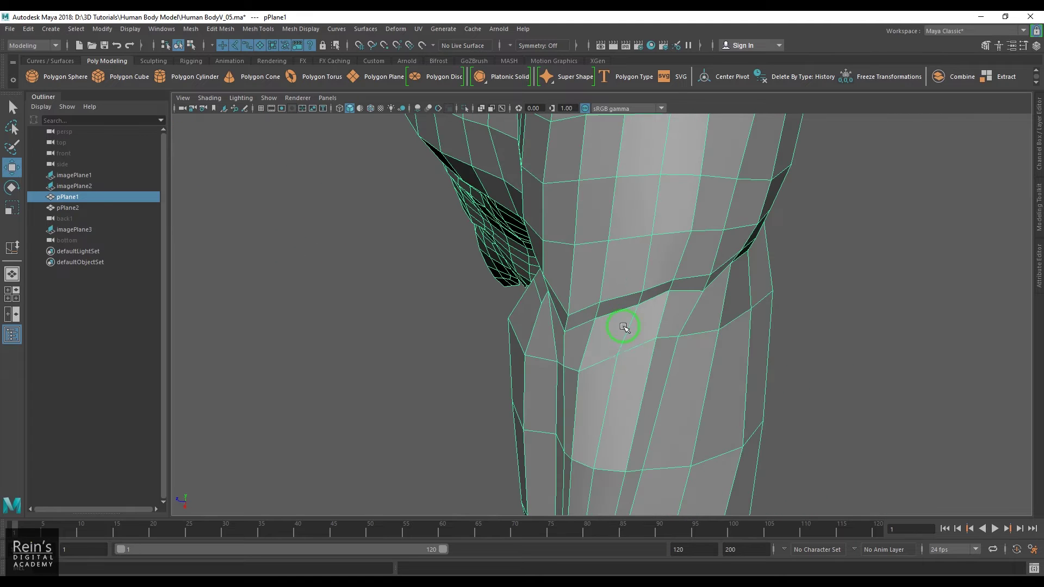
pyautogui.click(598, 309)
pyautogui.click(598, 321)
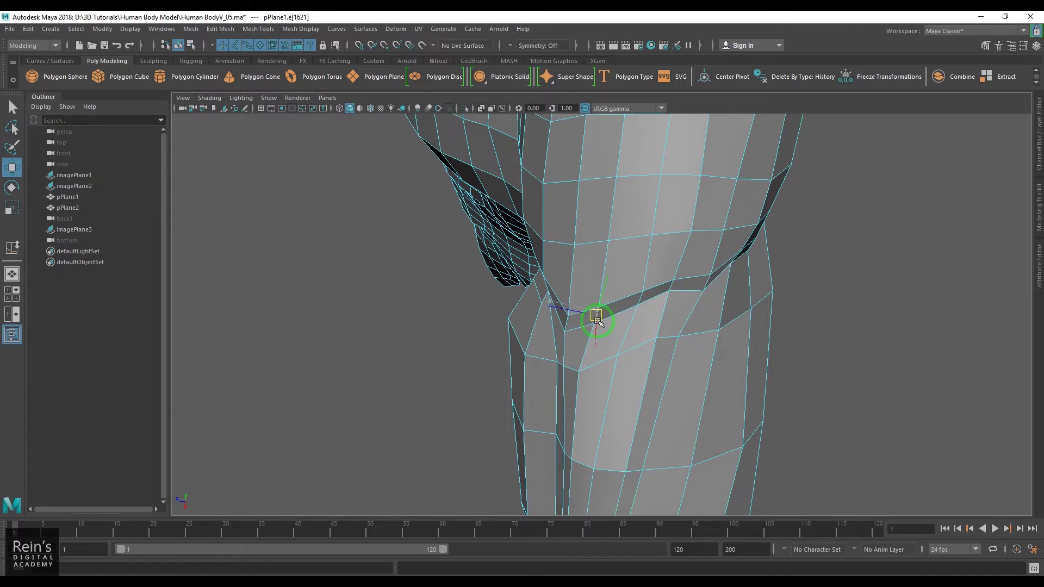
pyautogui.click(639, 299)
pyautogui.keyDown('alt'); pyautogui.moveTo(696, 308); pyautogui.dragTo(699, 303); pyautogui.keyUp('alt')
pyautogui.click(709, 308)
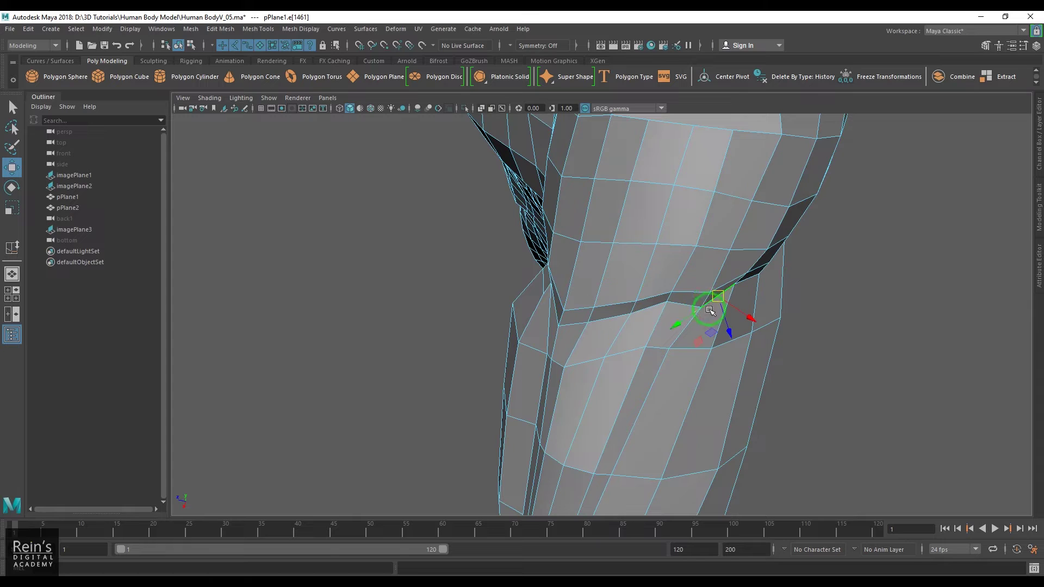
pyautogui.click(635, 305)
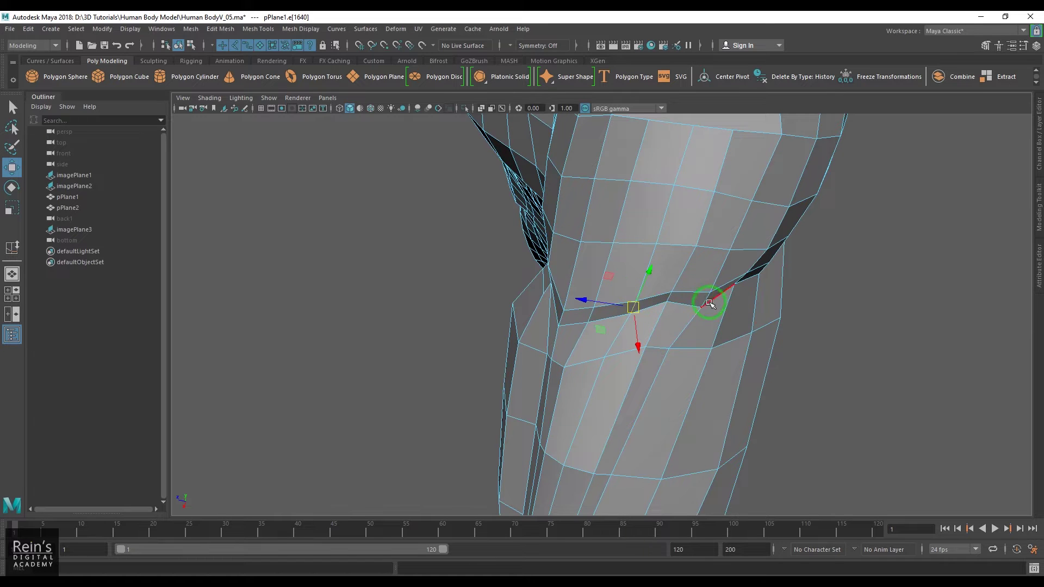
pyautogui.moveTo(711, 310); pyautogui.dragTo(709, 284)
# - Display pPlane1 smoothed and examine the deltoid and outer arm from the front and side
pyautogui.keyDown('alt'); pyautogui.moveTo(709, 283); pyautogui.dragTo(627, 320, button='right'); pyautogui.keyUp('alt')
pyautogui.moveTo(628, 319); pyautogui.dragTo(699, 276, button='right')
pyautogui.press('3')
pyautogui.click(794, 325)
pyautogui.keyDown('alt'); pyautogui.moveTo(794, 326); pyautogui.dragTo(731, 310, button='right'); pyautogui.keyUp('alt')
pyautogui.keyDown('alt'); pyautogui.moveTo(731, 310); pyautogui.dragTo(639, 266); pyautogui.keyUp('alt')
pyautogui.click(643, 303)
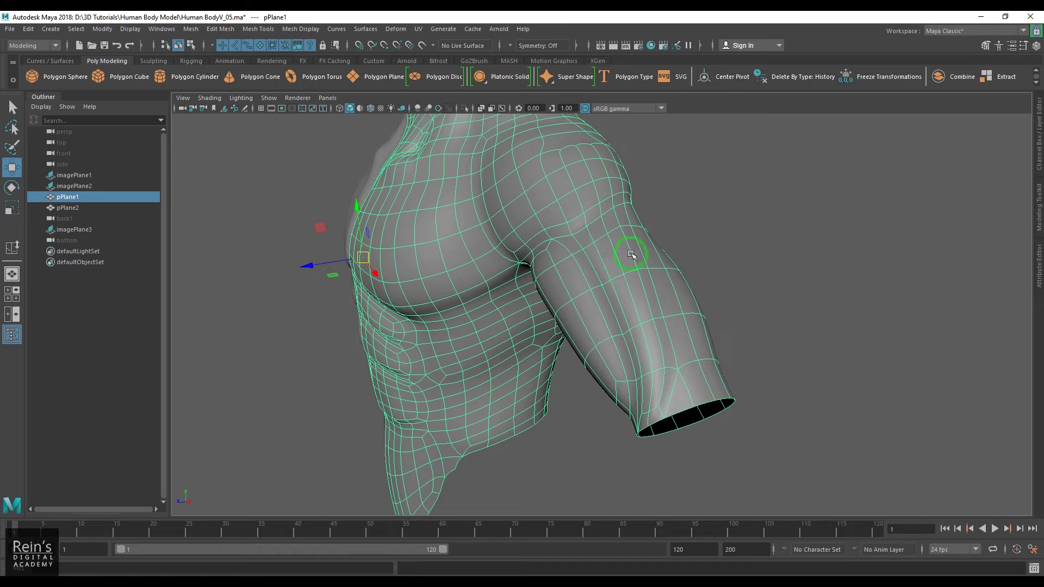
# - Sculpt the unsmoothed upper arm of pPlane1 with a smaller brush to soften the outer-arm muscle and its transition to the deltoid
pyautogui.click(153, 60)
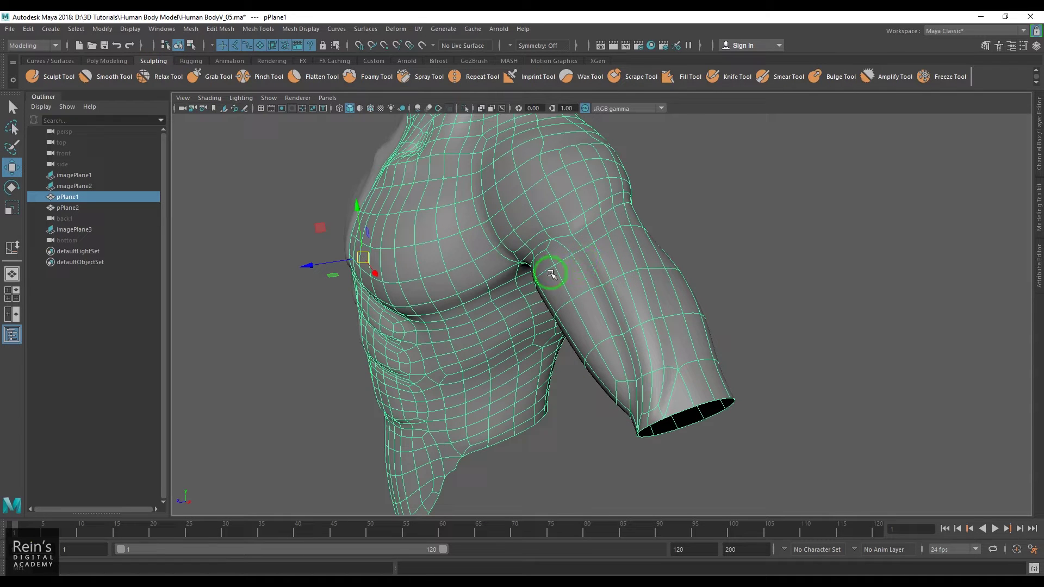
pyautogui.keyDown('alt'); pyautogui.moveTo(724, 325); pyautogui.dragTo(605, 306); pyautogui.keyUp('alt')
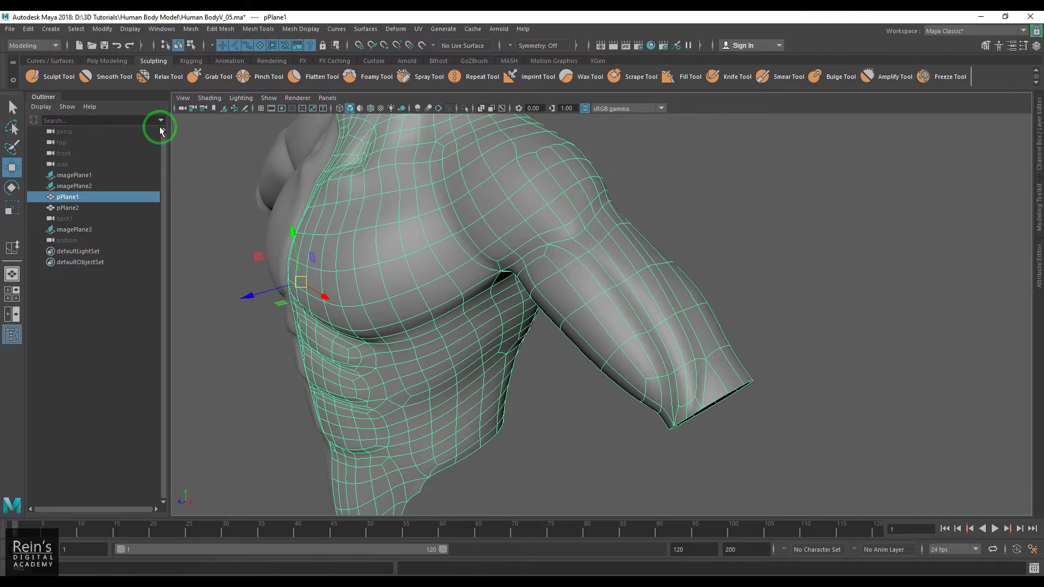
pyautogui.click(59, 81)
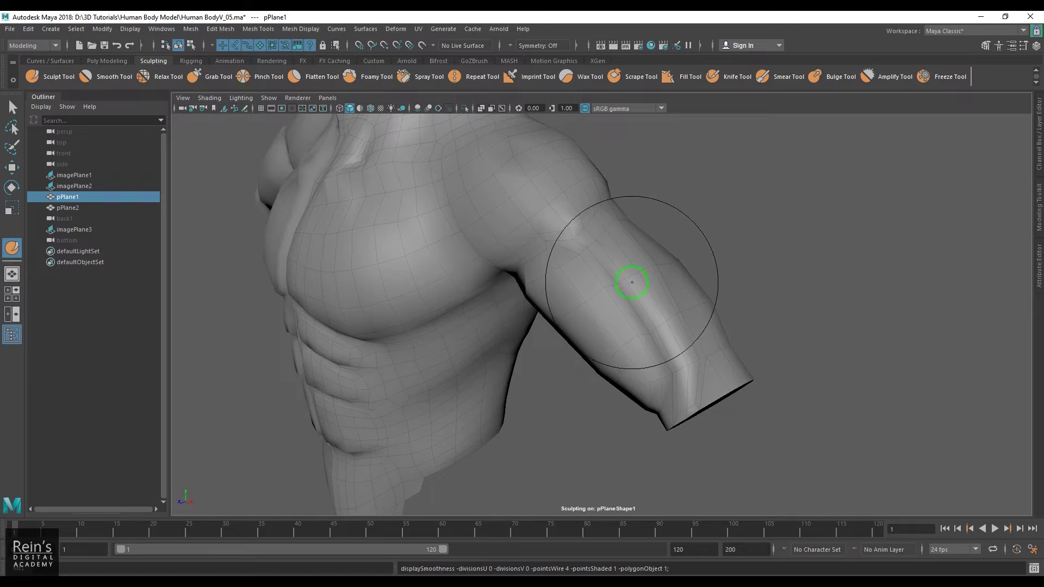
pyautogui.moveTo(662, 275)
pyautogui.keyDown('alt'); pyautogui.mouseDown()
pyautogui.moveTo(647, 322)
pyautogui.moveTo(610, 288)
pyautogui.moveTo(641, 303)
pyautogui.mouseUp(); pyautogui.keyUp('alt')
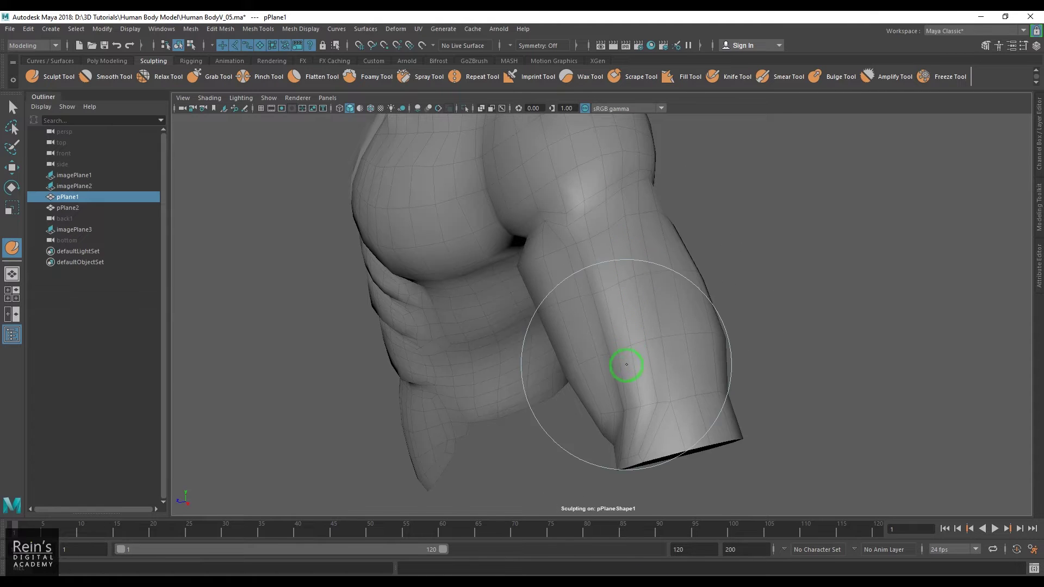
pyautogui.keyDown('alt'); pyautogui.moveTo(647, 361); pyautogui.dragTo(626, 321); pyautogui.keyUp('alt')
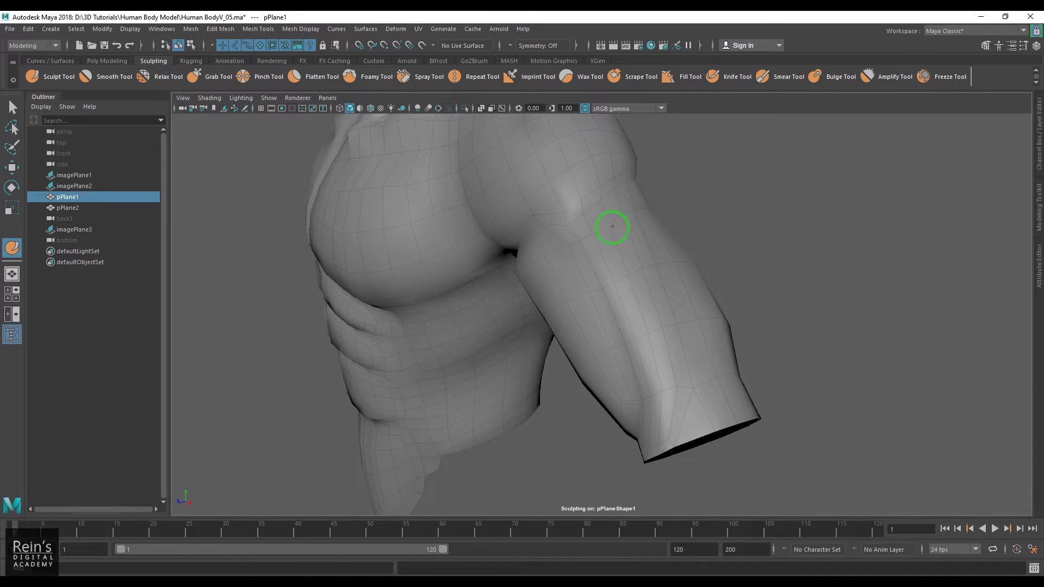
pyautogui.press('b')
pyautogui.moveTo(615, 238); pyautogui.dragTo(598, 247)
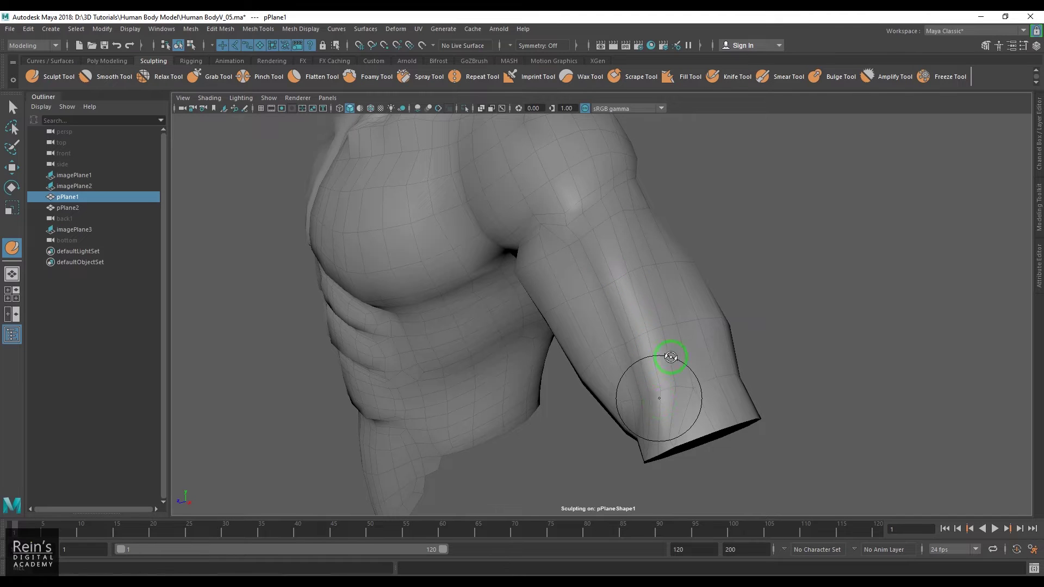
pyautogui.moveTo(670, 357)
pyautogui.keyDown('alt'); pyautogui.mouseDown()
pyautogui.moveTo(692, 344)
pyautogui.moveTo(609, 216)
pyautogui.moveTo(608, 263)
pyautogui.moveTo(565, 214)
pyautogui.mouseUp(); pyautogui.keyUp('alt')
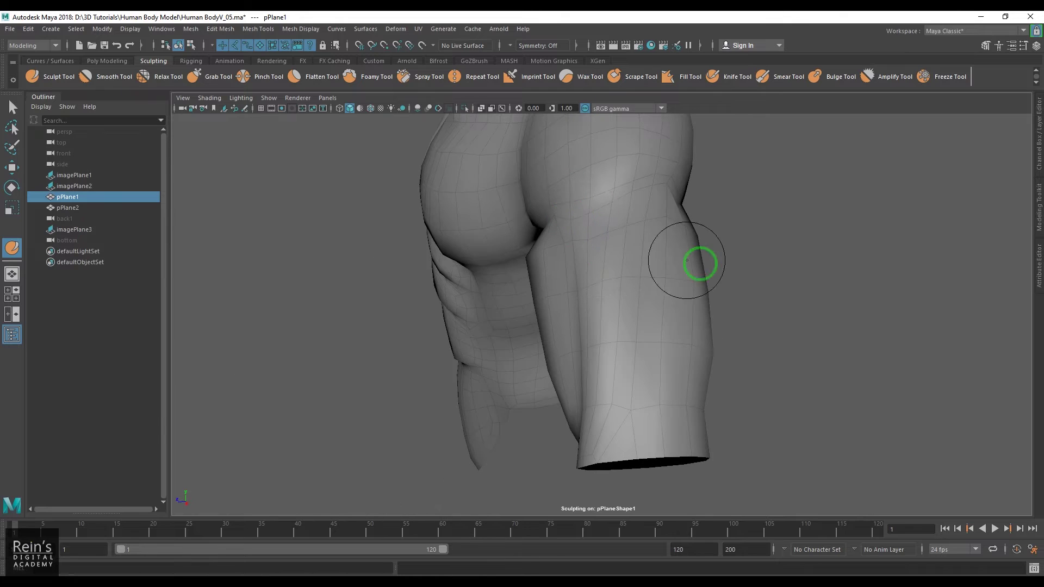
pyautogui.keyDown('alt'); pyautogui.moveTo(687, 260); pyautogui.dragTo(659, 255); pyautogui.keyUp('alt')
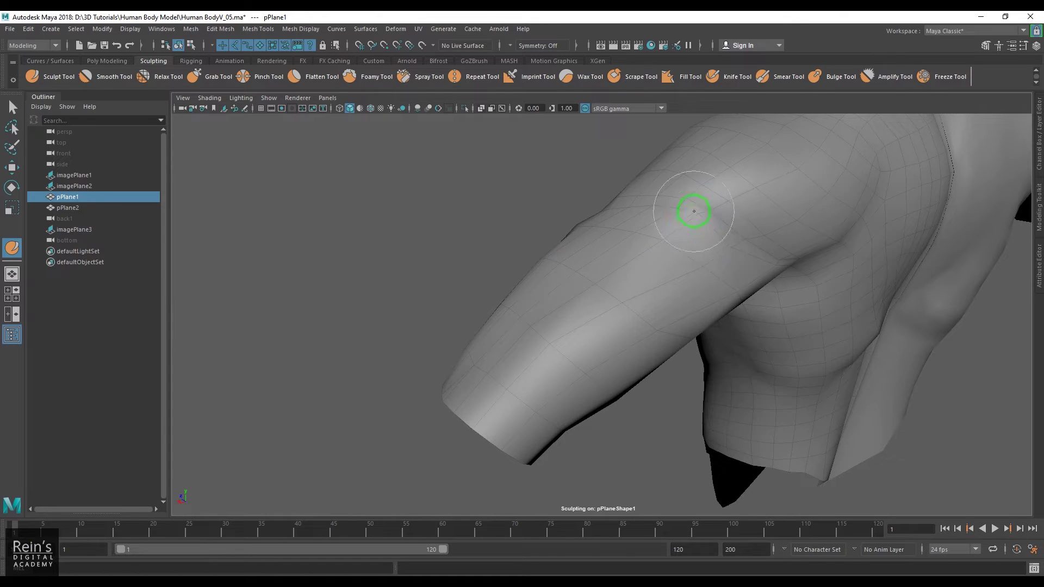
# - Leave sculpting, display pPlane1 smoothed, and examine the upper arm without its wireframe
pyautogui.press('w')
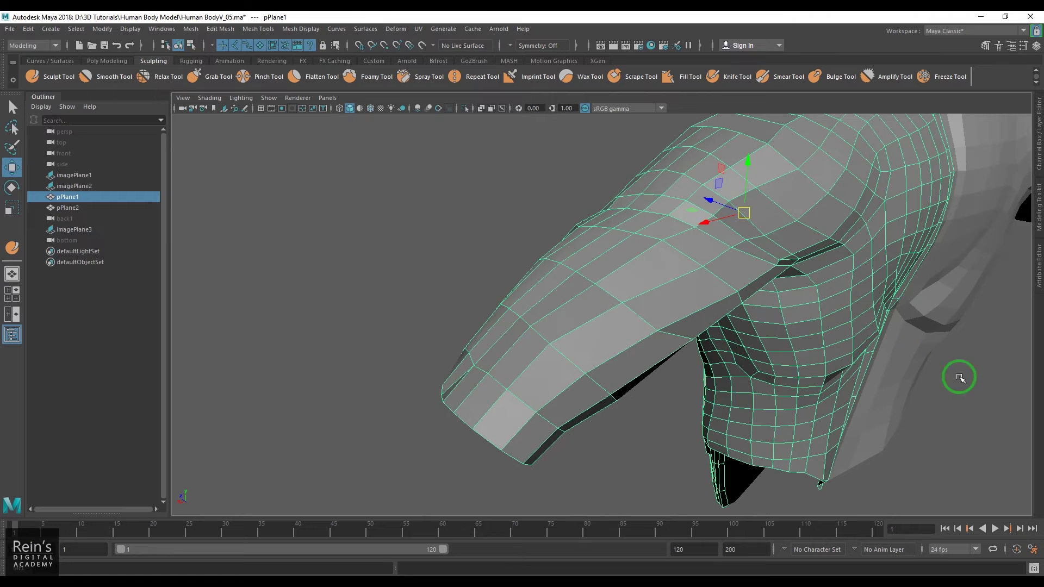
pyautogui.moveTo(983, 387)
pyautogui.keyDown('alt'); pyautogui.mouseDown()
pyautogui.moveTo(762, 351)
pyautogui.moveTo(616, 294)
pyautogui.mouseUp(); pyautogui.keyUp('alt')
pyautogui.press('3')
pyautogui.click(766, 270)
pyautogui.moveTo(766, 269)
pyautogui.keyDown('alt'); pyautogui.mouseDown()
pyautogui.moveTo(707, 315)
pyautogui.moveTo(771, 296)
pyautogui.moveTo(705, 311)
pyautogui.moveTo(678, 334)
pyautogui.mouseUp(); pyautogui.keyUp('alt')
pyautogui.scroll(2, 678, 333)
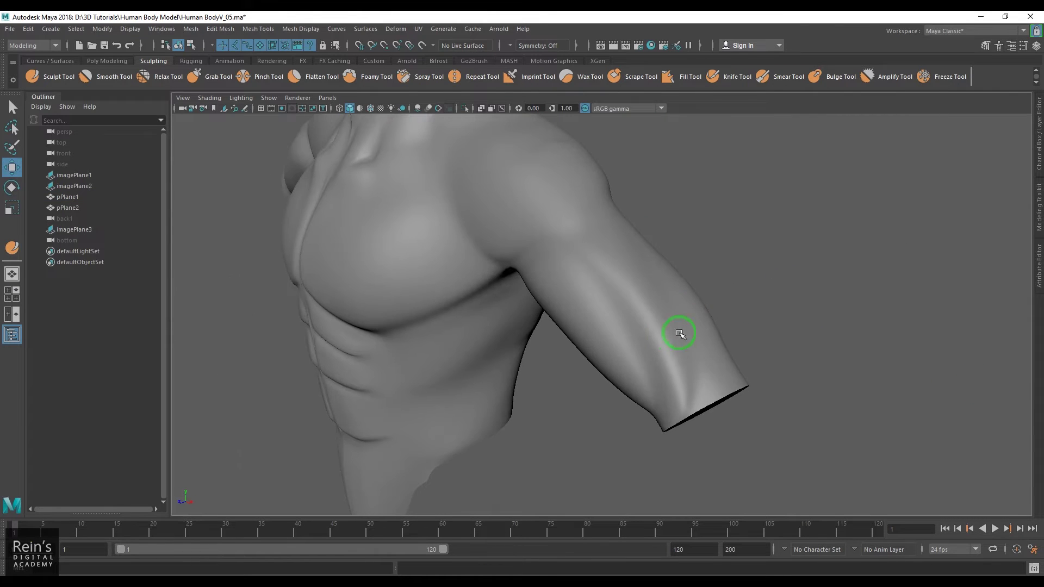
# - Resume sculpting on the outer arm of pPlane1, and finish with the mesh deselected
pyautogui.click(678, 329)
pyautogui.keyDown('shift'); pyautogui.moveTo(677, 300); pyautogui.dragTo(625, 284, button='right'); pyautogui.keyUp('shift')
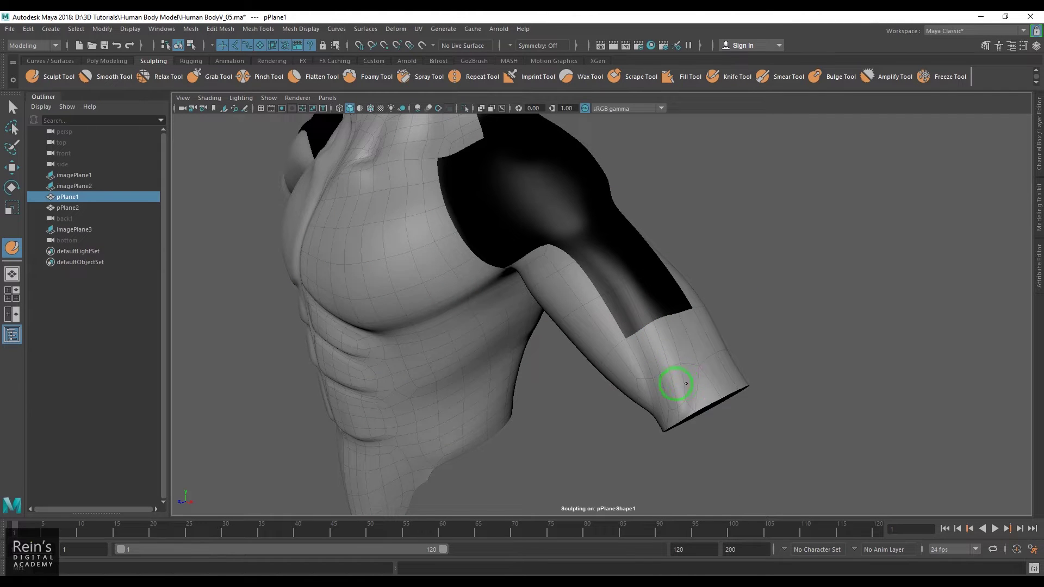
pyautogui.press('w')
pyautogui.click(788, 305)
# - Examine the smoothed shoulder, back of the upper arm and armpit of pPlane1 from several angles
pyautogui.moveTo(738, 310)
pyautogui.keyDown('alt'); pyautogui.mouseDown()
pyautogui.moveTo(782, 292)
pyautogui.moveTo(675, 327)
pyautogui.moveTo(781, 258)
pyautogui.moveTo(722, 263)
pyautogui.moveTo(662, 319)
pyautogui.moveTo(760, 303)
pyautogui.moveTo(706, 298)
pyautogui.moveTo(743, 335)
pyautogui.moveTo(629, 352)
pyautogui.moveTo(517, 345)
pyautogui.moveTo(612, 357)
pyautogui.moveTo(696, 333)
pyautogui.moveTo(692, 363)
pyautogui.moveTo(570, 346)
pyautogui.mouseUp(); pyautogui.keyUp('alt')
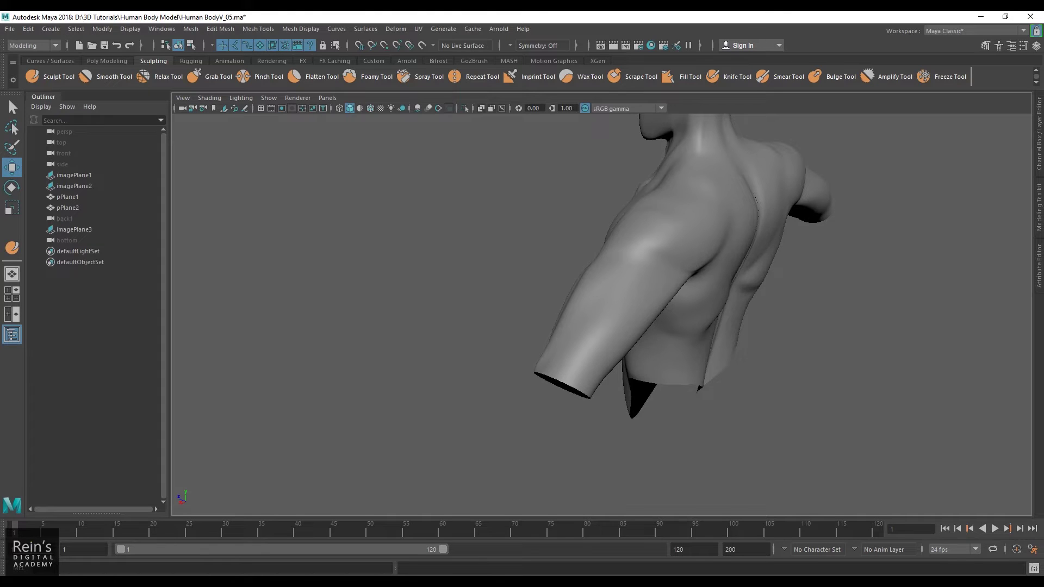
pyautogui.keyDown('alt'); pyautogui.moveTo(841, 414); pyautogui.dragTo(662, 333); pyautogui.keyUp('alt')
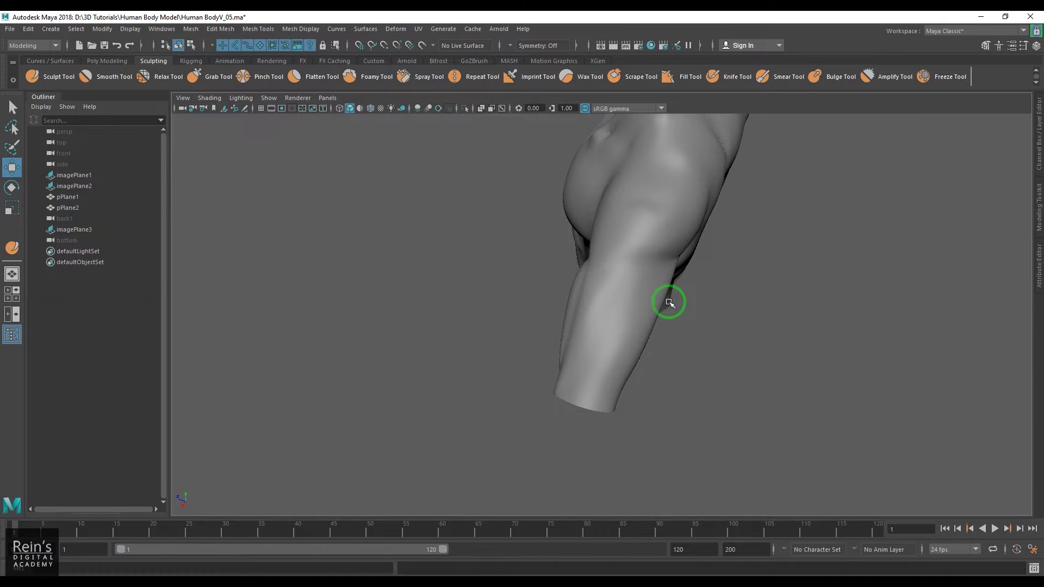
pyautogui.keyDown('alt'); pyautogui.moveTo(663, 306); pyautogui.dragTo(603, 215); pyautogui.keyUp('alt')
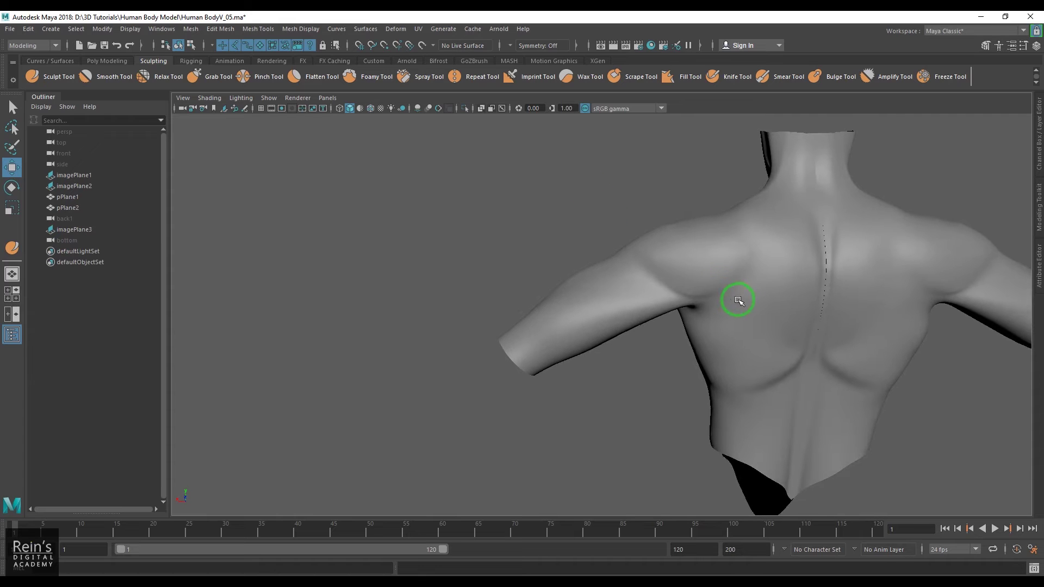
pyautogui.scroll(1, 738, 300)
pyautogui.click(704, 256)
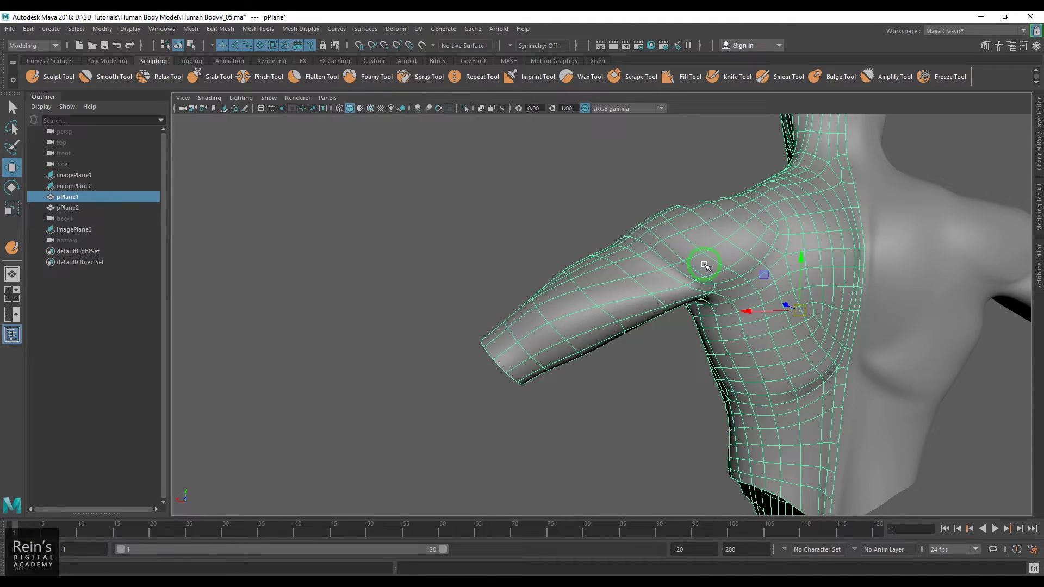
pyautogui.keyDown('alt'); pyautogui.moveTo(718, 270); pyautogui.dragTo(689, 270); pyautogui.keyUp('alt')
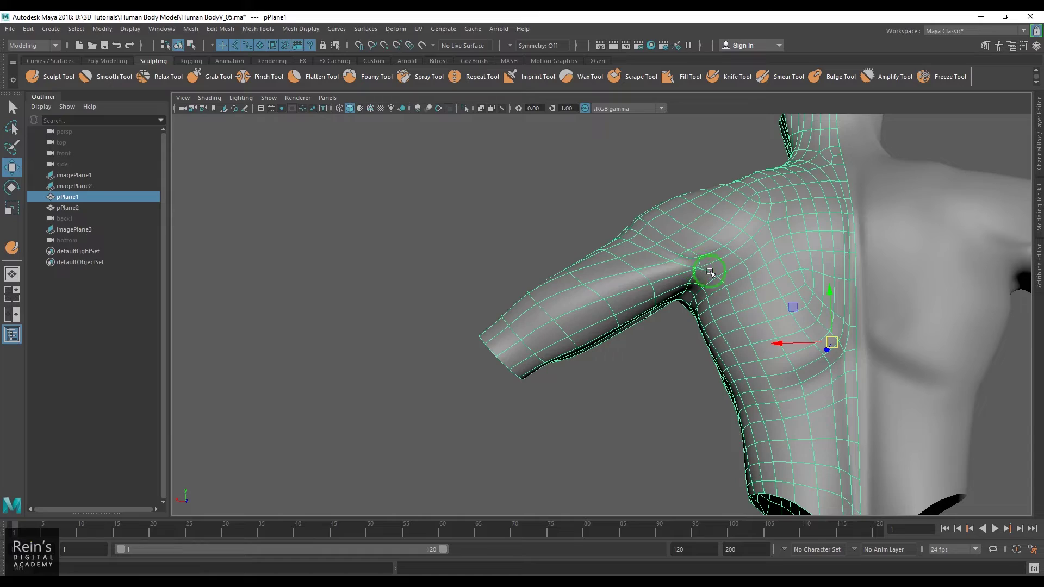
pyautogui.keyDown('alt'); pyautogui.moveTo(759, 262); pyautogui.dragTo(639, 276); pyautogui.keyUp('alt')
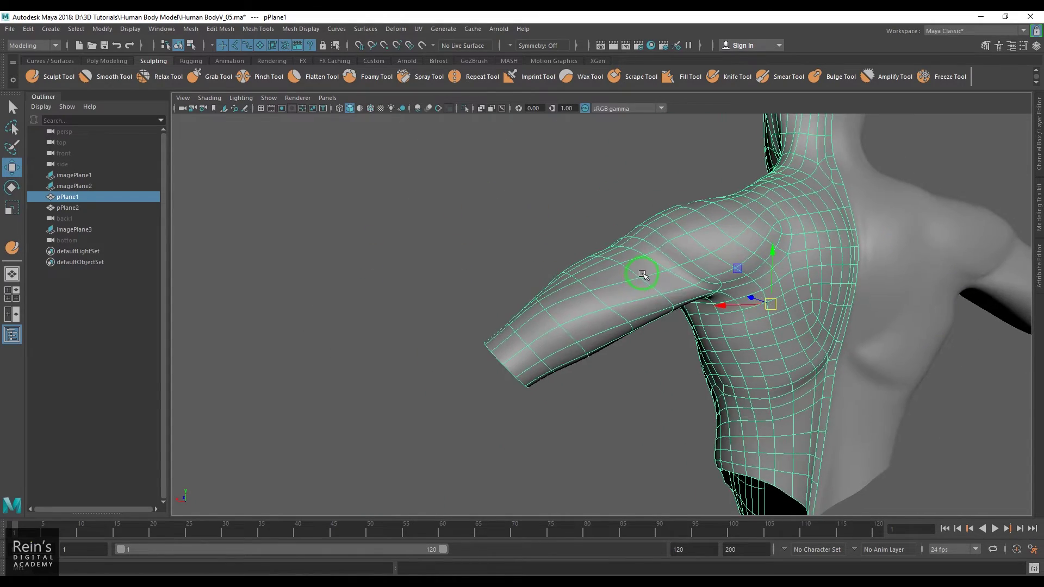
# - Display pPlane1 unsmoothed in vertex mode and reposition a vertex in the middle of the upper arm's back
pyautogui.press('1')
pyautogui.keyDown('alt'); pyautogui.moveTo(643, 275); pyautogui.dragTo(524, 303); pyautogui.keyUp('alt')
pyautogui.keyDown('alt'); pyautogui.moveTo(524, 303); pyautogui.dragTo(611, 277, button='right'); pyautogui.keyUp('alt')
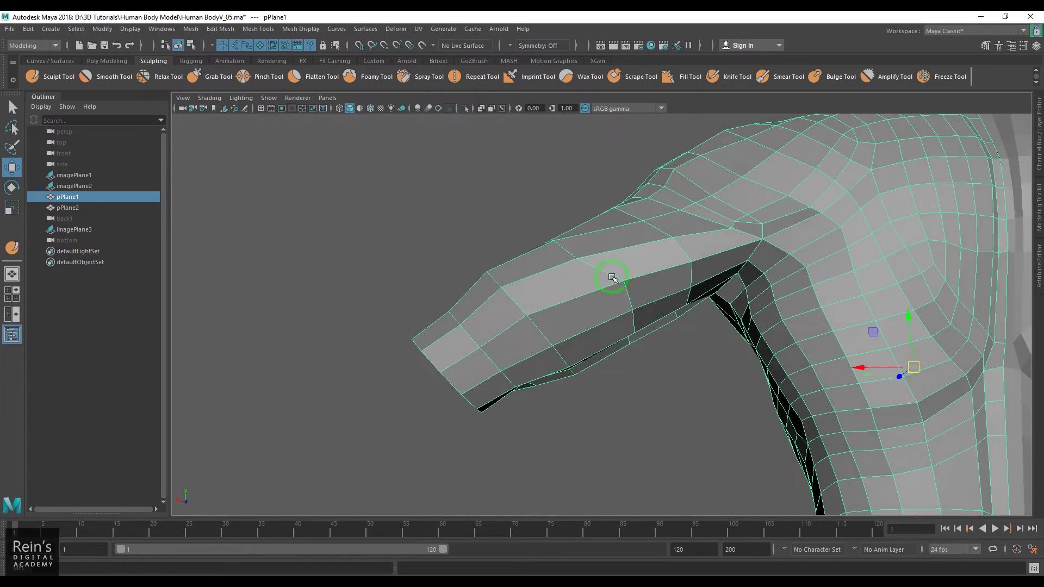
pyautogui.press('F9')
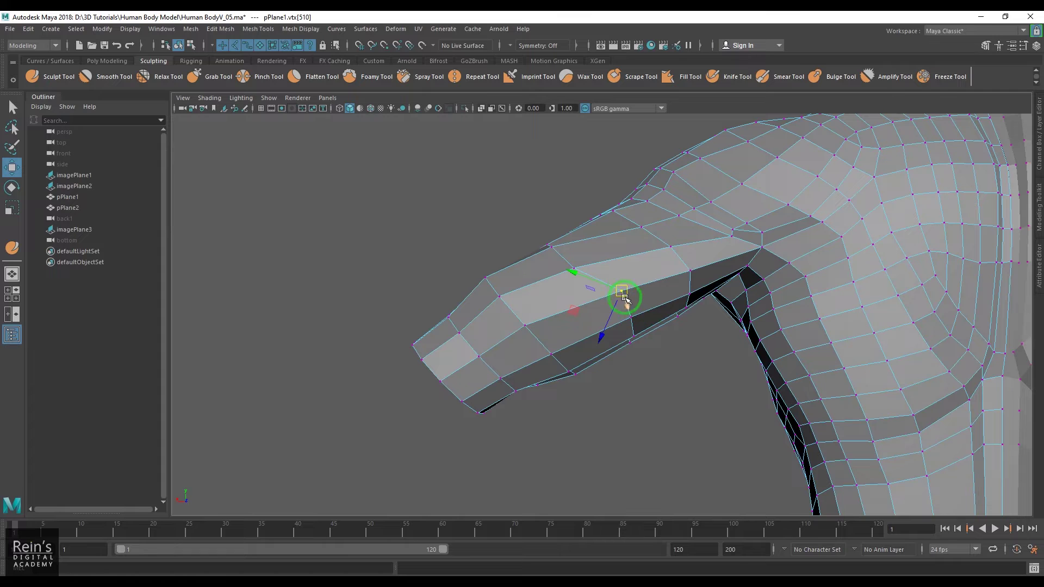
pyautogui.press('w')
pyautogui.moveTo(628, 297); pyautogui.dragTo(625, 298)
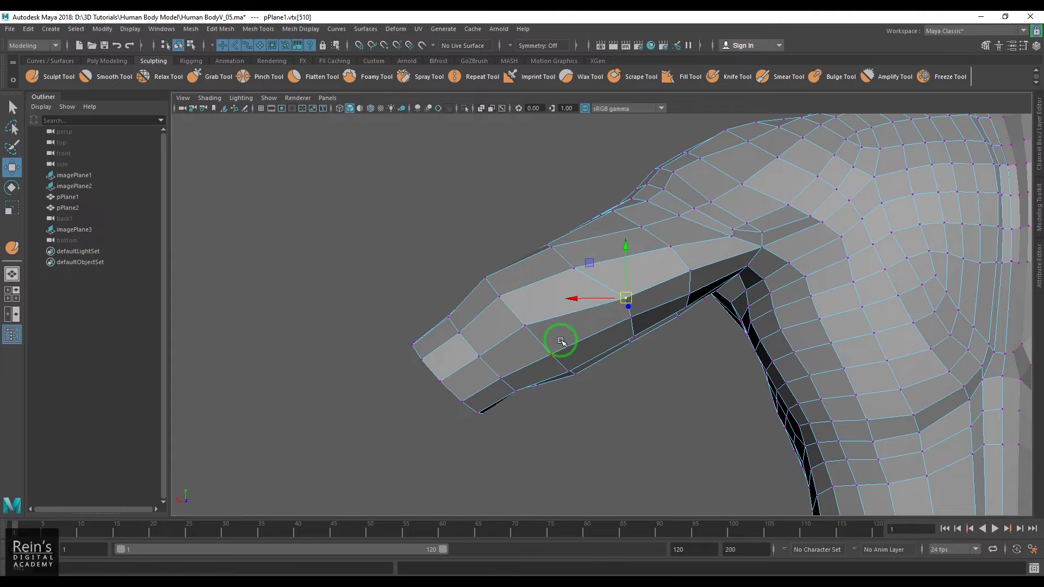
# - Reposition the vertices on the back of pPlane1's upper arm just below the deltoid
pyautogui.click(532, 333)
pyautogui.keyDown('alt'); pyautogui.moveTo(545, 328); pyautogui.dragTo(600, 291); pyautogui.keyUp('alt')
pyautogui.click(683, 267)
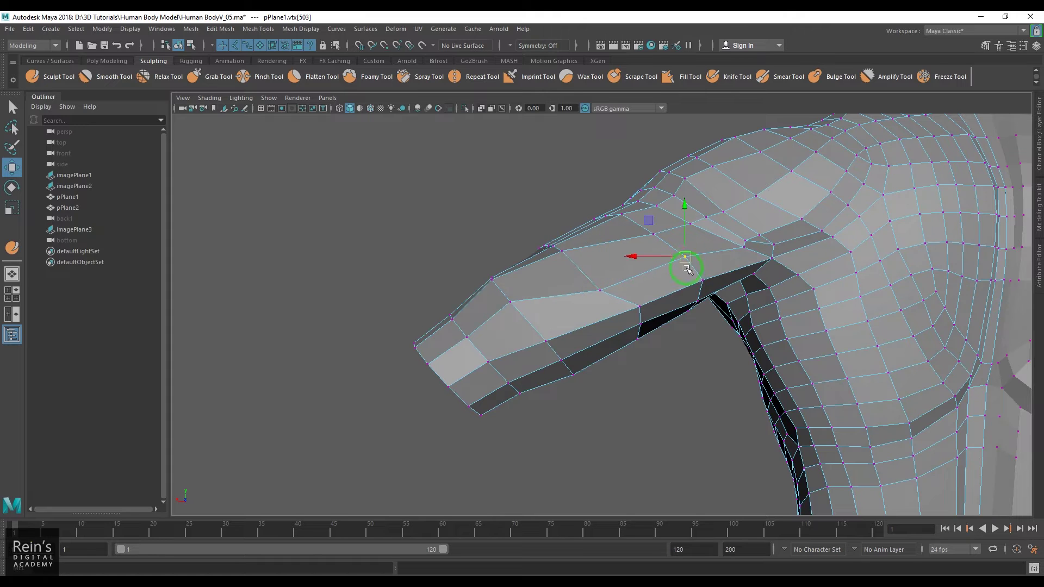
pyautogui.keyDown('alt'); pyautogui.moveTo(684, 266); pyautogui.dragTo(678, 283); pyautogui.keyUp('alt')
pyautogui.click(655, 255)
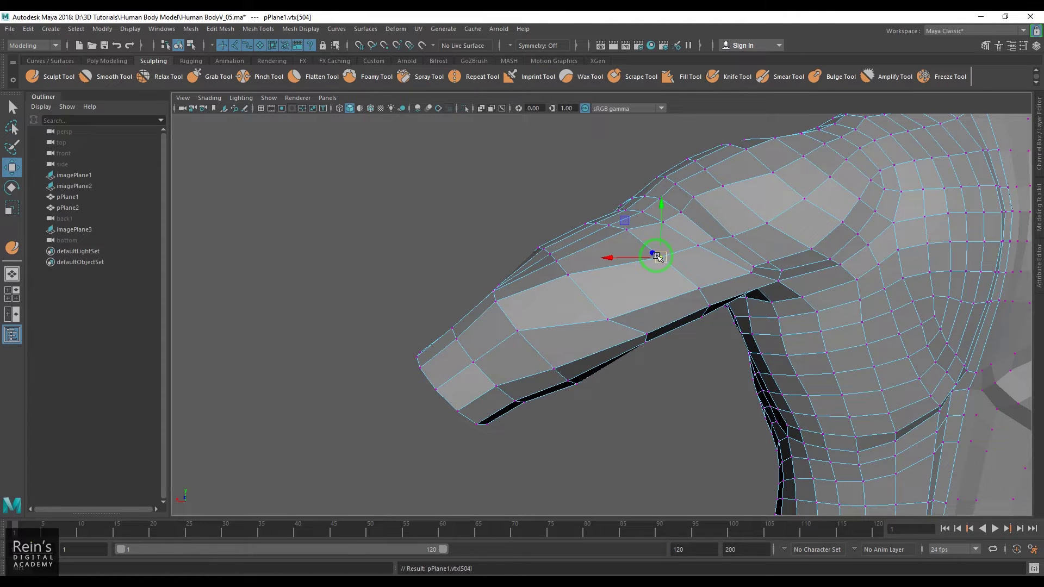
pyautogui.click(629, 231)
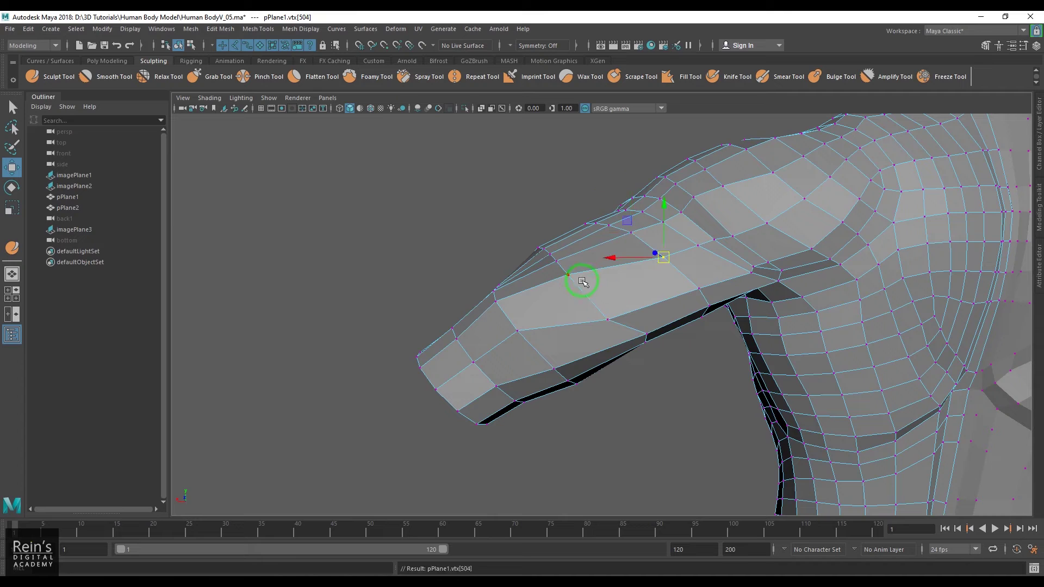
# - Move the vertices on the back of the upper arm toward the elbow to even out the edge flow
pyautogui.moveTo(570, 279); pyautogui.dragTo(583, 289)
pyautogui.click(495, 300)
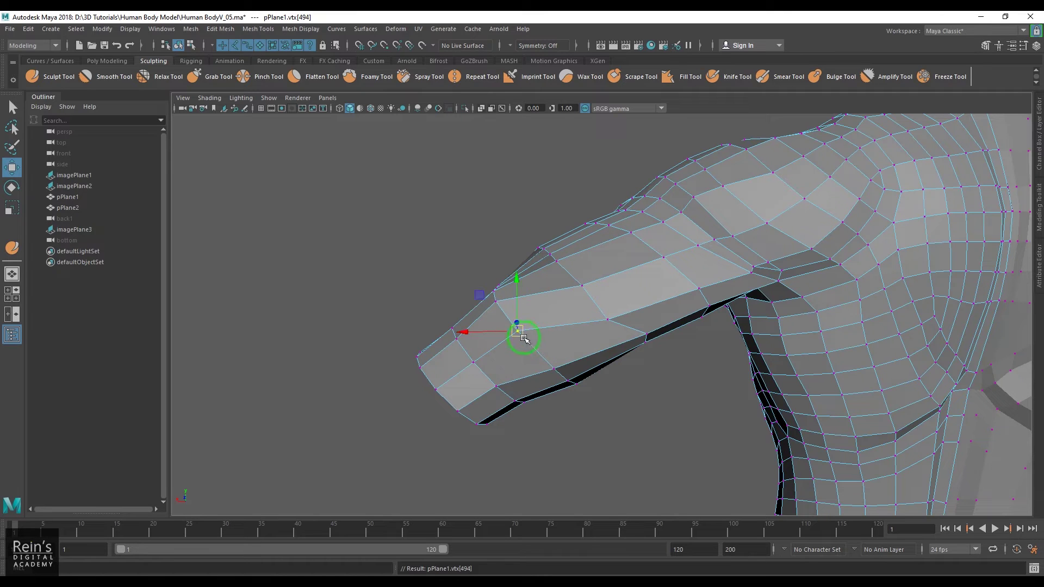
pyautogui.moveTo(520, 333); pyautogui.dragTo(536, 346)
pyautogui.click(496, 302)
pyautogui.moveTo(500, 301); pyautogui.dragTo(516, 315)
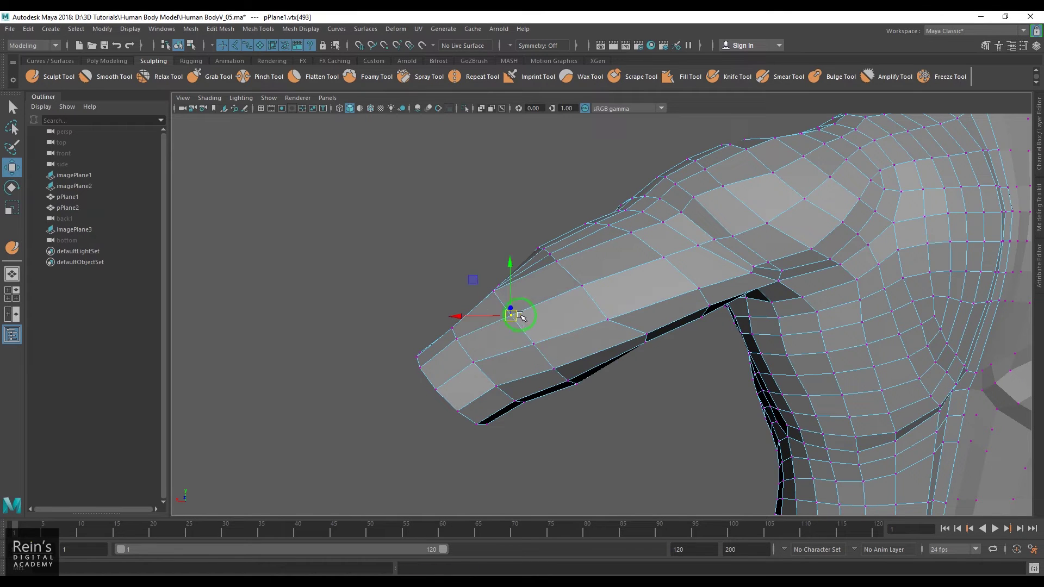
pyautogui.press('Right')
pyautogui.press('Right')
pyautogui.press('Down')
# - Adjust the vertices along the underside of the upper arm between its middle and the armpit
pyautogui.click(647, 333)
pyautogui.moveTo(648, 334)
pyautogui.mouseDown()
pyautogui.moveTo(631, 340)
pyautogui.moveTo(641, 344)
pyautogui.mouseUp()
pyautogui.click(645, 343)
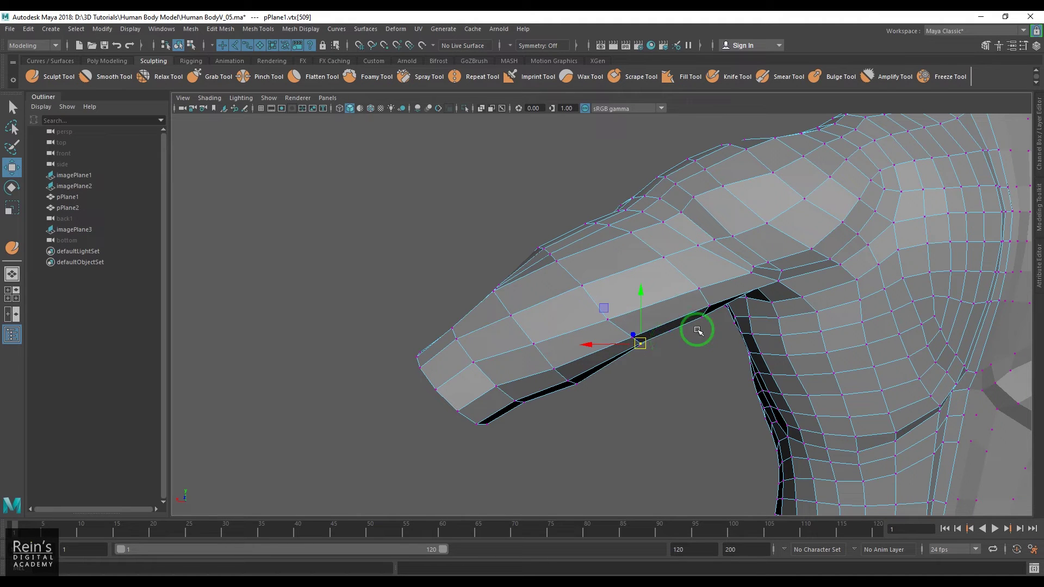
pyautogui.click(706, 314)
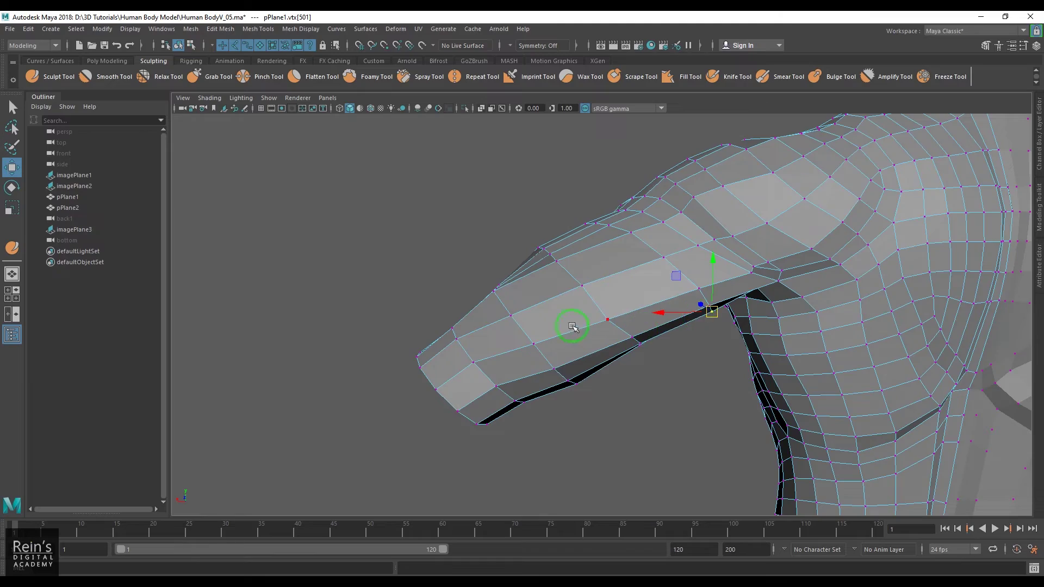
pyautogui.moveTo(605, 356)
pyautogui.keyDown('alt'); pyautogui.mouseDown()
pyautogui.moveTo(748, 354)
pyautogui.moveTo(760, 341)
pyautogui.moveTo(729, 347)
pyautogui.moveTo(660, 318)
pyautogui.moveTo(580, 361)
pyautogui.moveTo(602, 338)
pyautogui.mouseUp(); pyautogui.keyUp('alt')
# - Slide the edge loop around the middle of the upper arm and bevel it for extra divisions
pyautogui.doubleClick(663, 314)
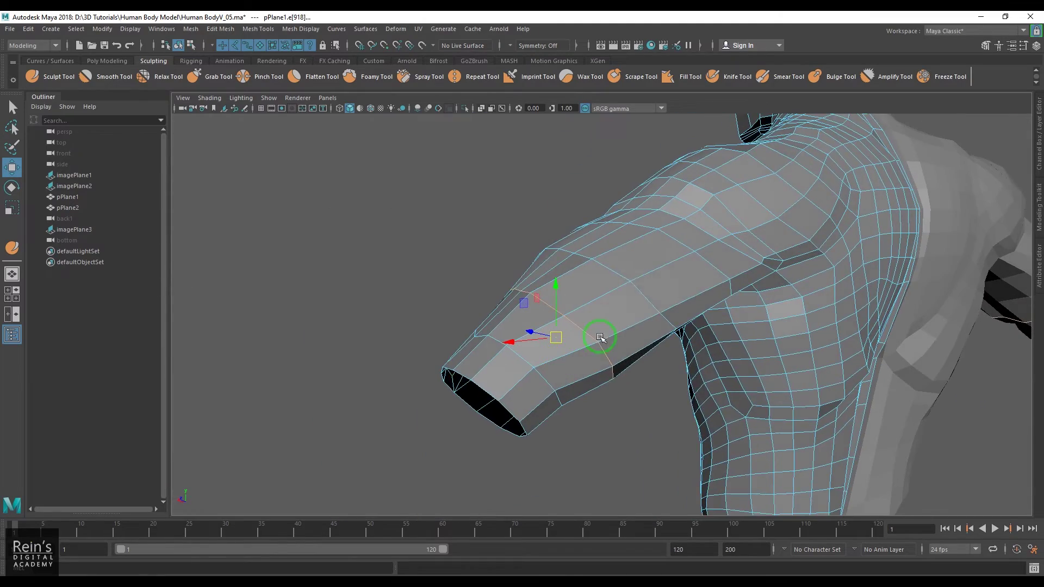
pyautogui.keyDown('shift'); pyautogui.moveTo(649, 291); pyautogui.dragTo(636, 377, button='right'); pyautogui.keyUp('shift')
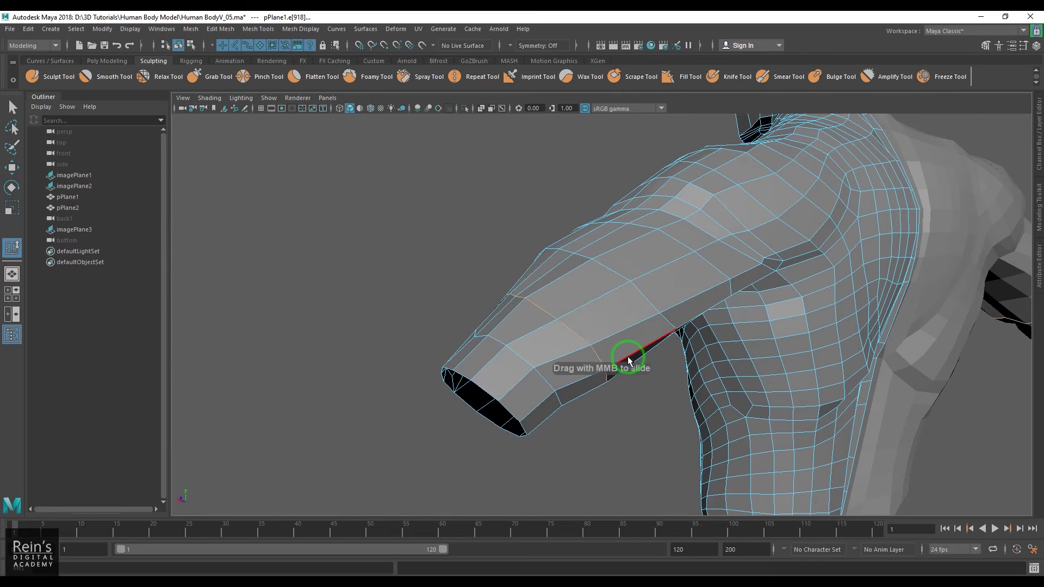
pyautogui.keyDown('alt'); pyautogui.moveTo(656, 329); pyautogui.dragTo(629, 333); pyautogui.keyUp('alt')
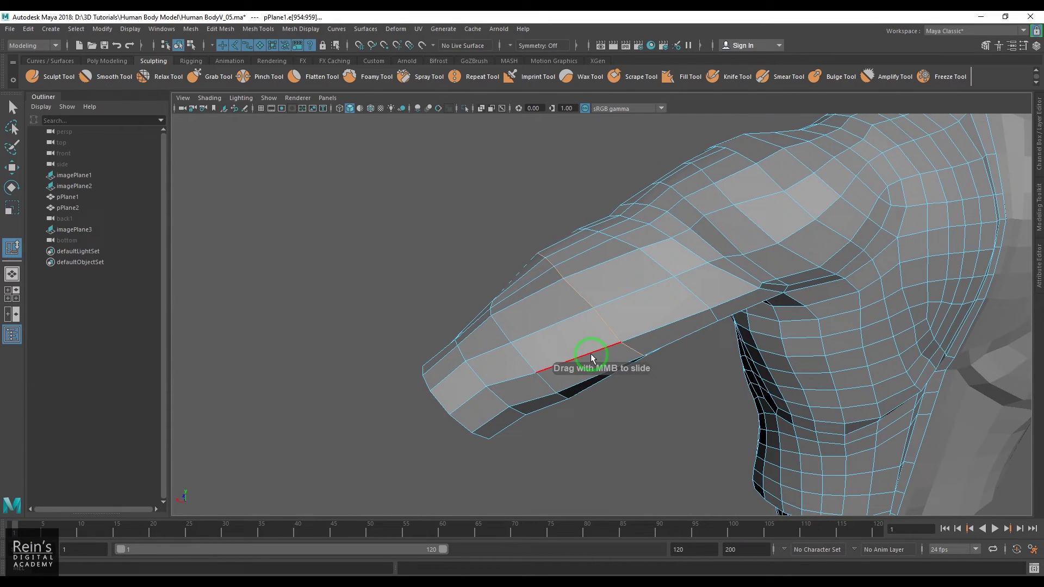
pyautogui.hotkey('ctrl', 'b')
pyautogui.keyDown('alt'); pyautogui.moveTo(531, 314); pyautogui.dragTo(692, 350); pyautogui.keyUp('alt')
# - Slide the edge loops around the upper arm to balance their spacing, and return pPlane1 to object mode
pyautogui.keyDown('shift'); pyautogui.moveTo(745, 288); pyautogui.dragTo(715, 389, button='right'); pyautogui.keyUp('shift')
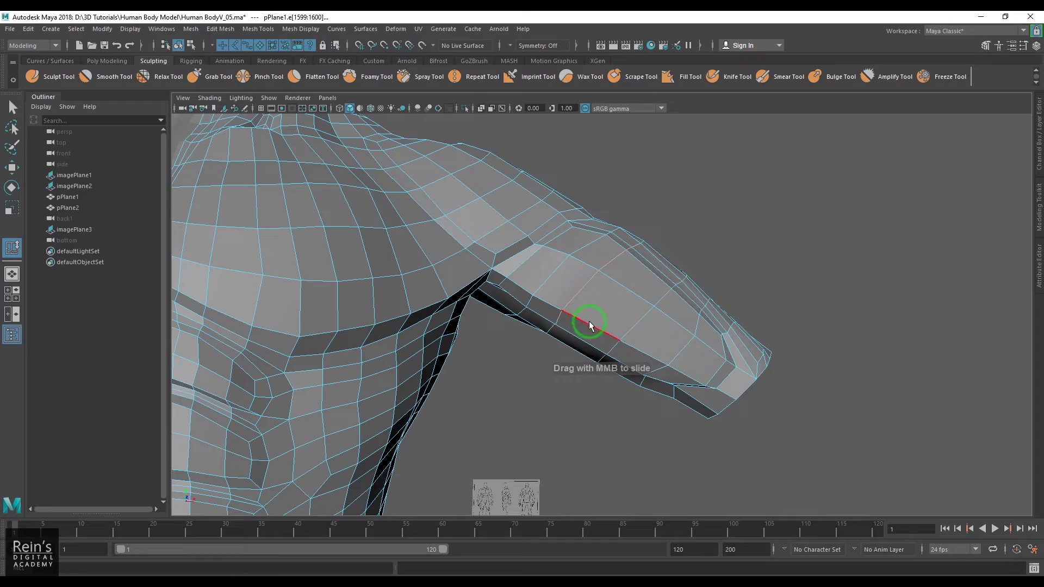
pyautogui.keyDown('alt'); pyautogui.moveTo(601, 325); pyautogui.dragTo(523, 328); pyautogui.keyUp('alt')
pyautogui.press('w')
pyautogui.press('F8')
# - Apply Soften/Harden Edges to the whole pPlane1 mesh and display wireframes on the shaded models
pyautogui.keyDown('shift'); pyautogui.rightClick(680, 254); pyautogui.keyUp('shift')
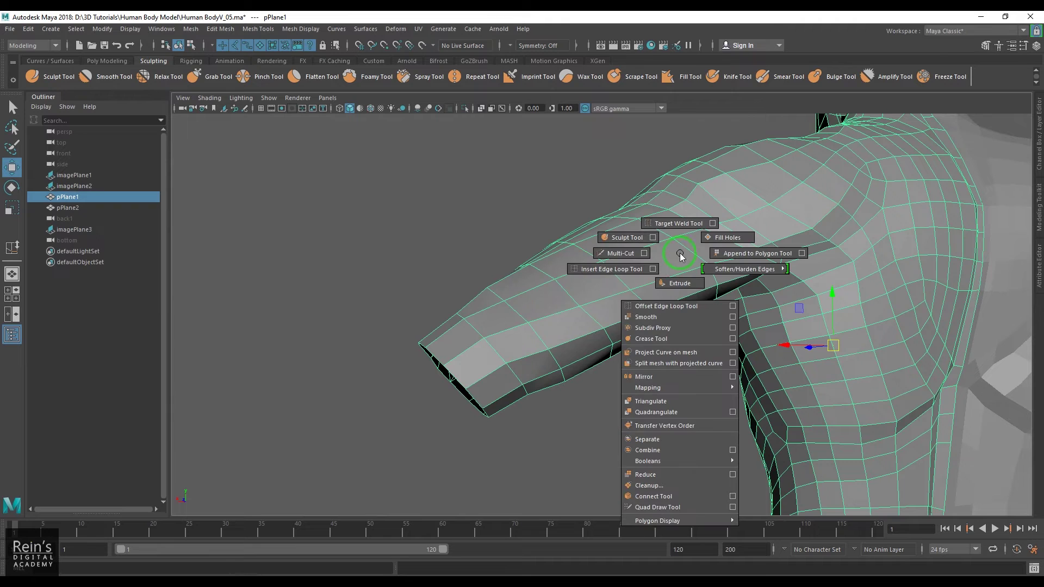
pyautogui.click(820, 289)
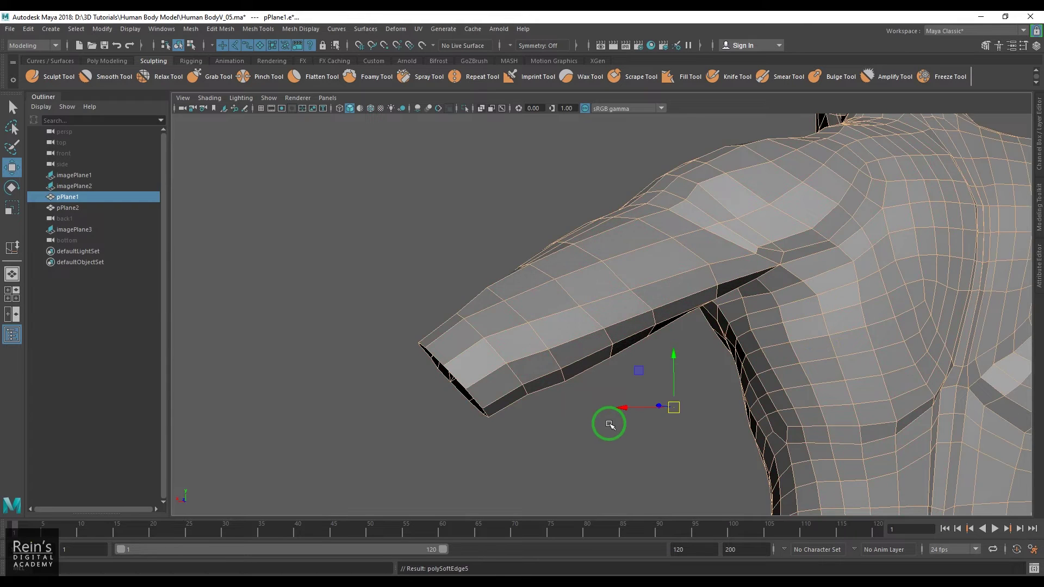
pyautogui.click(520, 397)
pyautogui.keyDown('alt'); pyautogui.moveTo(520, 397); pyautogui.dragTo(707, 356); pyautogui.keyUp('alt')
pyautogui.click(370, 109)
# - Select the pPlane1 faces outlining the triceps along the outer arm, below the deltoid and along the underside
pyautogui.moveTo(653, 333)
pyautogui.keyDown('alt'); pyautogui.mouseDown()
pyautogui.moveTo(689, 324)
pyautogui.moveTo(674, 335)
pyautogui.moveTo(517, 349)
pyautogui.moveTo(405, 333)
pyautogui.moveTo(396, 292)
pyautogui.moveTo(484, 350)
pyautogui.moveTo(690, 353)
pyautogui.moveTo(699, 391)
pyautogui.moveTo(656, 347)
pyautogui.mouseUp(); pyautogui.keyUp('alt')
pyautogui.moveTo(656, 348); pyautogui.dragTo(655, 373, button='right')
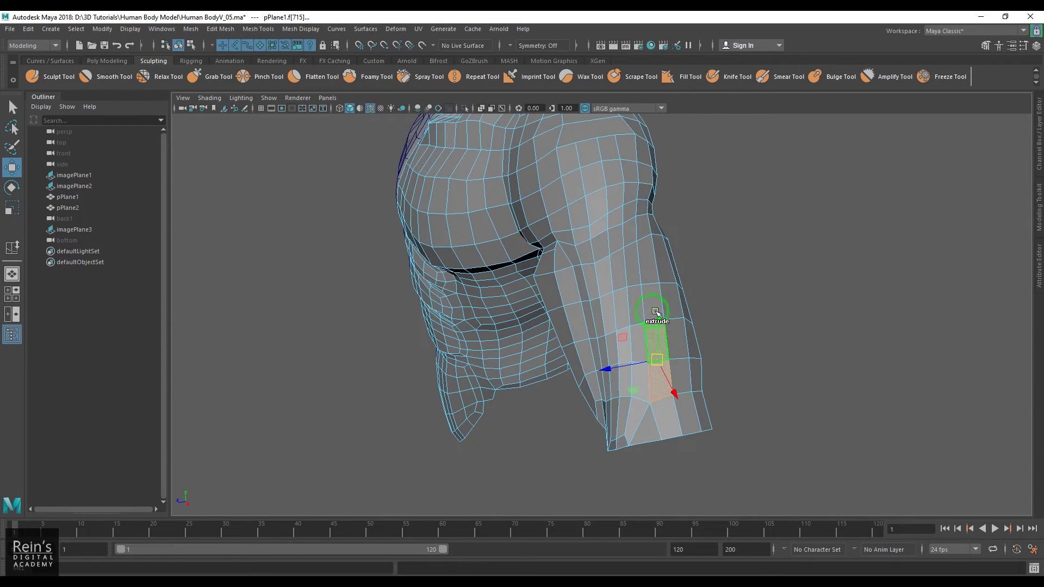
pyautogui.keyDown('alt'); pyautogui.moveTo(694, 326); pyautogui.dragTo(635, 290); pyautogui.keyUp('alt')
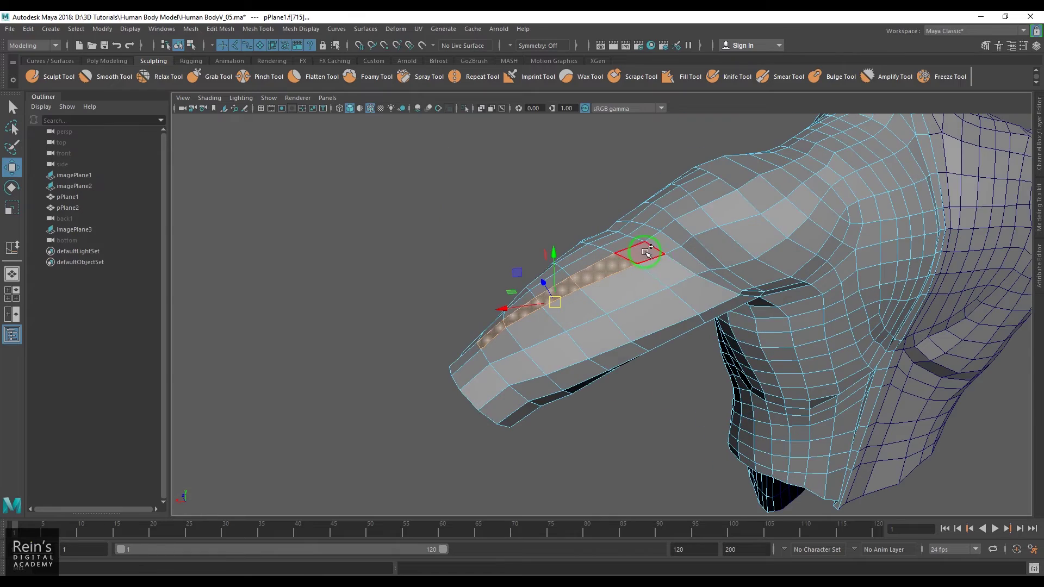
pyautogui.keyDown('alt'); pyautogui.moveTo(701, 290); pyautogui.dragTo(643, 287); pyautogui.keyUp('alt')
pyautogui.keyDown('shift'); pyautogui.click(680, 282); pyautogui.keyUp('shift')
pyautogui.moveTo(701, 329)
pyautogui.keyDown('alt'); pyautogui.mouseDown()
pyautogui.moveTo(644, 292)
pyautogui.moveTo(619, 293)
pyautogui.moveTo(696, 309)
pyautogui.mouseUp(); pyautogui.keyUp('alt')
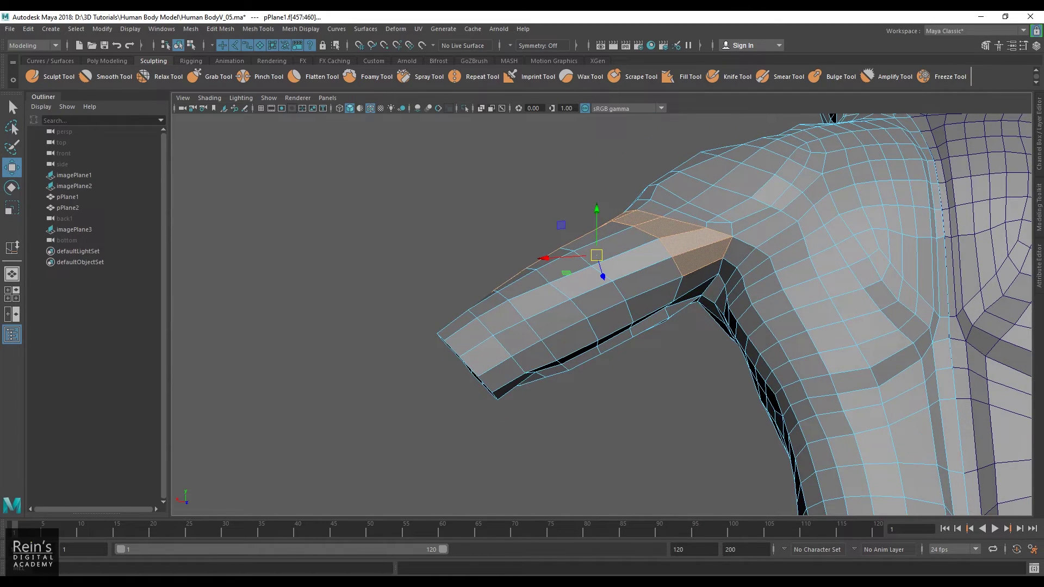
pyautogui.keyDown('alt'); pyautogui.moveTo(661, 404); pyautogui.dragTo(647, 231); pyautogui.keyUp('alt')
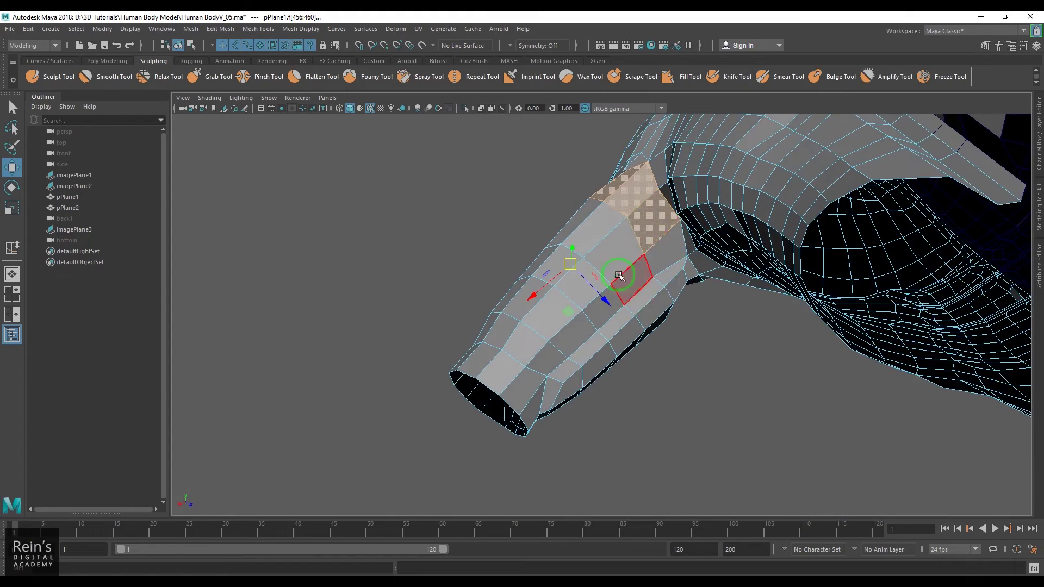
pyautogui.keyDown('alt'); pyautogui.moveTo(618, 276); pyautogui.dragTo(553, 357); pyautogui.keyUp('alt')
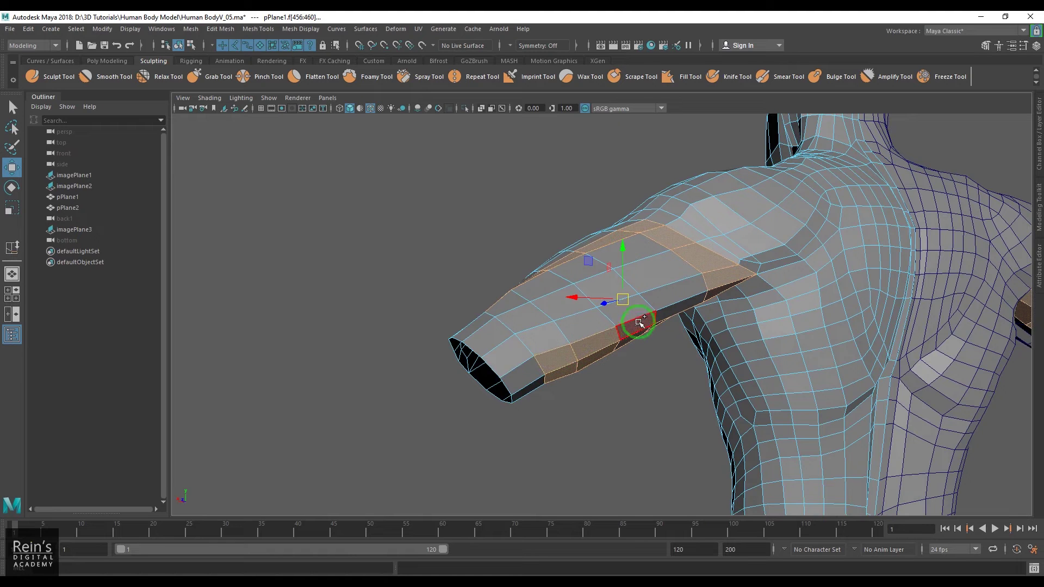
# - Complete the triceps face selection on the back of the upper arm and extrude it outward
pyautogui.keyDown('alt'); pyautogui.moveTo(601, 288); pyautogui.dragTo(547, 313); pyautogui.keyUp('alt')
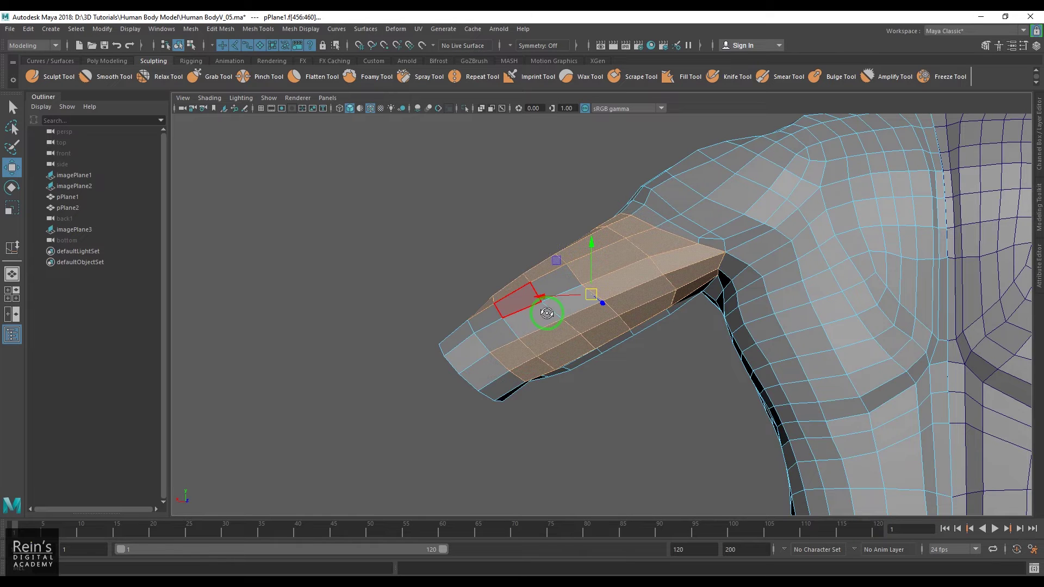
pyautogui.keyDown('alt'); pyautogui.moveTo(560, 307); pyautogui.dragTo(736, 358); pyautogui.keyUp('alt')
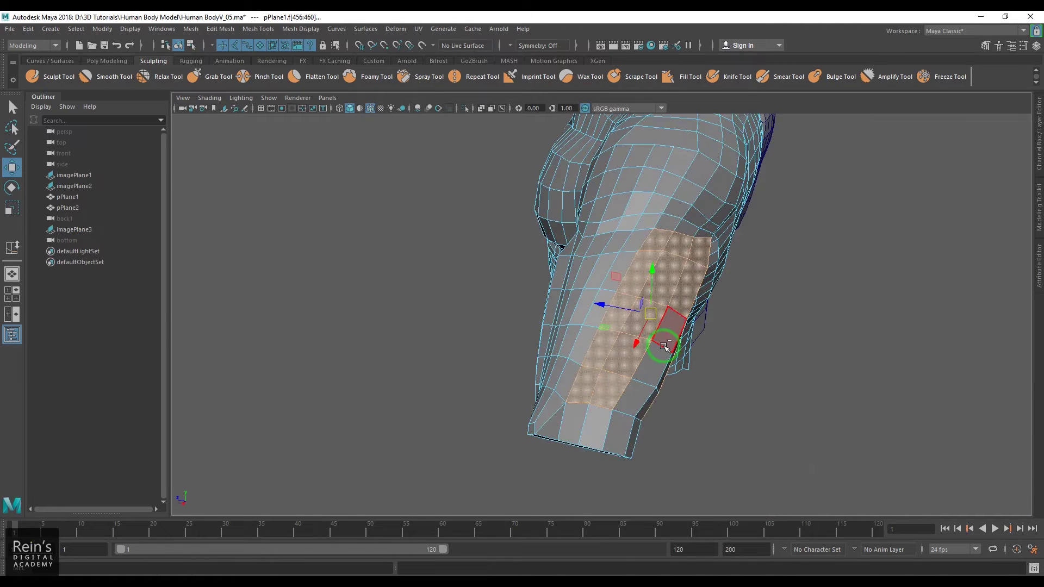
pyautogui.hotkey('ctrl', 'e')
pyautogui.keyDown('alt'); pyautogui.moveTo(665, 349); pyautogui.dragTo(631, 425); pyautogui.keyUp('alt')
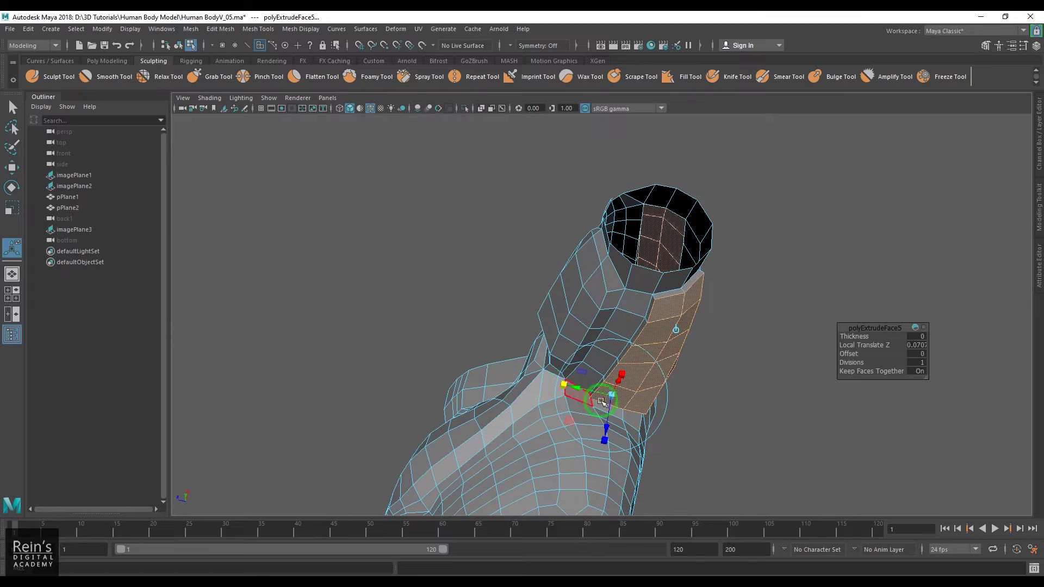
pyautogui.keyDown('alt'); pyautogui.moveTo(661, 363); pyautogui.dragTo(684, 372); pyautogui.keyUp('alt')
pyautogui.moveTo(714, 331); pyautogui.dragTo(755, 340)
pyautogui.press('w')
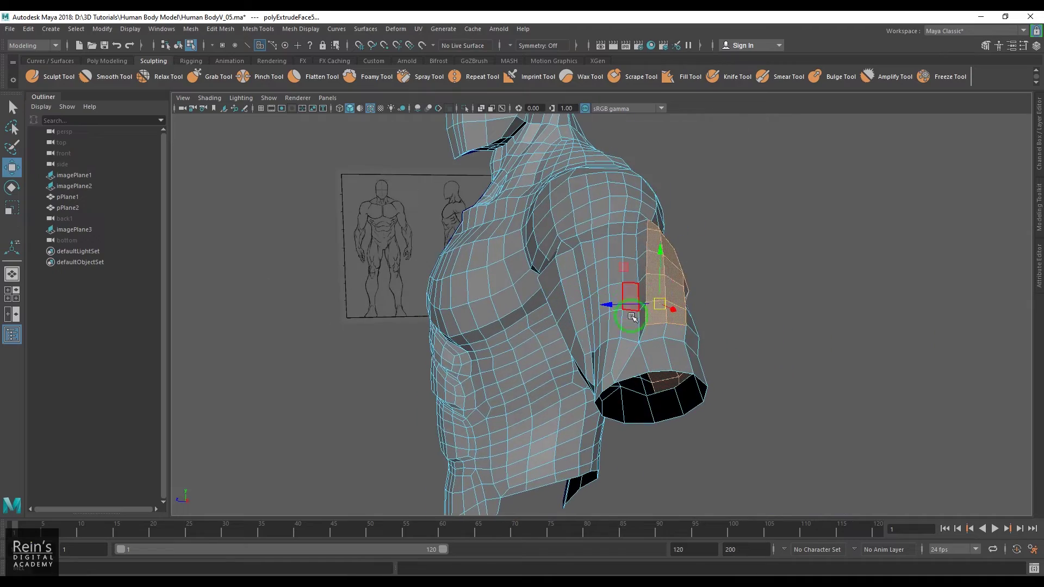
# - Return pPlane1 to object mode, check the extruded triceps smoothed, and inspect the underside of the arm
pyautogui.press('F8')
pyautogui.keyDown('alt'); pyautogui.moveTo(853, 286); pyautogui.dragTo(680, 328); pyautogui.keyUp('alt')
pyautogui.press('3')
pyautogui.click(648, 381)
pyautogui.click(629, 331)
pyautogui.scroll(3, 637, 337)
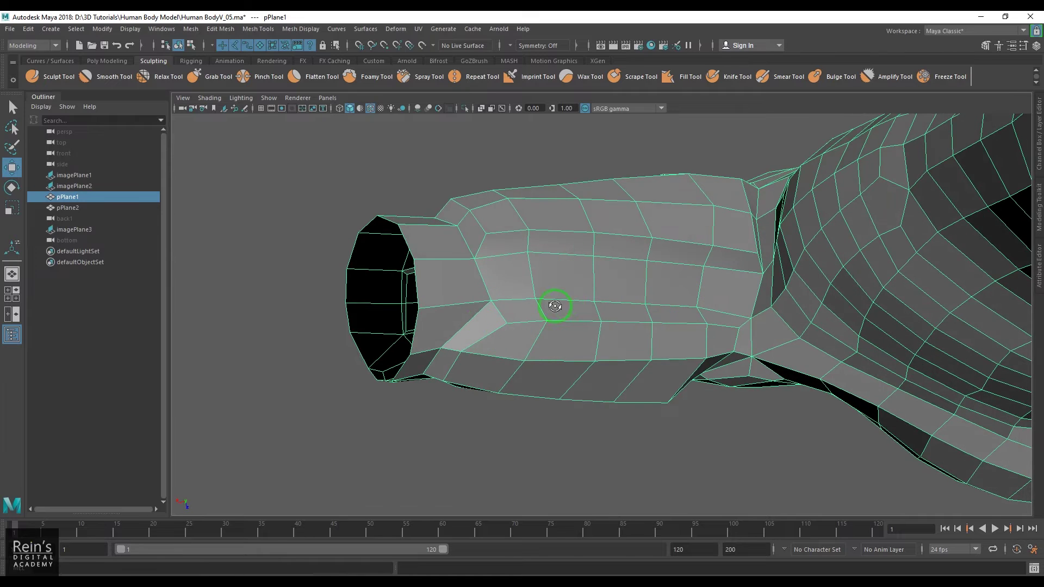
# - Move the edges bordering the extruded triceps on the inner arm, from the elbow end to mid-arm, to refine its contour
pyautogui.keyDown('alt'); pyautogui.moveTo(554, 306); pyautogui.dragTo(547, 328); pyautogui.keyUp('alt')
pyautogui.scroll(1, 547, 328)
pyautogui.moveTo(548, 328); pyautogui.dragTo(529, 298, button='right')
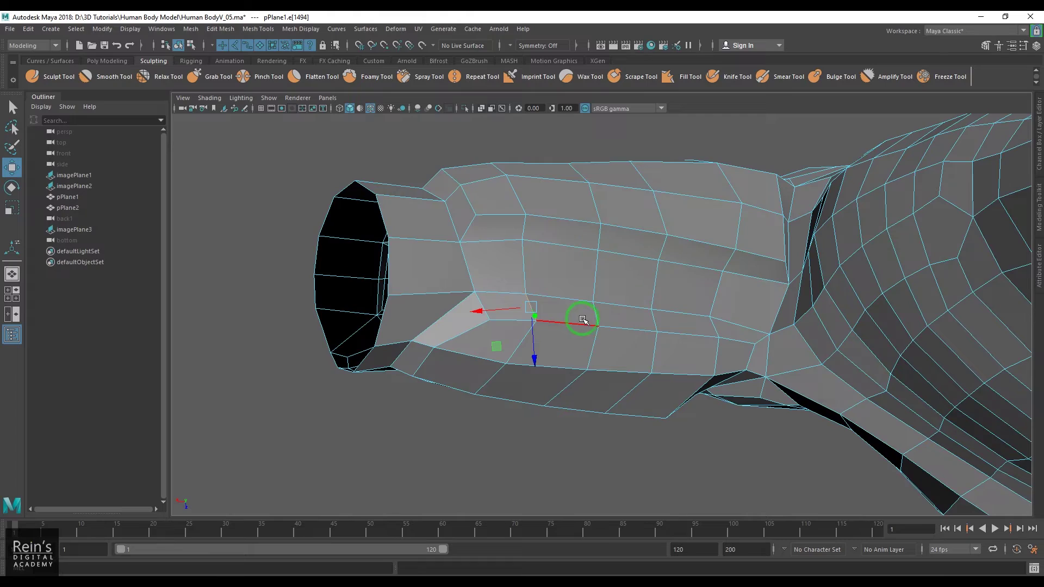
pyautogui.keyDown('alt'); pyautogui.moveTo(582, 319); pyautogui.dragTo(469, 290); pyautogui.keyUp('alt')
pyautogui.click(463, 305)
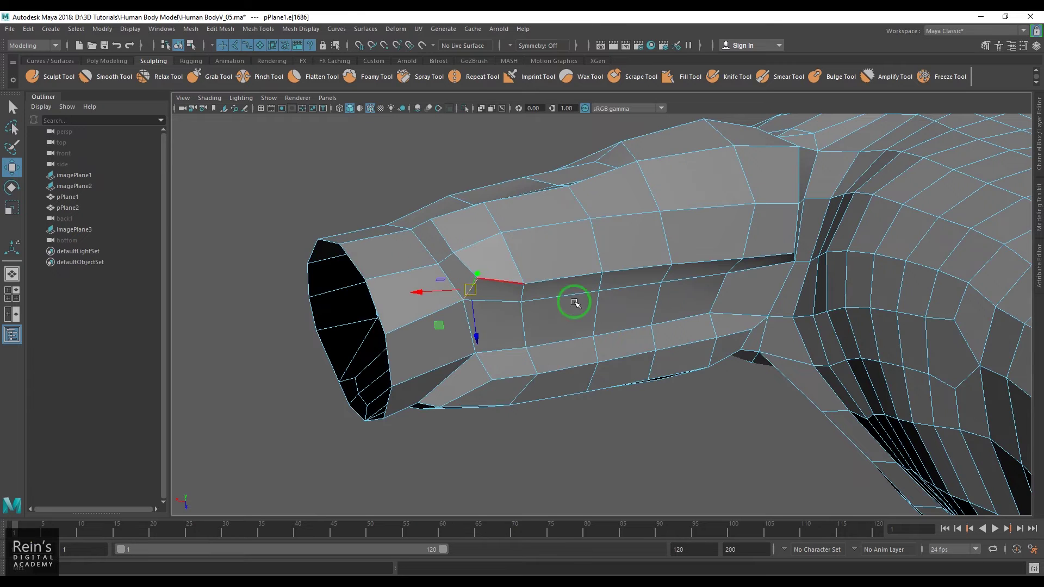
pyautogui.keyDown('alt'); pyautogui.moveTo(575, 302); pyautogui.dragTo(602, 294); pyautogui.keyUp('alt')
pyautogui.click(580, 286)
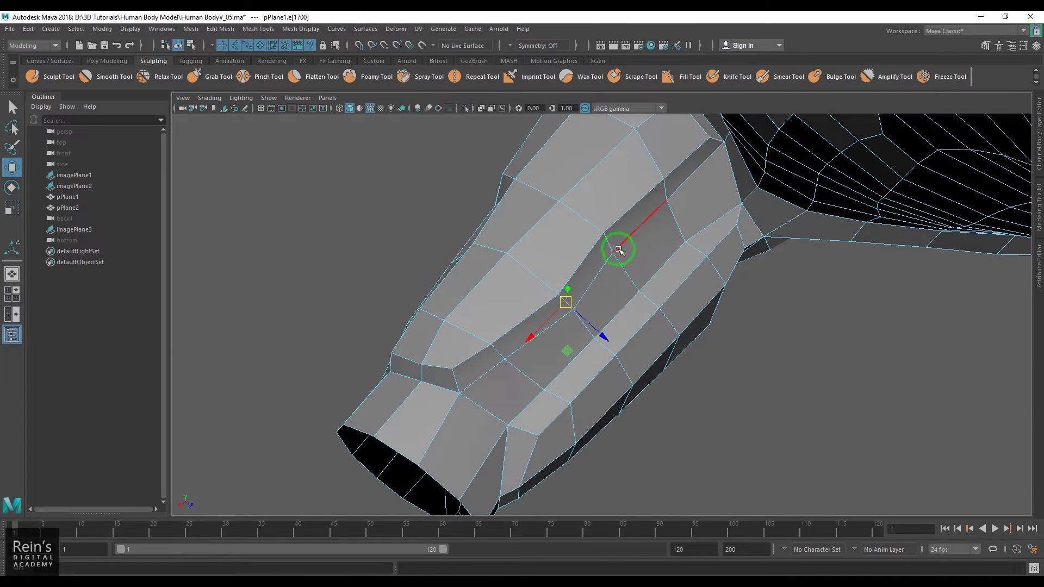
pyautogui.click(609, 243)
pyautogui.keyDown('alt'); pyautogui.moveTo(624, 252); pyautogui.dragTo(645, 266); pyautogui.keyUp('alt')
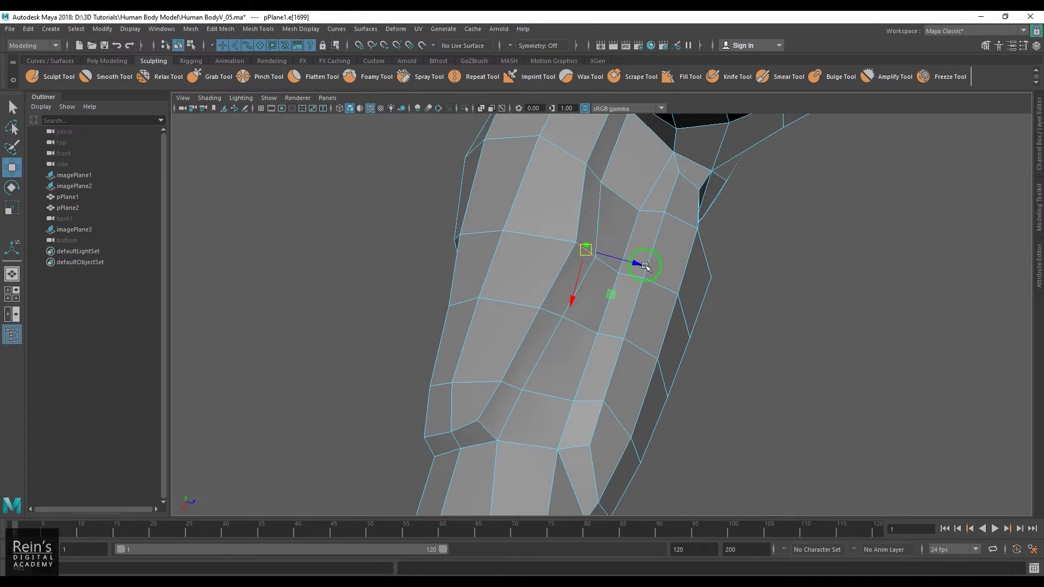
# - Reposition the edges at the armpit end of the groove between the triceps and biceps
pyautogui.click(595, 176)
pyautogui.moveTo(594, 175); pyautogui.dragTo(628, 232)
pyautogui.click(630, 206)
pyautogui.click(661, 242)
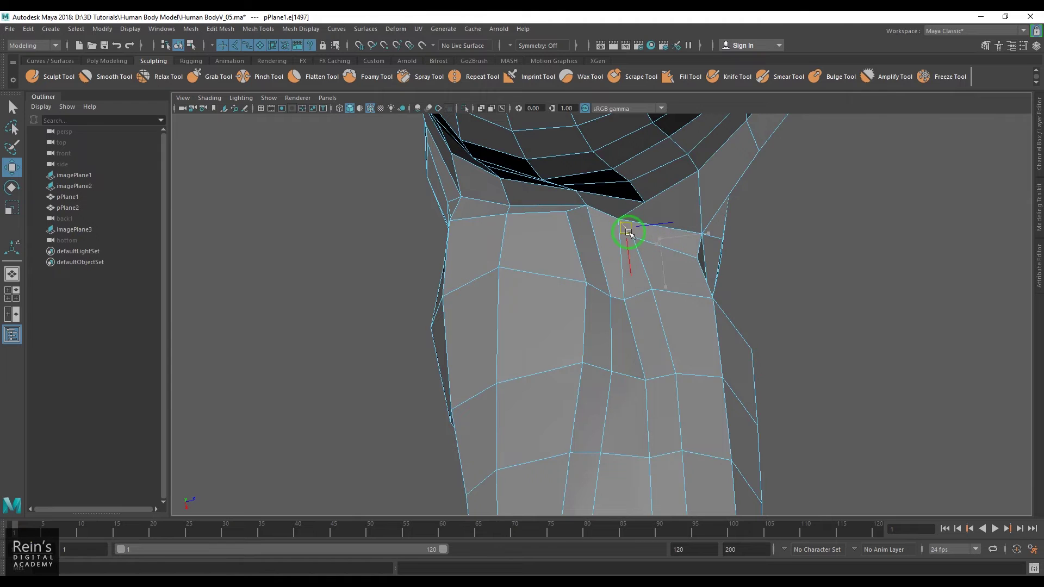
# - Adjust the edges along the middle of the inner-arm groove to separate the biceps from the triceps
pyautogui.click(663, 377)
pyautogui.keyDown('alt'); pyautogui.moveTo(664, 399); pyautogui.dragTo(649, 285); pyautogui.keyUp('alt')
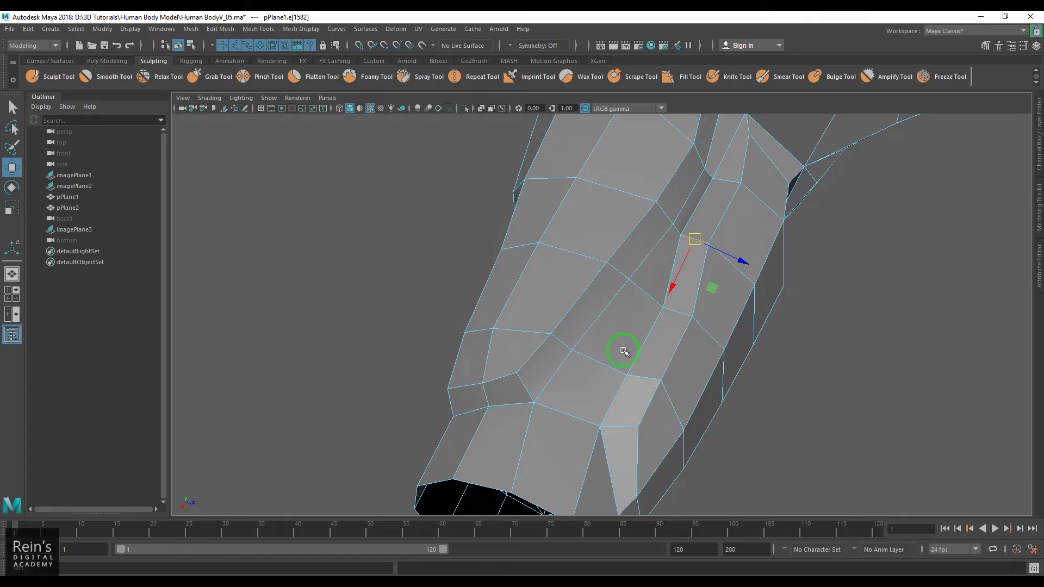
pyautogui.keyDown('alt'); pyautogui.moveTo(623, 351); pyautogui.dragTo(634, 280); pyautogui.keyUp('alt')
pyautogui.keyDown('alt'); pyautogui.moveTo(677, 238); pyautogui.dragTo(604, 266); pyautogui.keyUp('alt')
pyautogui.click(603, 270)
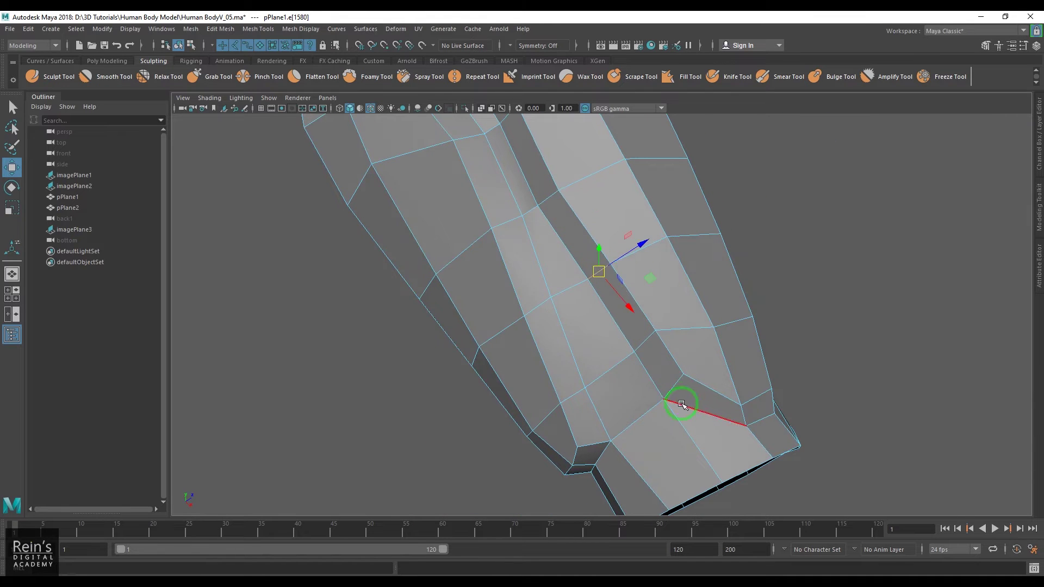
# - Move the short edge at the elbow end of the inner-arm muscle border to taper the muscle
pyautogui.click(673, 388)
pyautogui.moveTo(674, 387); pyautogui.dragTo(680, 378)
pyautogui.keyDown('alt'); pyautogui.moveTo(682, 376); pyautogui.dragTo(613, 345, button='right'); pyautogui.keyUp('alt')
pyautogui.keyDown('alt'); pyautogui.moveTo(613, 345); pyautogui.dragTo(623, 354); pyautogui.keyUp('alt')
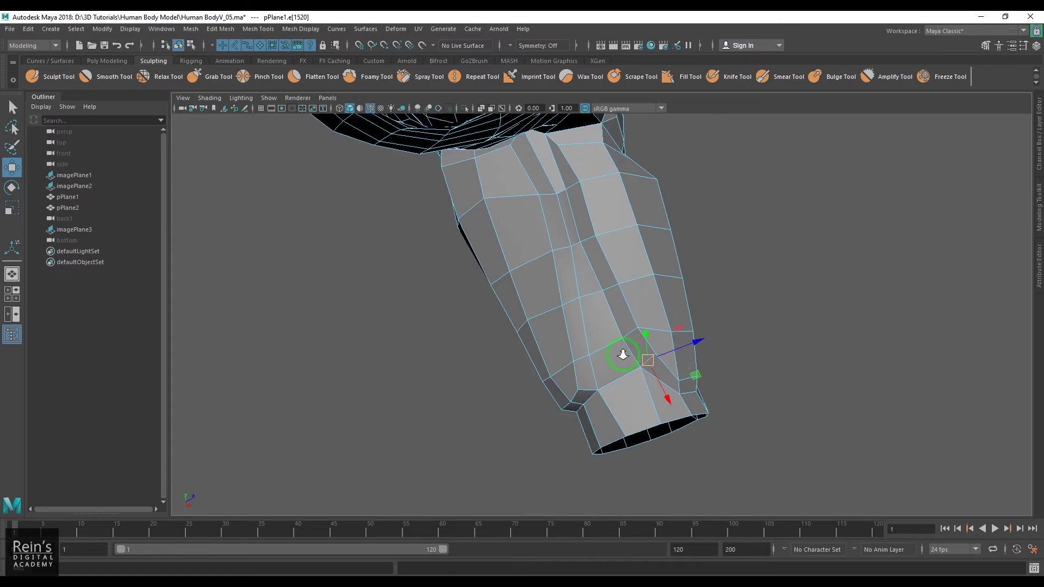
pyautogui.scroll(2, 582, 314)
pyautogui.scroll(1, 601, 293)
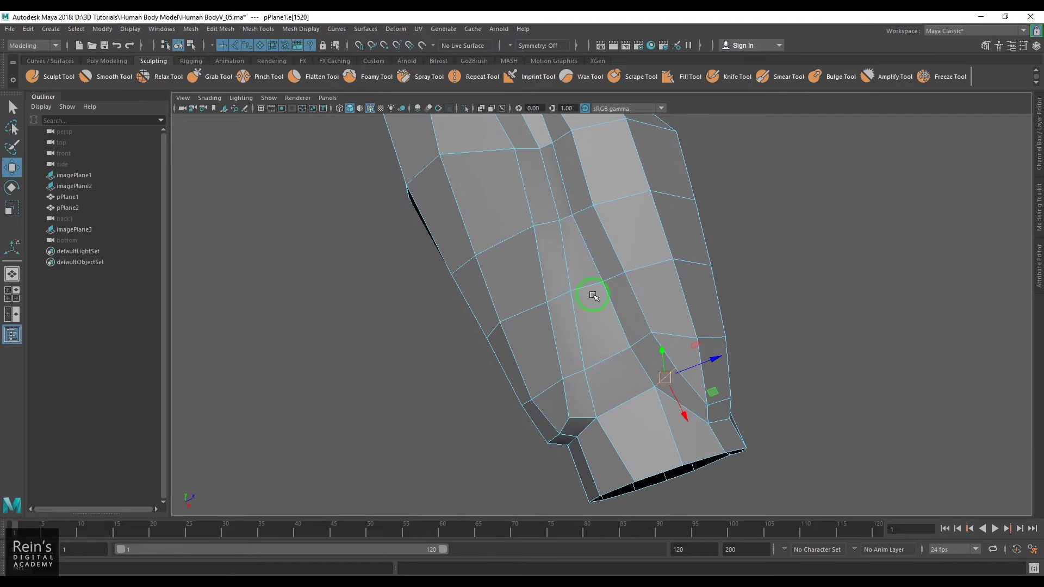
# - Delete the lengthwise edge crossing the open elbow end on the inner arm to merge its two neighbouring faces
pyautogui.click(579, 274)
pyautogui.keyDown('shift'); pyautogui.click(601, 331); pyautogui.keyUp('shift')
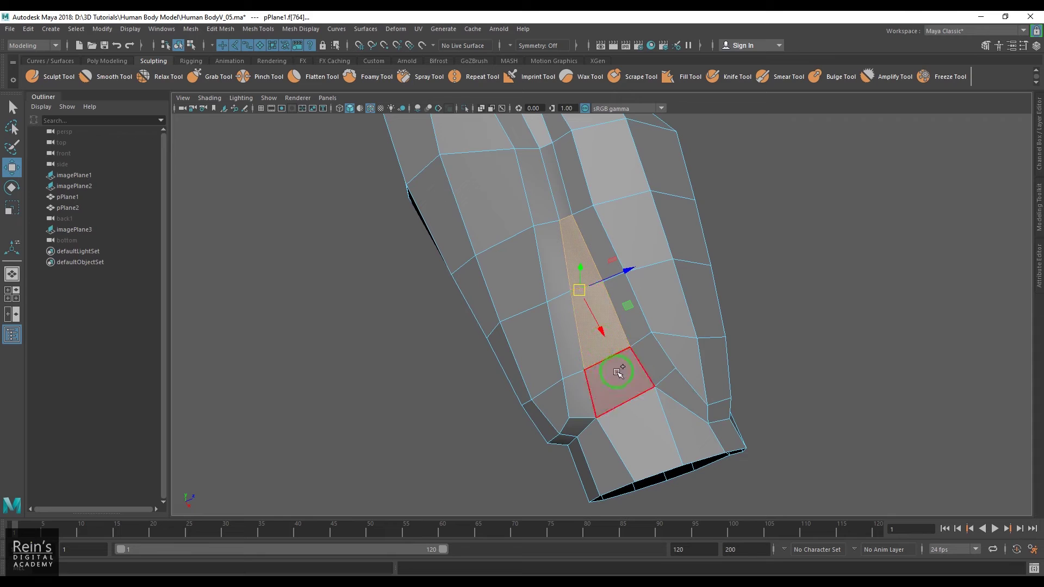
pyautogui.keyDown('shift'); pyautogui.click(617, 372); pyautogui.keyUp('shift')
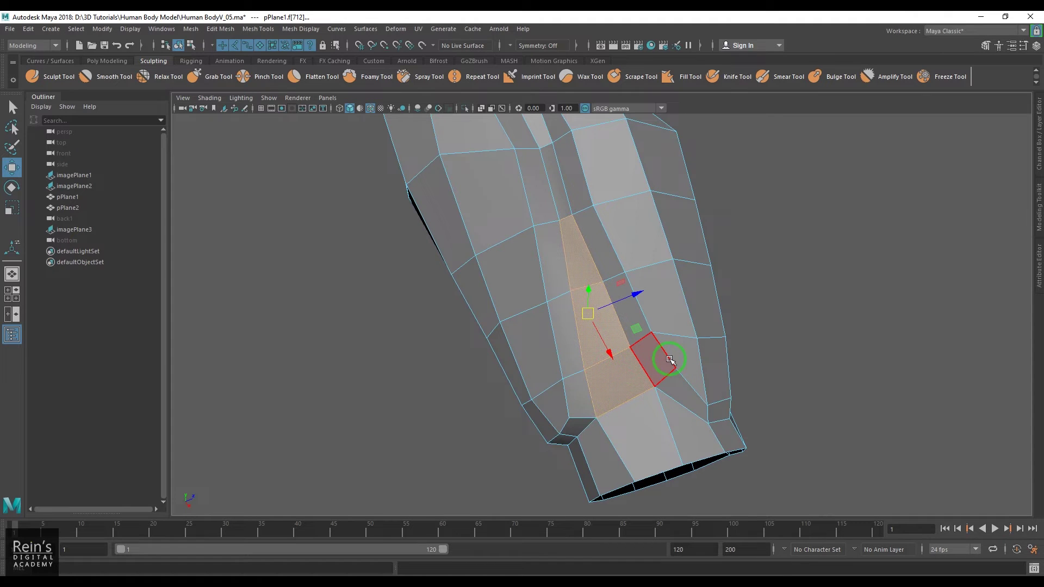
pyautogui.keyDown('alt'); pyautogui.moveTo(689, 375); pyautogui.dragTo(669, 284); pyautogui.keyUp('alt')
pyautogui.press('F10')
pyautogui.click(678, 303)
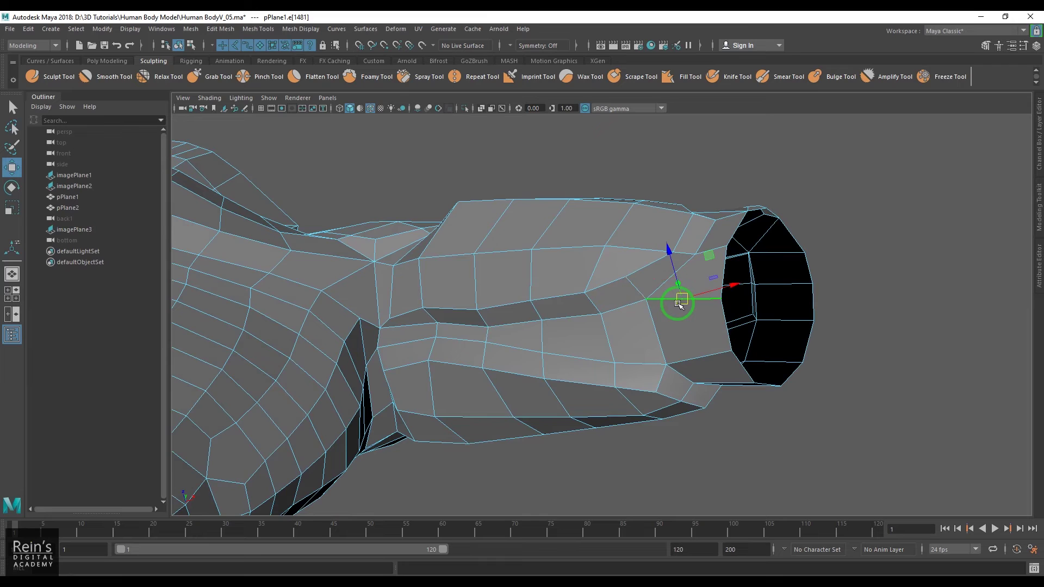
pyautogui.press('F8')
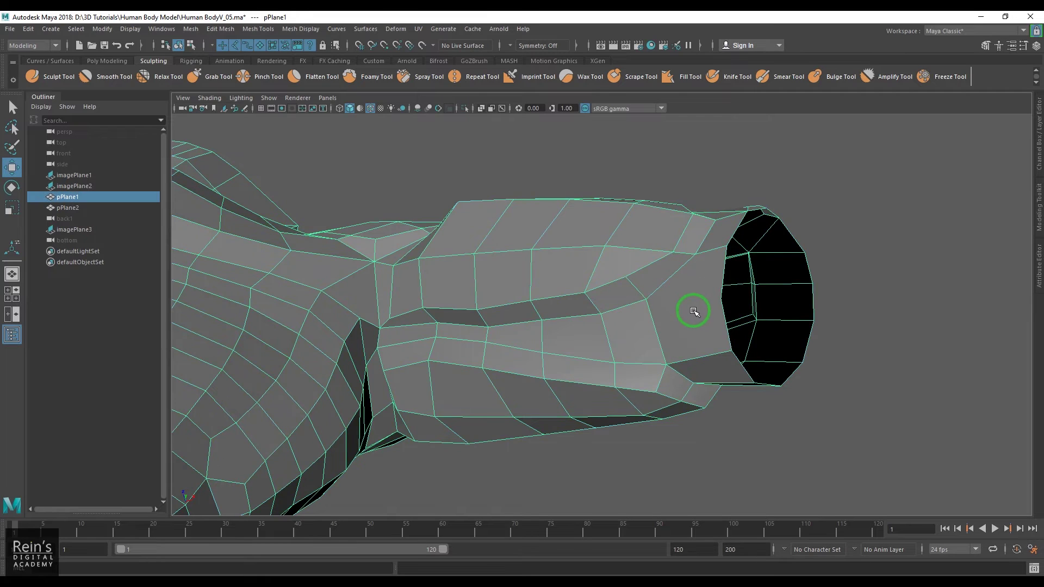
# - Cut an edge from the inner-arm groove corner to the arm's open elbow border with the Multi-Cut tool
pyautogui.keyDown('shift'); pyautogui.moveTo(694, 296); pyautogui.dragTo(621, 294, button='right'); pyautogui.keyUp('shift')
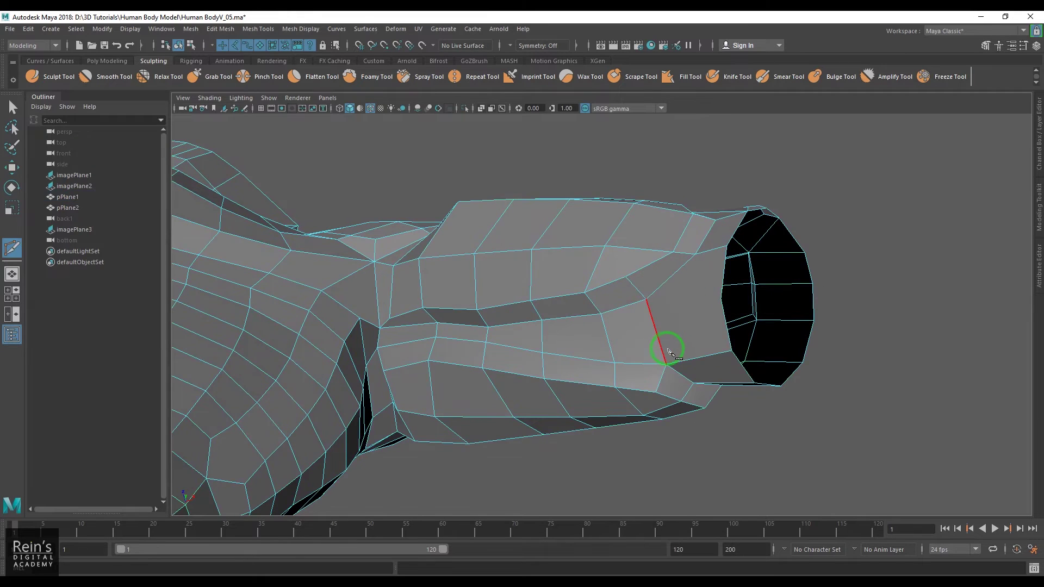
pyautogui.click(727, 325)
pyautogui.rightClick(701, 365)
pyautogui.moveTo(700, 363)
pyautogui.keyDown('alt'); pyautogui.mouseDown()
pyautogui.moveTo(694, 349)
pyautogui.moveTo(693, 360)
pyautogui.mouseUp(); pyautogui.keyUp('alt')
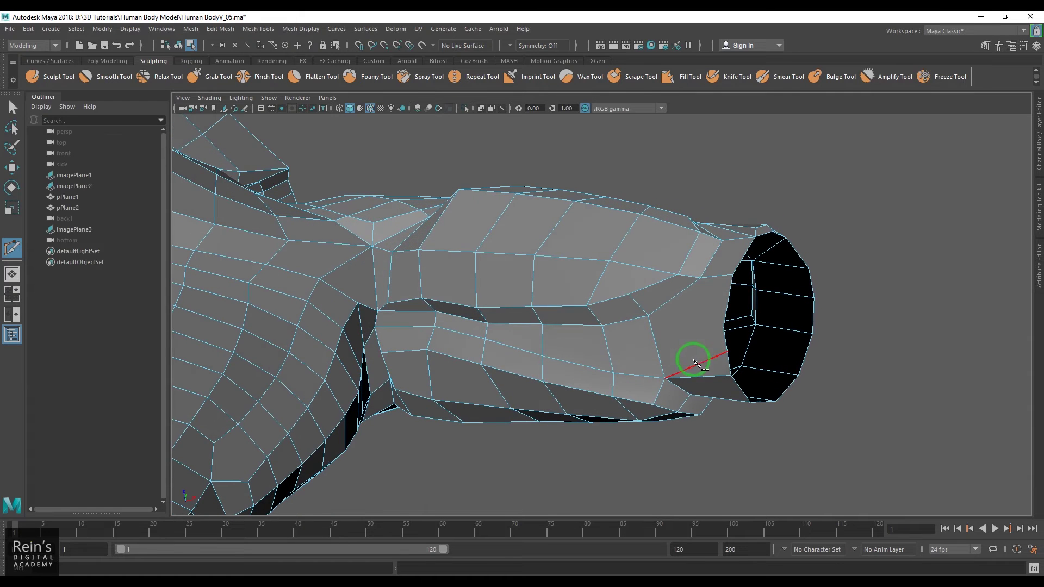
# - Delete the unneeded vertices on the arm's open elbow border
pyautogui.press('w')
pyautogui.press('F9')
pyautogui.click(723, 326)
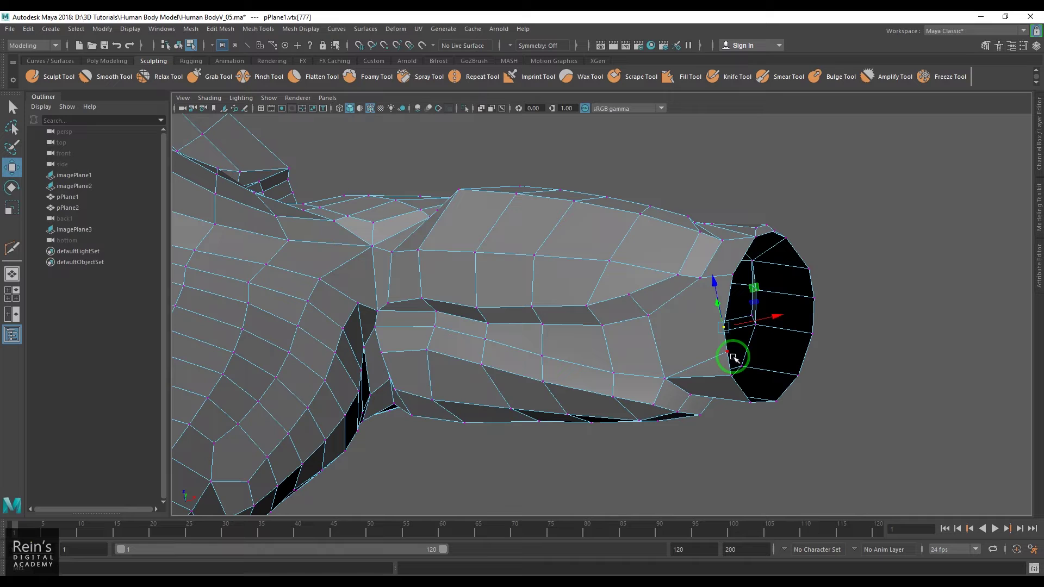
pyautogui.press('Delete')
# - Extrude the three adjoining inner-arm faces from mid-arm to the elbow end outward by about 0.07
pyautogui.press('F11')
pyautogui.click(578, 347)
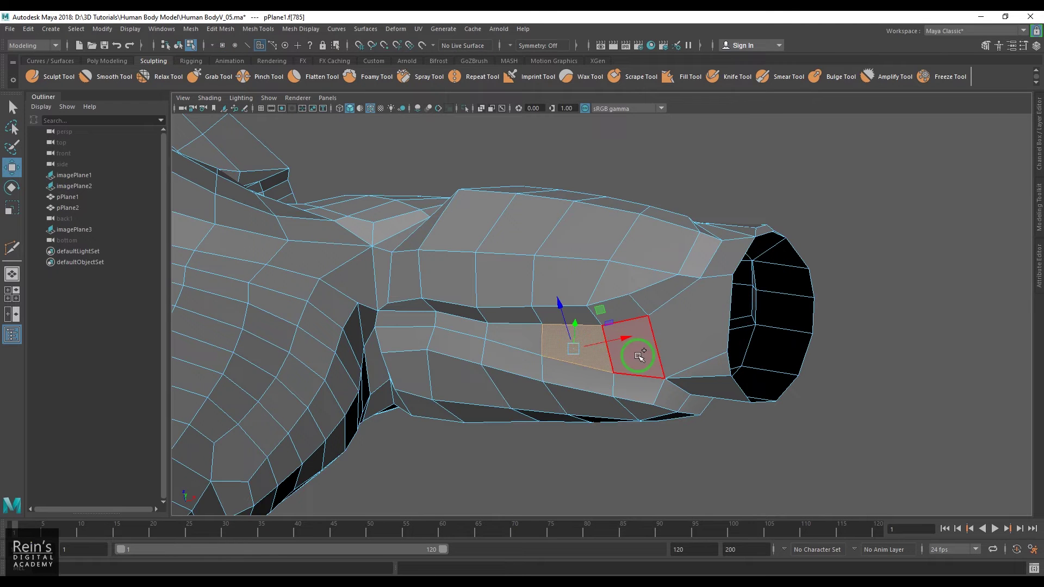
pyautogui.keyDown('shift'); pyautogui.click(641, 357); pyautogui.keyUp('shift')
pyautogui.keyDown('shift'); pyautogui.click(690, 338); pyautogui.keyUp('shift')
pyautogui.moveTo(556, 355)
pyautogui.keyDown('alt'); pyautogui.mouseDown()
pyautogui.moveTo(562, 361)
pyautogui.moveTo(544, 354)
pyautogui.mouseUp(); pyautogui.keyUp('alt')
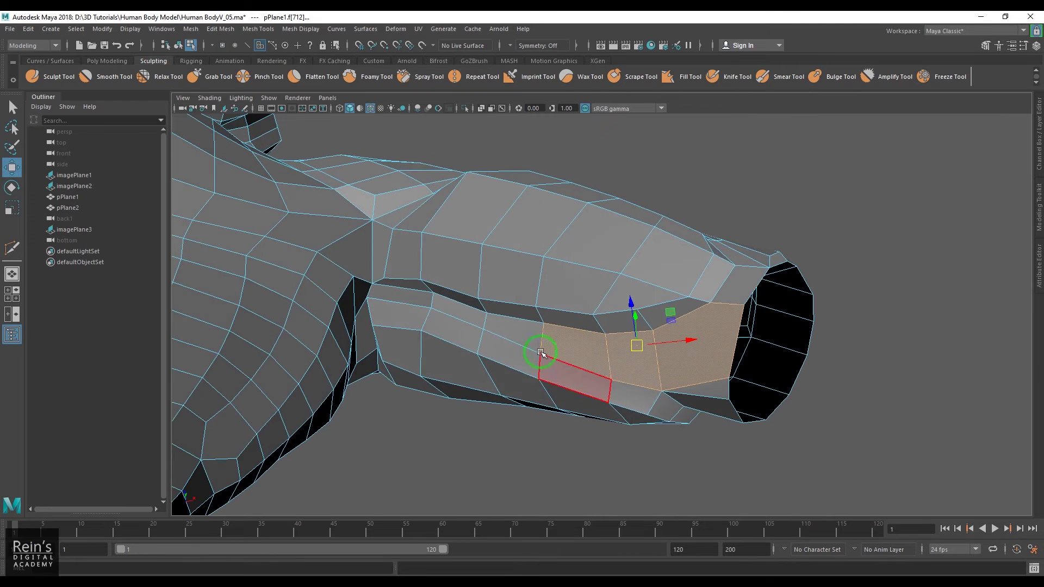
pyautogui.keyDown('alt'); pyautogui.moveTo(632, 359); pyautogui.dragTo(639, 385); pyautogui.keyUp('alt')
pyautogui.hotkey('ctrl', 'e')
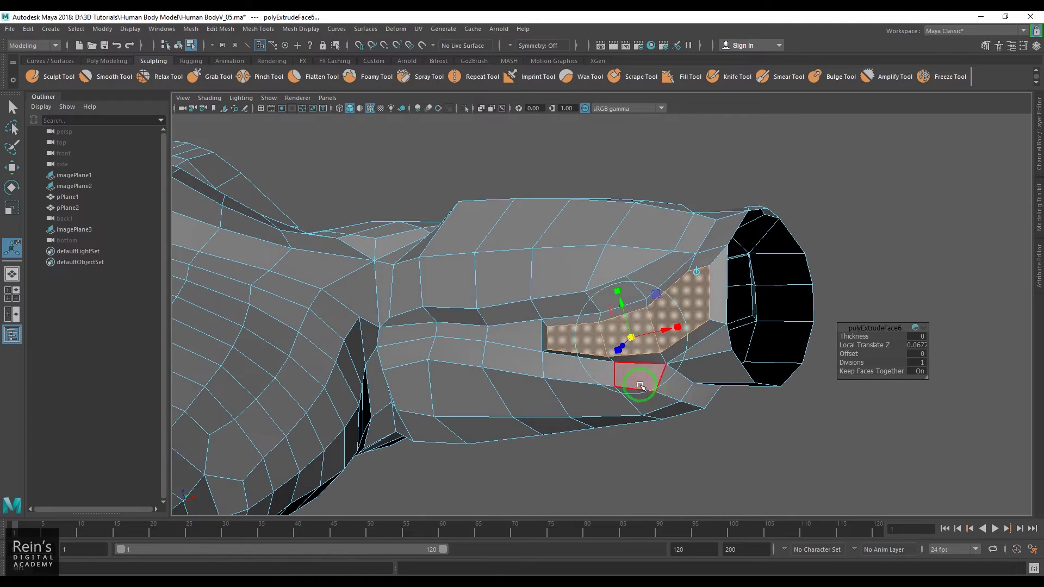
pyautogui.press('w')
pyautogui.press('F8')
# - Cut a lengthwise edge line through the middle of the extruded inner-arm faces to the elbow end
pyautogui.keyDown('alt'); pyautogui.moveTo(656, 321); pyautogui.dragTo(661, 351); pyautogui.keyUp('alt')
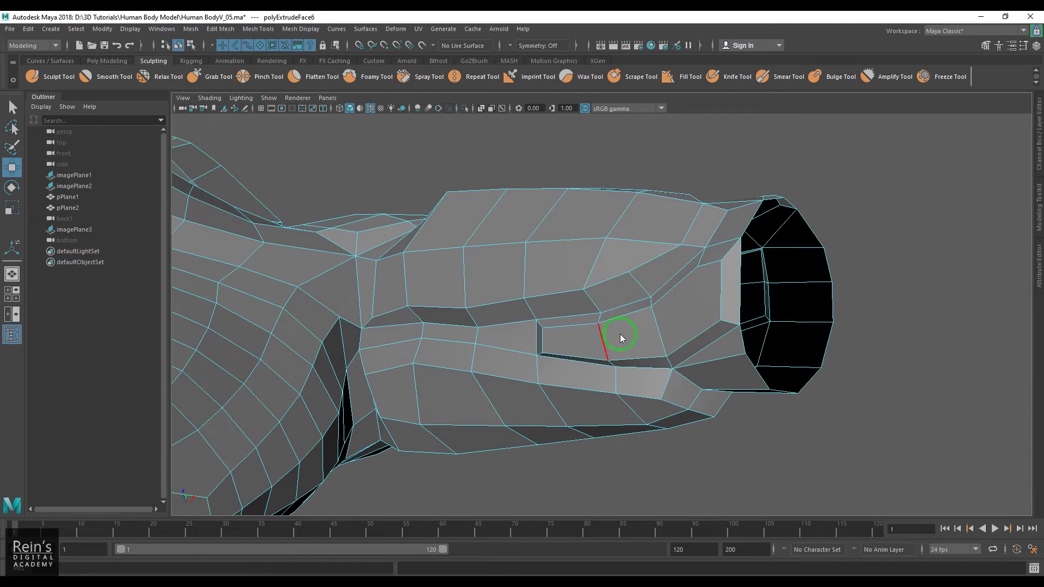
pyautogui.keyDown('shift'); pyautogui.moveTo(677, 273); pyautogui.dragTo(600, 272, button='right'); pyautogui.keyUp('shift')
pyautogui.click(475, 344)
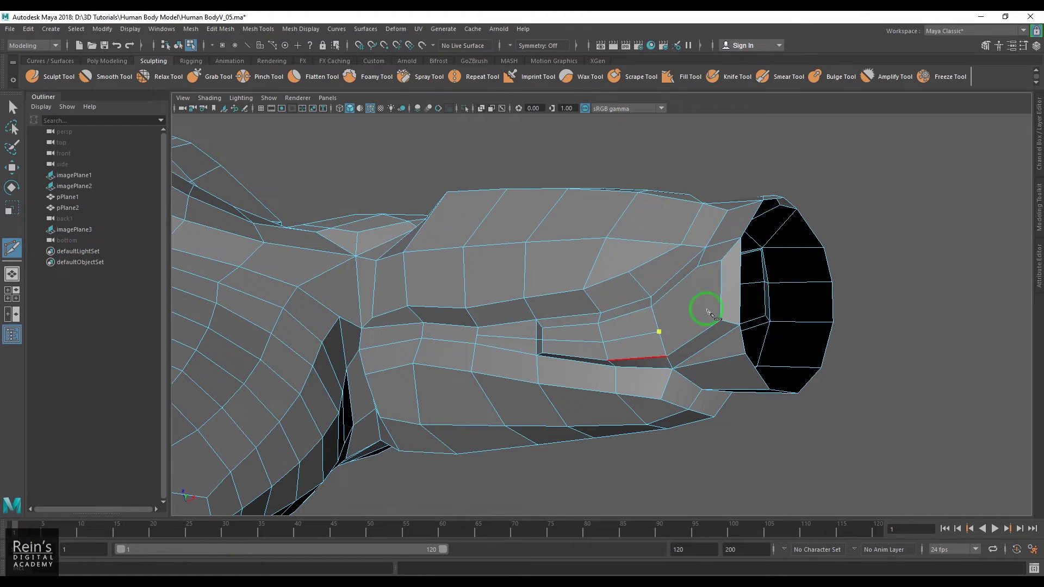
pyautogui.click(729, 261)
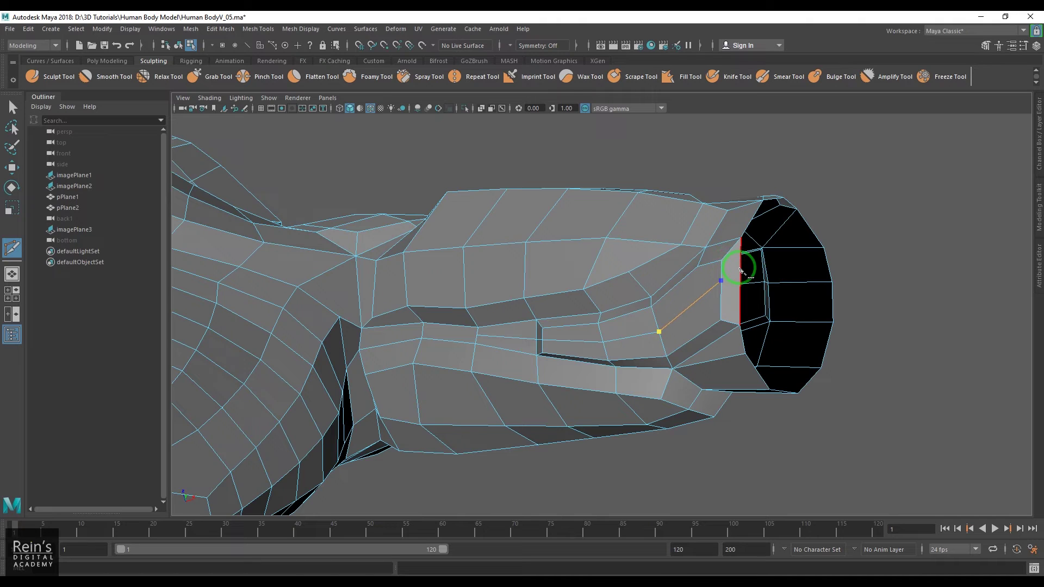
pyautogui.rightClick(717, 320)
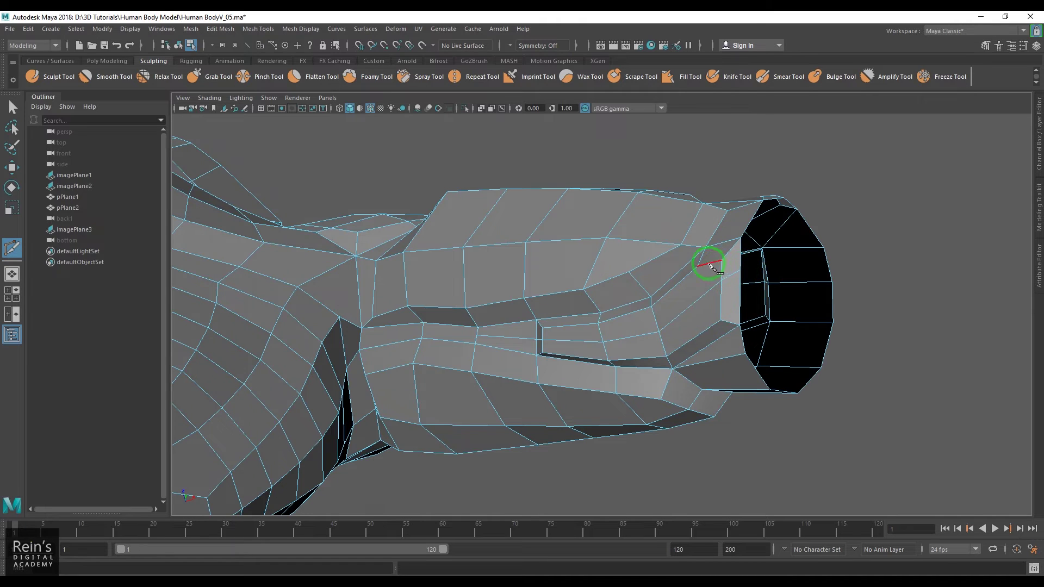
# - Cut a crosswise edge line over the extruded muscle just before its elbow end
pyautogui.click(698, 267)
pyautogui.click(712, 290)
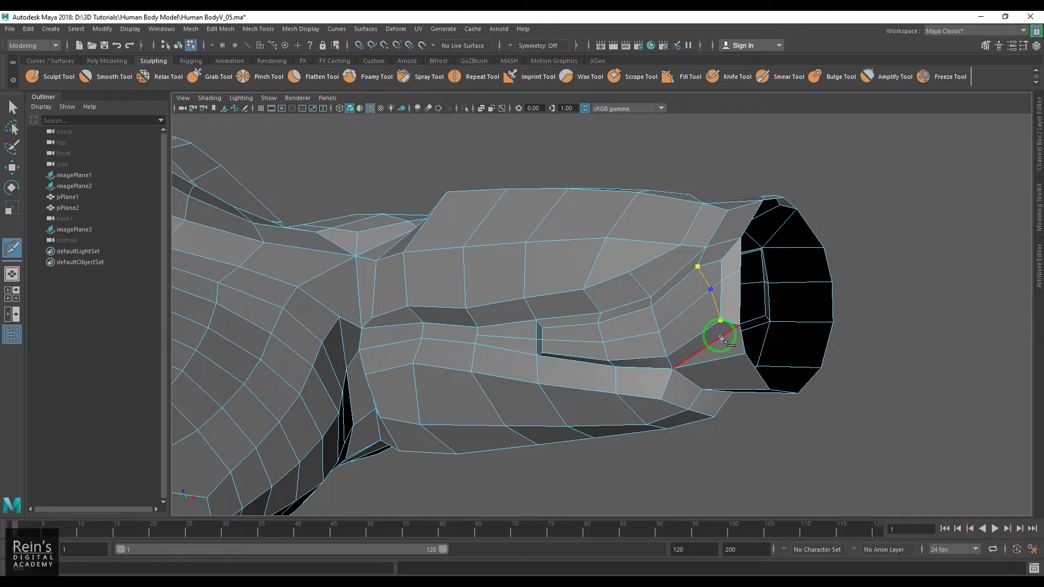
pyautogui.press('Return')
# - Move the lengthwise centre edges of the extruded muscle outward to round its surface
pyautogui.click(563, 341)
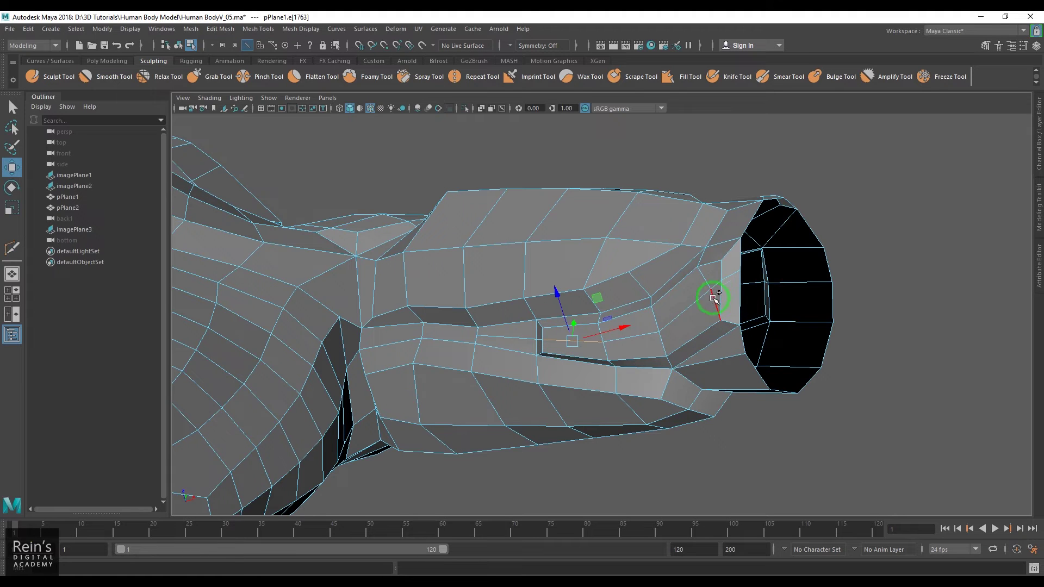
pyautogui.moveTo(683, 349)
pyautogui.keyDown('alt'); pyautogui.mouseDown()
pyautogui.moveTo(610, 380)
pyautogui.moveTo(589, 373)
pyautogui.moveTo(724, 364)
pyautogui.moveTo(706, 372)
pyautogui.mouseUp(); pyautogui.keyUp('alt')
pyautogui.keyDown('shift'); pyautogui.click(586, 387); pyautogui.keyUp('shift')
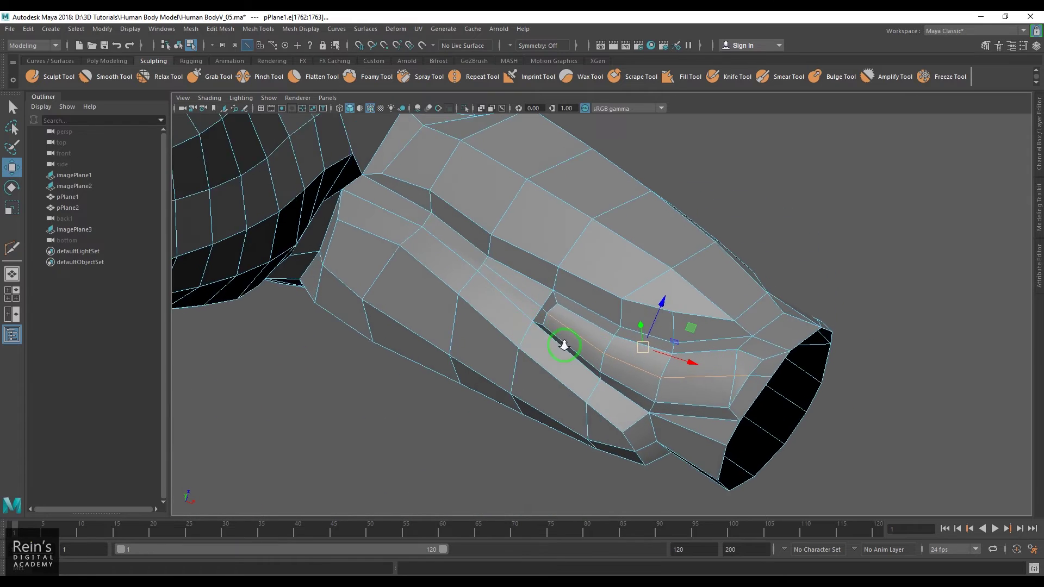
# - Reposition the vertices at the armpit-side tip and elbow end of the extruded muscle to taper it
pyautogui.scroll(2, 561, 346)
pyautogui.moveTo(557, 329)
pyautogui.mouseDown(button='right')
pyautogui.moveTo(536, 300)
pyautogui.moveTo(522, 302)
pyautogui.mouseUp(button='right')
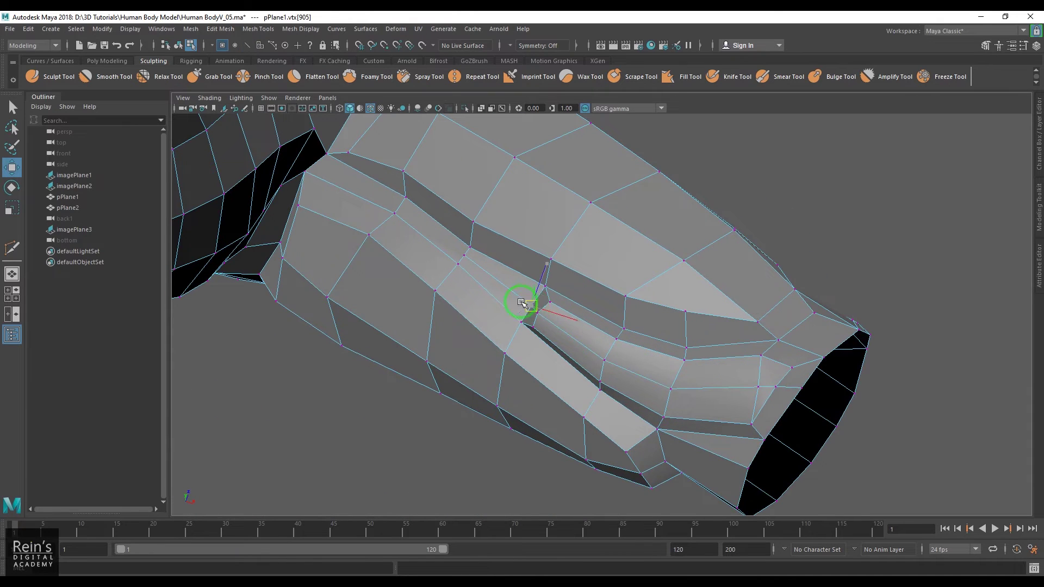
pyautogui.moveTo(521, 302); pyautogui.dragTo(518, 298)
pyautogui.moveTo(769, 385); pyautogui.dragTo(810, 407)
pyautogui.click(800, 399)
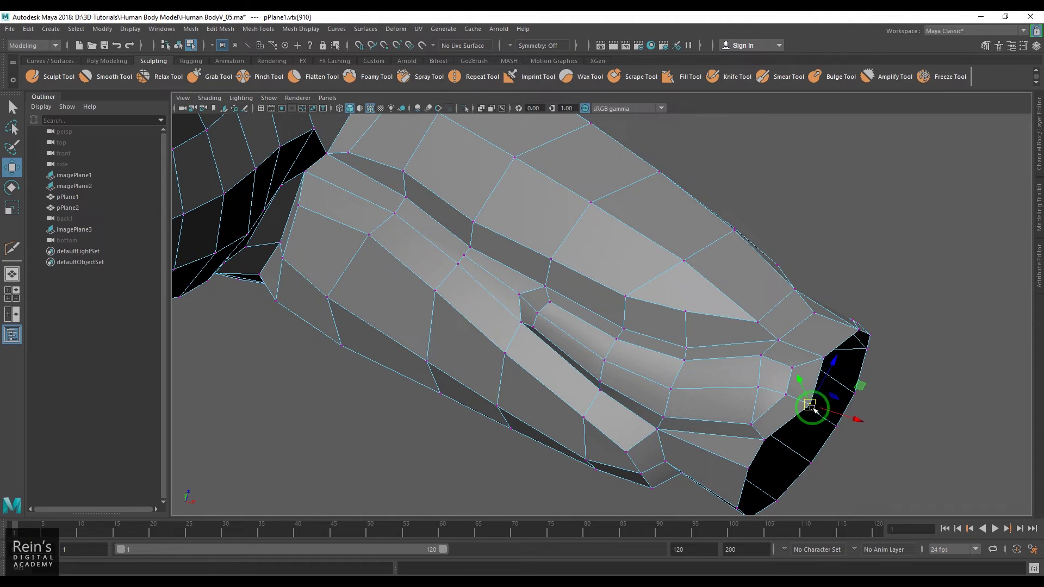
pyautogui.click(822, 365)
pyautogui.press('F8')
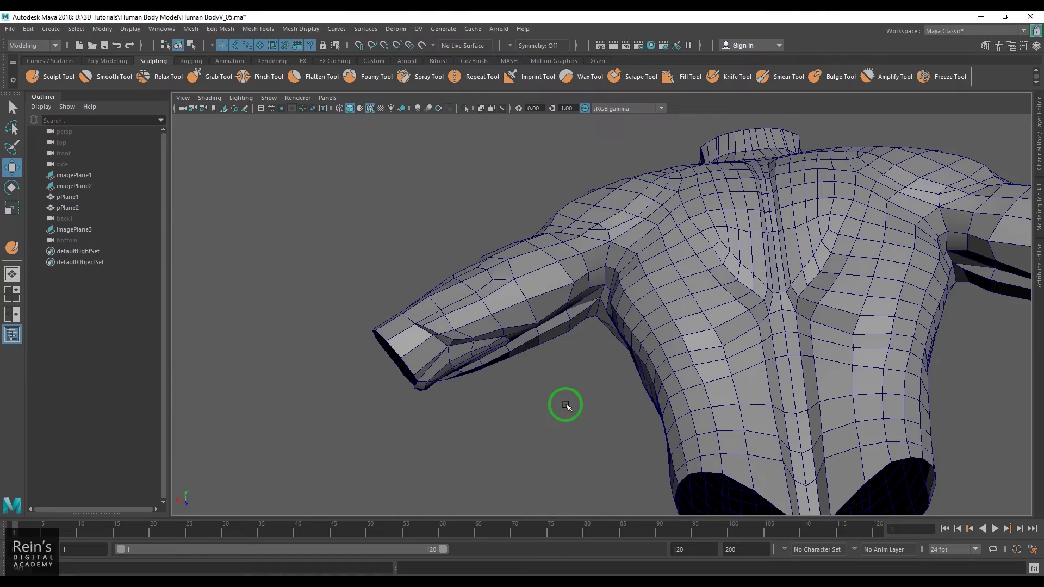
# - Activate the Sculpt Tool on the body mesh and bring it to the upper-arm muscles
pyautogui.keyDown('alt'); pyautogui.moveTo(565, 405); pyautogui.dragTo(608, 300); pyautogui.keyUp('alt')
pyautogui.click(609, 297)
pyautogui.click(34, 76)
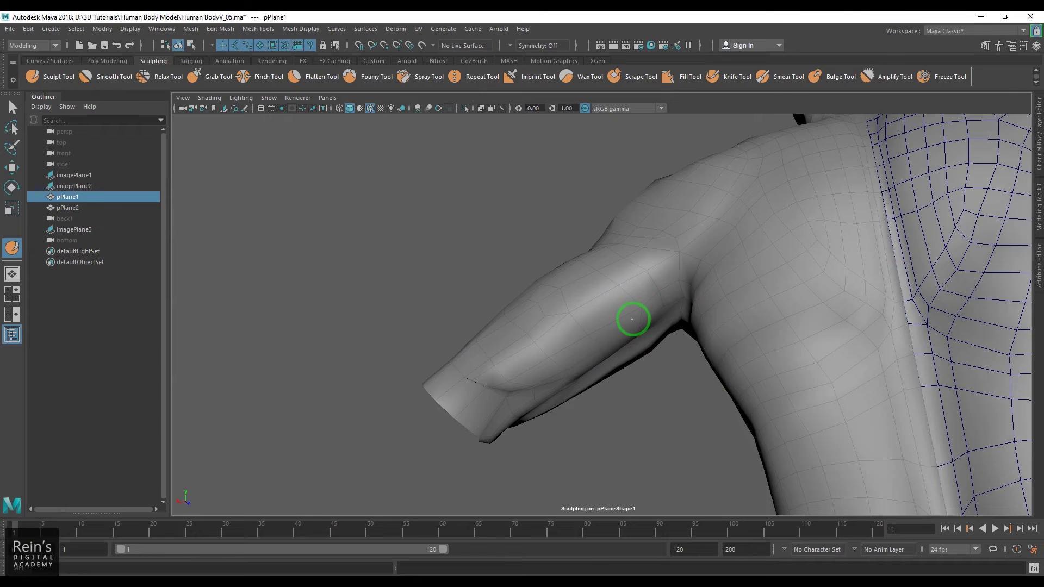
pyautogui.keyDown('alt'); pyautogui.moveTo(654, 343); pyautogui.dragTo(646, 322); pyautogui.keyUp('alt')
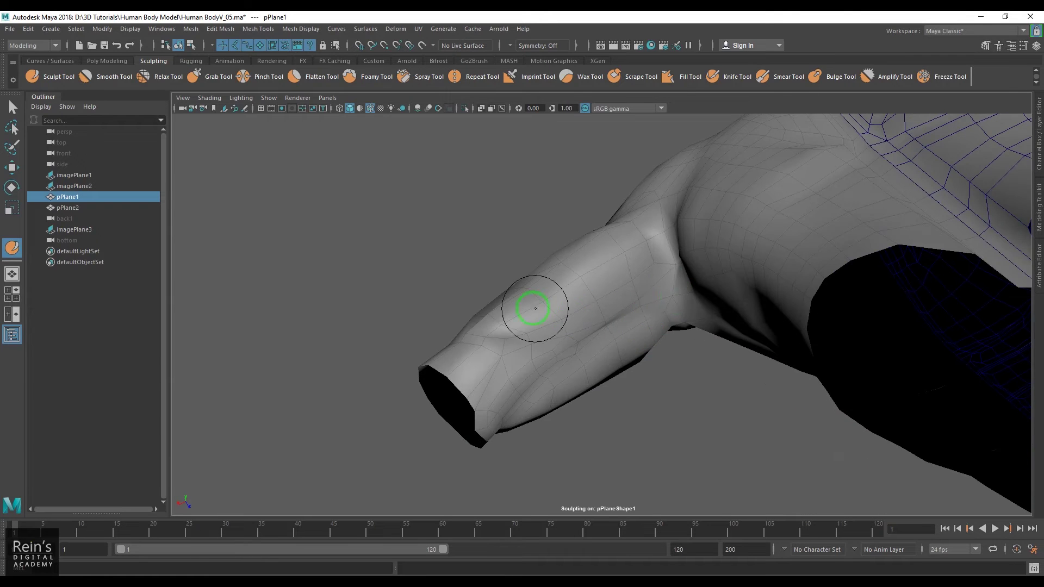
pyautogui.keyDown('alt'); pyautogui.moveTo(533, 305); pyautogui.dragTo(617, 367); pyautogui.keyUp('alt')
# - Display the body mesh with smooth preview and without wireframe to examine the arm from the side and back
pyautogui.press('w')
pyautogui.press('1')
pyautogui.click(511, 424)
pyautogui.keyDown('alt'); pyautogui.moveTo(501, 361); pyautogui.dragTo(629, 337); pyautogui.keyUp('alt')
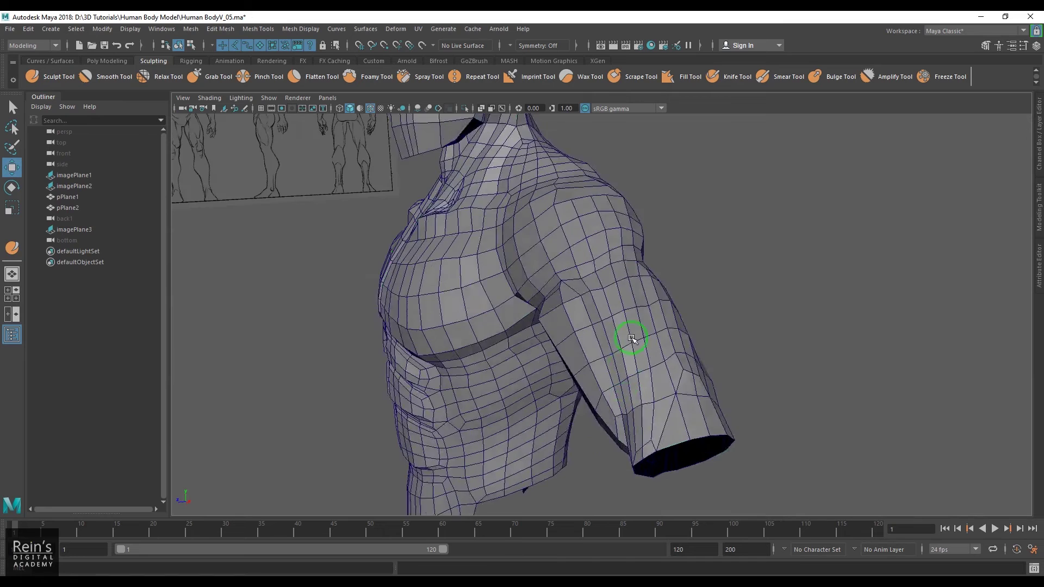
pyautogui.click(632, 324)
pyautogui.press('3')
pyautogui.click(768, 287)
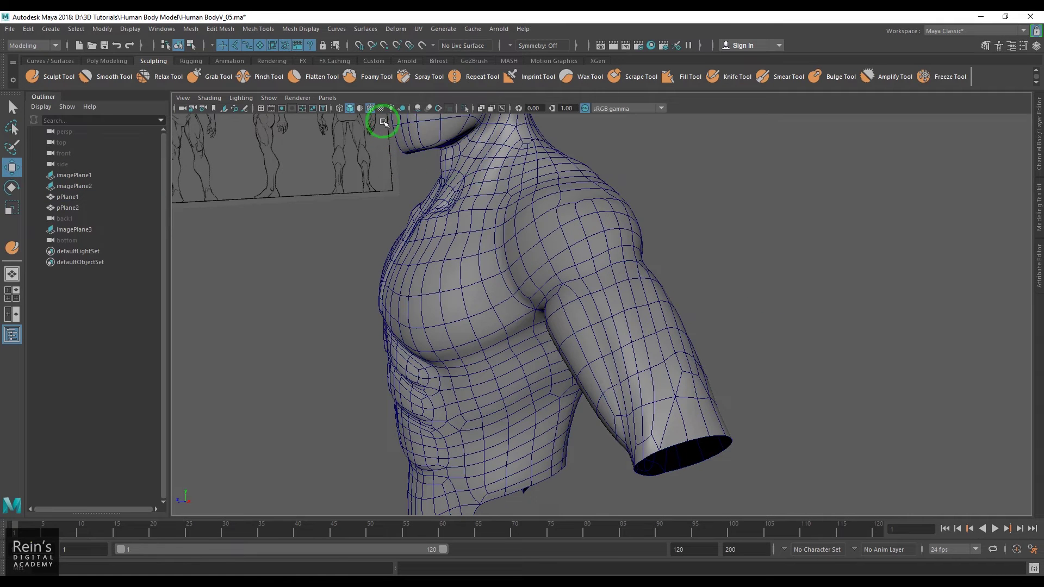
pyautogui.click(370, 108)
pyautogui.moveTo(676, 326)
pyautogui.keyDown('alt'); pyautogui.mouseDown()
pyautogui.moveTo(512, 313)
pyautogui.moveTo(554, 354)
pyautogui.moveTo(668, 385)
pyautogui.moveTo(562, 363)
pyautogui.moveTo(708, 380)
pyautogui.moveTo(583, 373)
pyautogui.moveTo(578, 324)
pyautogui.moveTo(585, 329)
pyautogui.moveTo(566, 326)
pyautogui.mouseUp(); pyautogui.keyUp('alt')
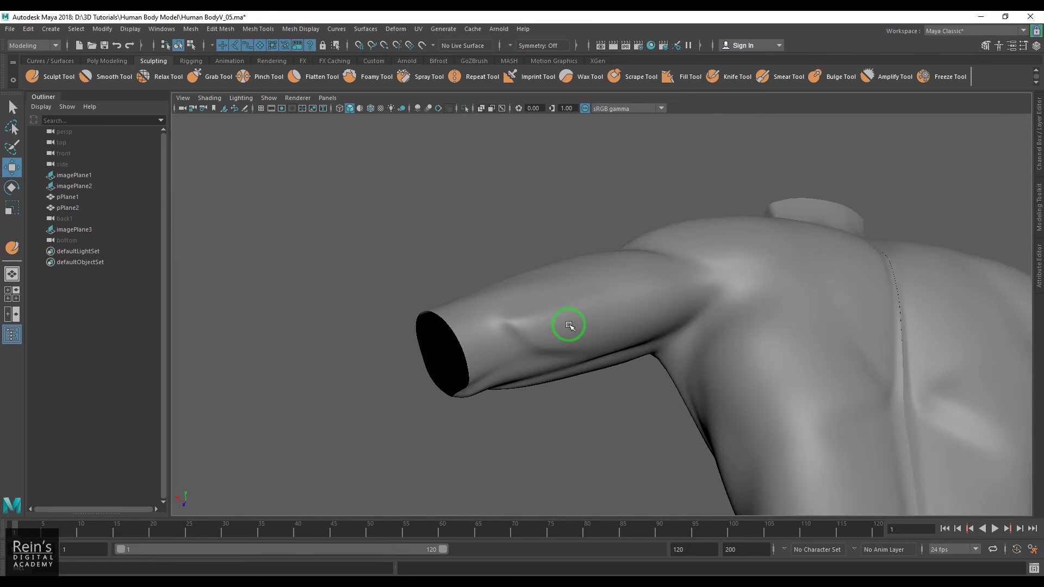
# - Try to smooth the muscle crease near the elbow with the Sculpt Tool, and undo the sculpt stroke
pyautogui.click(577, 319)
pyautogui.click(32, 76)
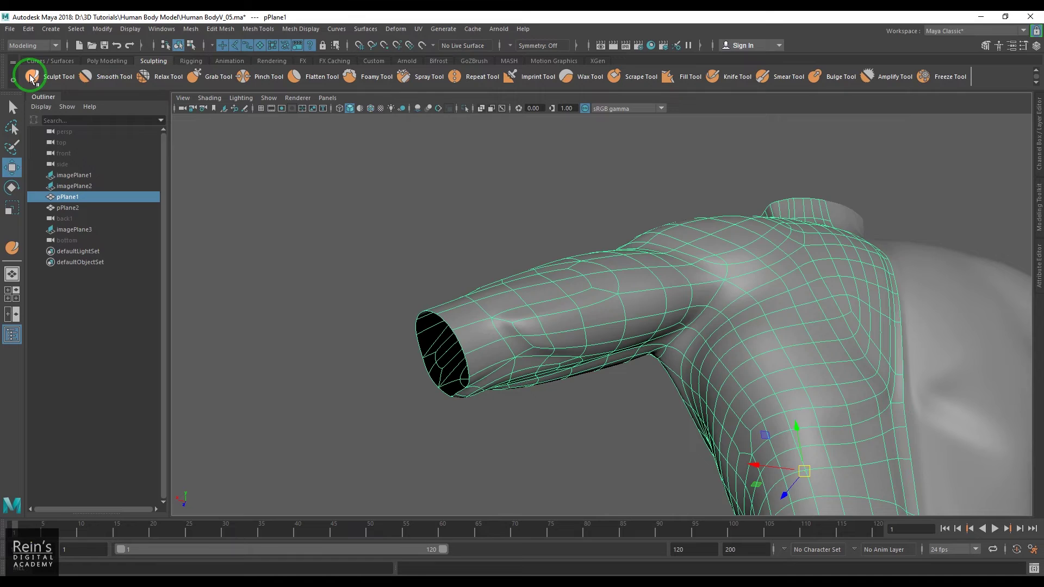
pyautogui.keyDown('shift'); pyautogui.moveTo(523, 335); pyautogui.dragTo(531, 330); pyautogui.keyUp('shift')
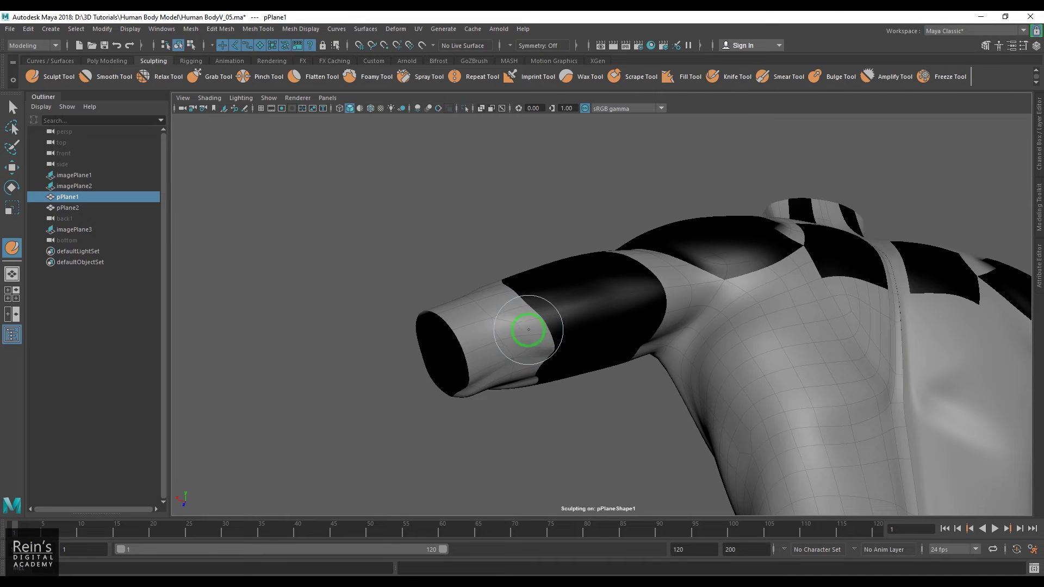
pyautogui.moveTo(587, 301)
pyautogui.keyDown('alt'); pyautogui.mouseDown()
pyautogui.moveTo(609, 351)
pyautogui.moveTo(571, 401)
pyautogui.moveTo(598, 415)
pyautogui.mouseUp(); pyautogui.keyUp('alt')
pyautogui.keyDown('alt'); pyautogui.moveTo(610, 364); pyautogui.dragTo(578, 334); pyautogui.keyUp('alt')
pyautogui.hotkey('ctrl', 'z')
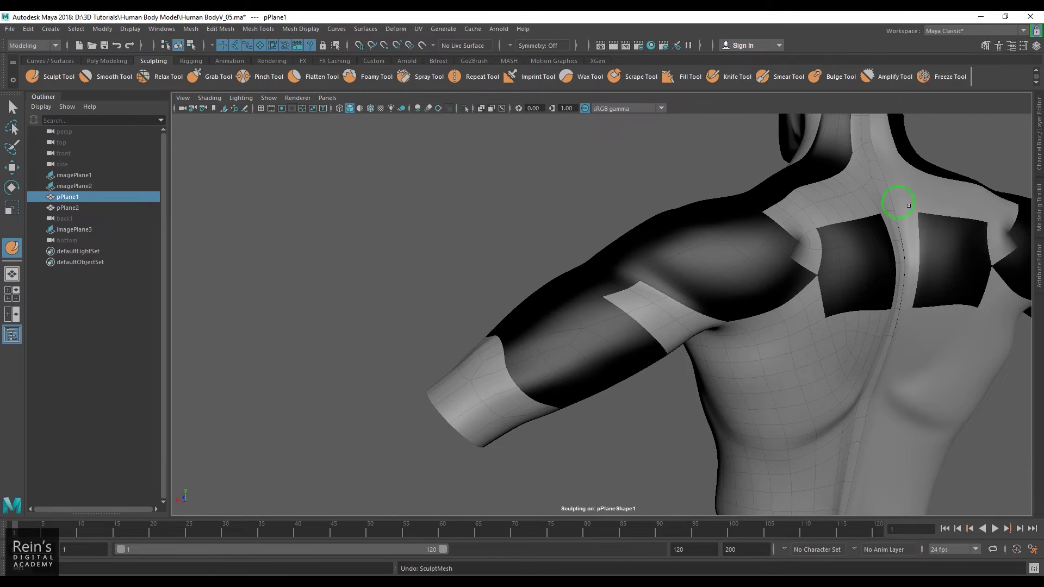
# - Set the Sculpt Tool's brush strength to 0.05
pyautogui.click(1025, 48)
pyautogui.moveTo(234, 188); pyautogui.dragTo(182, 188)
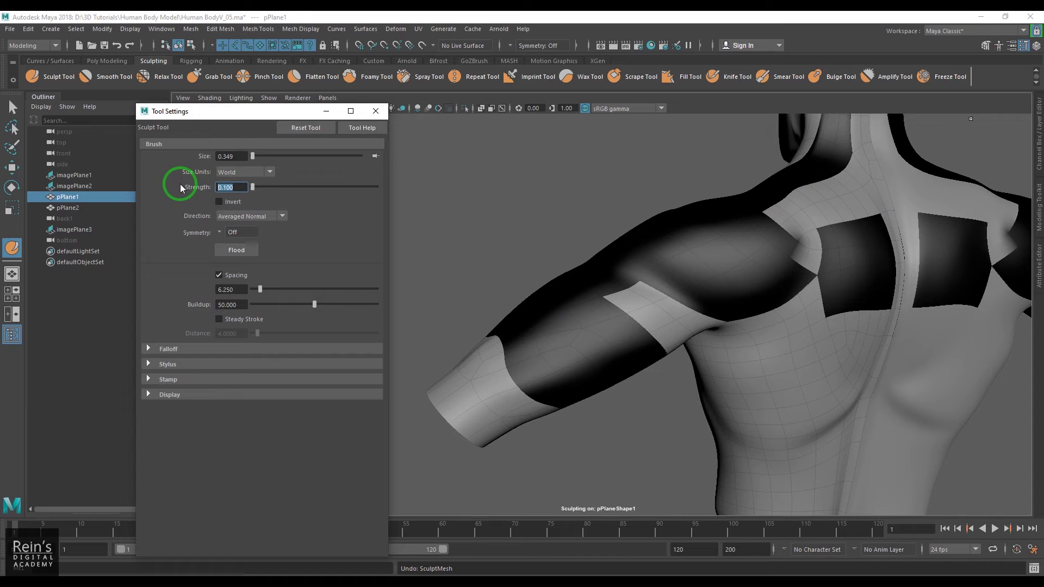
pyautogui.write('0.05')
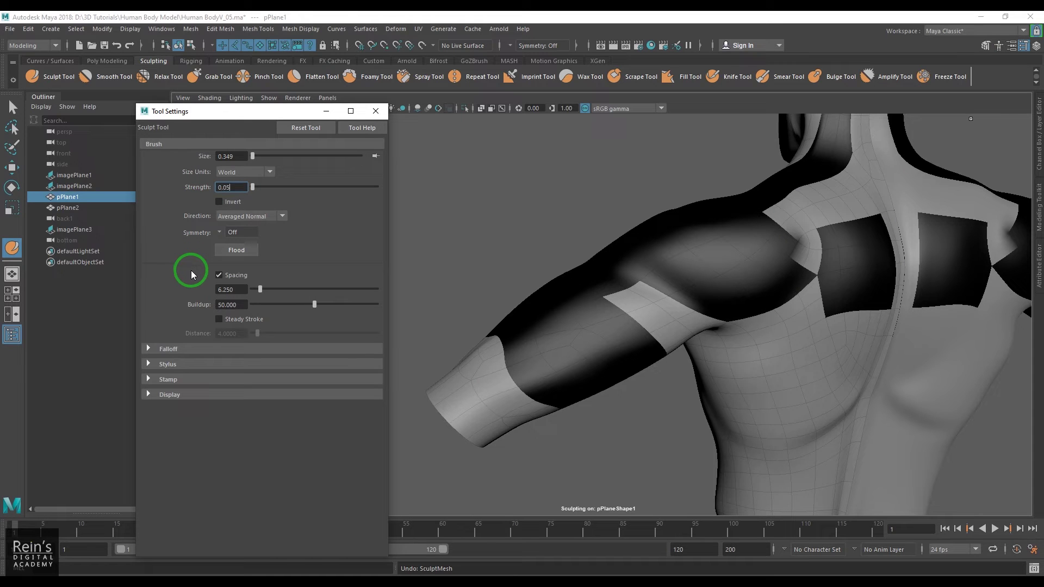
pyautogui.press('Return')
pyautogui.click(375, 111)
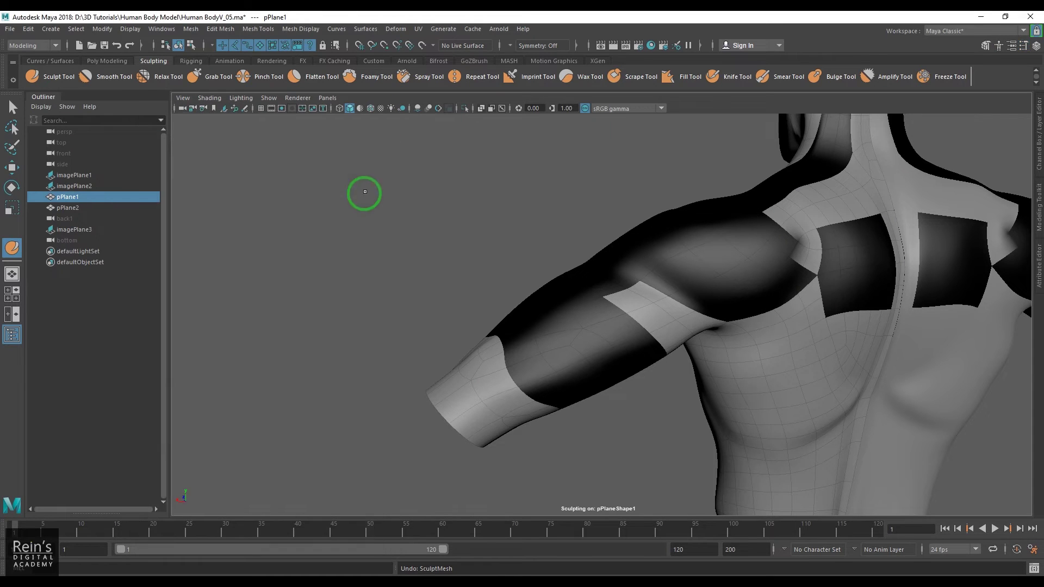
# - Examine the upper-arm muscles and armpit of the body mesh from the back, side, front and underneath
pyautogui.moveTo(610, 345)
pyautogui.keyDown('alt'); pyautogui.mouseDown()
pyautogui.moveTo(649, 352)
pyautogui.moveTo(587, 352)
pyautogui.mouseUp(); pyautogui.keyUp('alt')
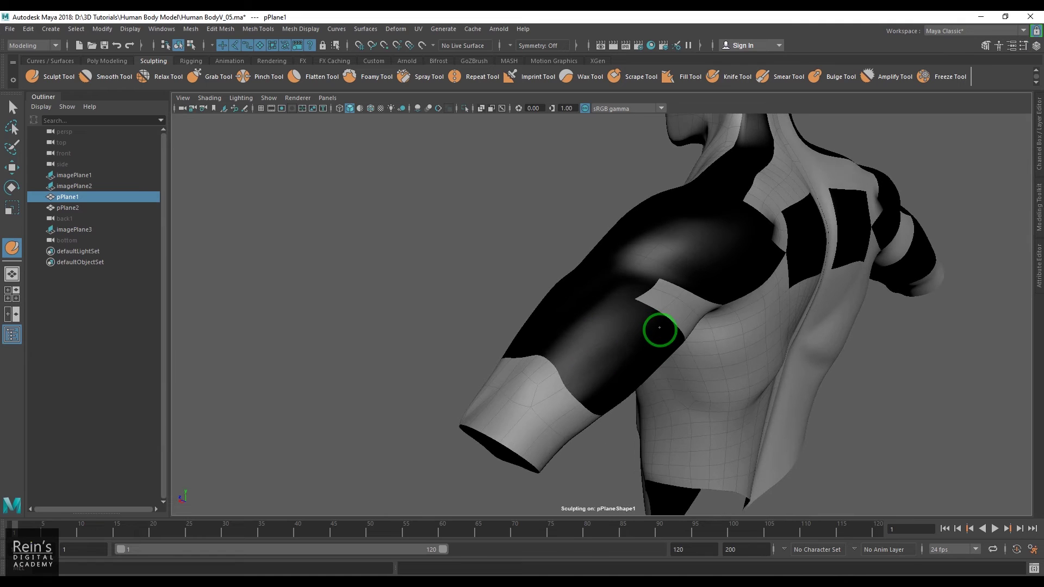
pyautogui.keyDown('alt'); pyautogui.moveTo(668, 329); pyautogui.dragTo(610, 295); pyautogui.keyUp('alt')
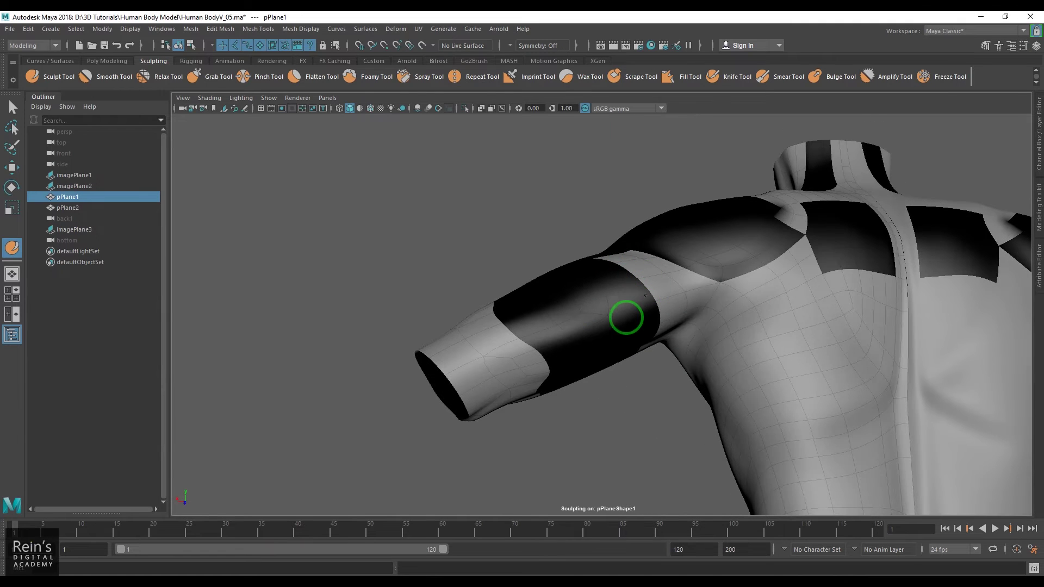
pyautogui.moveTo(566, 361)
pyautogui.keyDown('alt'); pyautogui.mouseDown()
pyautogui.moveTo(629, 309)
pyautogui.moveTo(644, 341)
pyautogui.mouseUp(); pyautogui.keyUp('alt')
pyautogui.moveTo(591, 299)
pyautogui.keyDown('alt'); pyautogui.mouseDown()
pyautogui.moveTo(630, 310)
pyautogui.moveTo(534, 320)
pyautogui.moveTo(627, 349)
pyautogui.moveTo(638, 380)
pyautogui.mouseUp(); pyautogui.keyUp('alt')
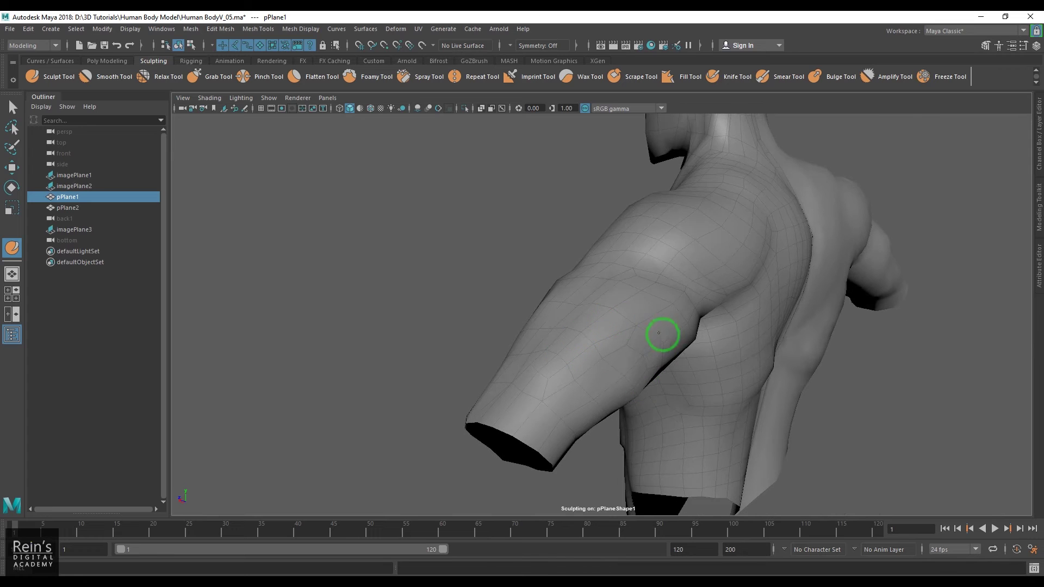
pyautogui.keyDown('alt'); pyautogui.moveTo(659, 332); pyautogui.dragTo(593, 301); pyautogui.keyUp('alt')
pyautogui.keyDown('alt'); pyautogui.moveTo(580, 354); pyautogui.dragTo(545, 356); pyautogui.keyUp('alt')
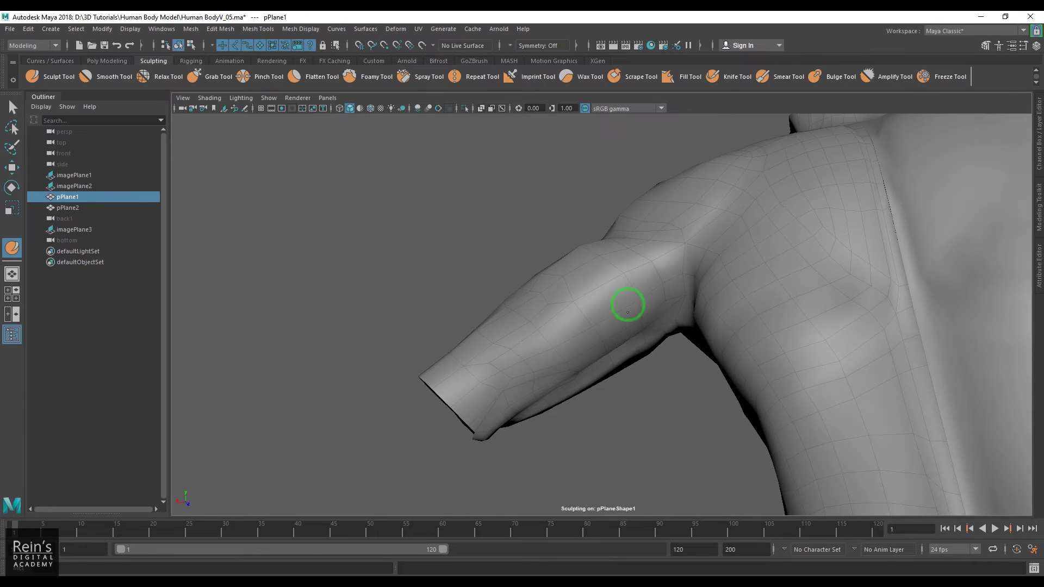
pyautogui.keyDown('alt'); pyautogui.moveTo(652, 326); pyautogui.dragTo(650, 279); pyautogui.keyUp('alt')
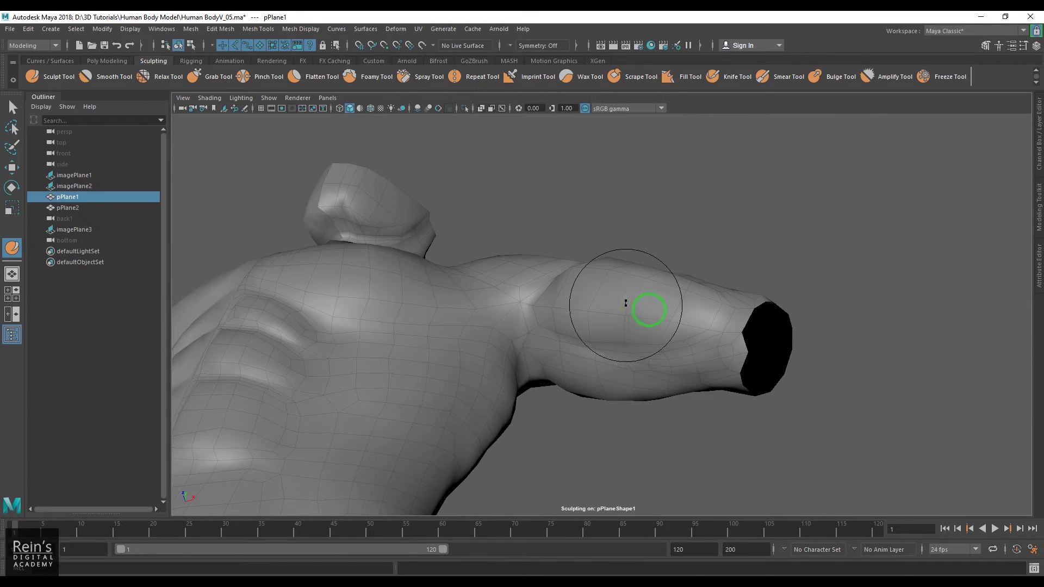
pyautogui.keyDown('alt'); pyautogui.moveTo(679, 313); pyautogui.dragTo(593, 275); pyautogui.keyUp('alt')
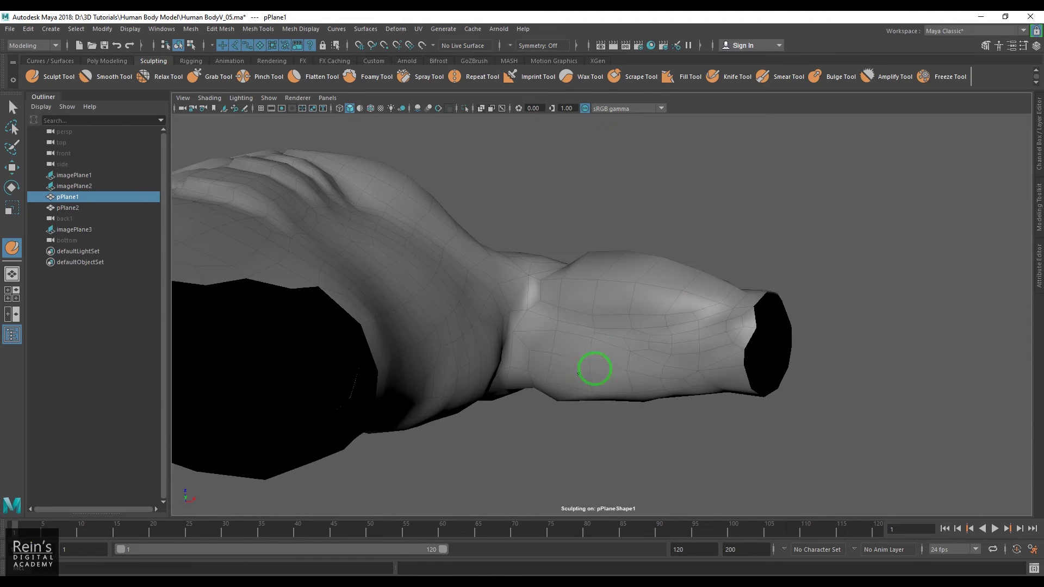
pyautogui.keyDown('alt'); pyautogui.moveTo(567, 378); pyautogui.dragTo(595, 350); pyautogui.keyUp('alt')
pyautogui.moveTo(638, 306)
pyautogui.keyDown('alt'); pyautogui.mouseDown()
pyautogui.moveTo(632, 326)
pyautogui.moveTo(661, 328)
pyautogui.moveTo(627, 345)
pyautogui.moveTo(622, 329)
pyautogui.moveTo(683, 329)
pyautogui.moveTo(637, 307)
pyautogui.moveTo(622, 343)
pyautogui.mouseUp(); pyautogui.keyUp('alt')
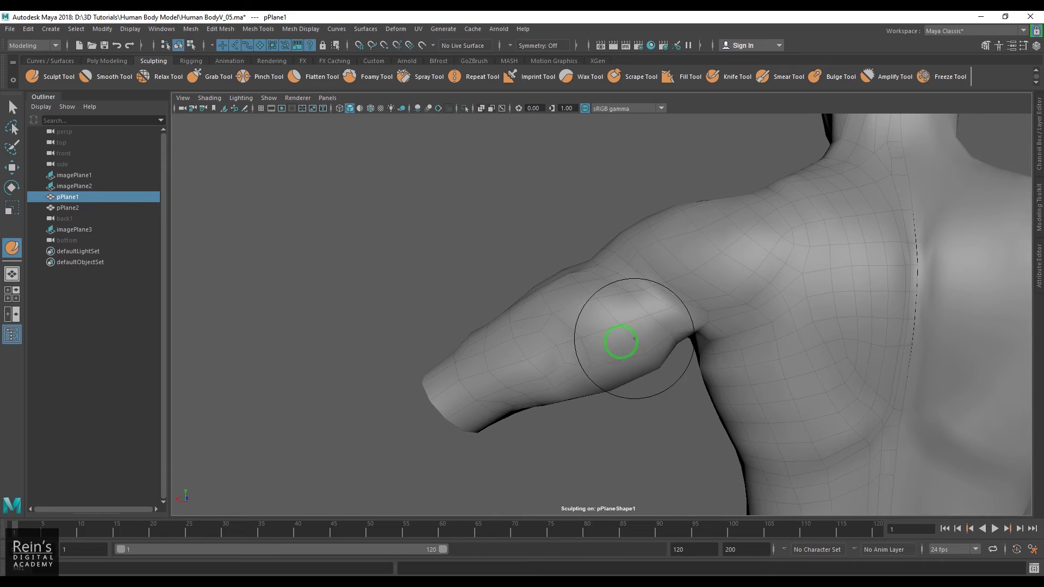
# - Exit the Sculpt Tool, deselect the body mesh and show the smoothed torso in the front view against the reference image
pyautogui.press('w')
pyautogui.click(589, 436)
pyautogui.moveTo(590, 387)
pyautogui.keyDown('alt'); pyautogui.mouseDown()
pyautogui.moveTo(712, 380)
pyautogui.moveTo(641, 350)
pyautogui.mouseUp(); pyautogui.keyUp('alt')
pyautogui.click(641, 351)
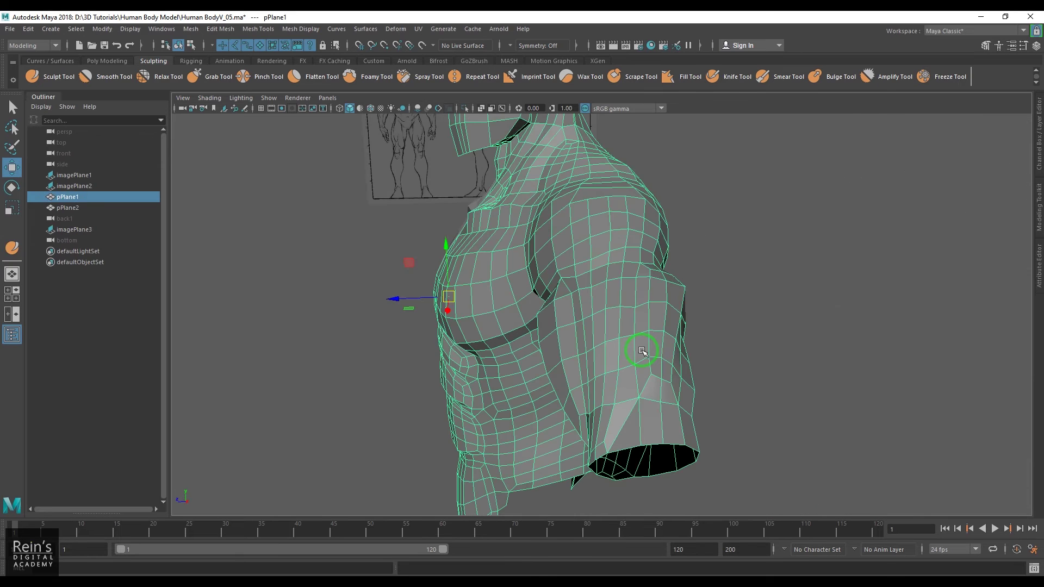
pyautogui.click(804, 308)
pyautogui.keyDown('alt'); pyautogui.moveTo(804, 308); pyautogui.dragTo(646, 338); pyautogui.keyUp('alt')
pyautogui.press('space')
pyautogui.scroll(5, 685, 303)
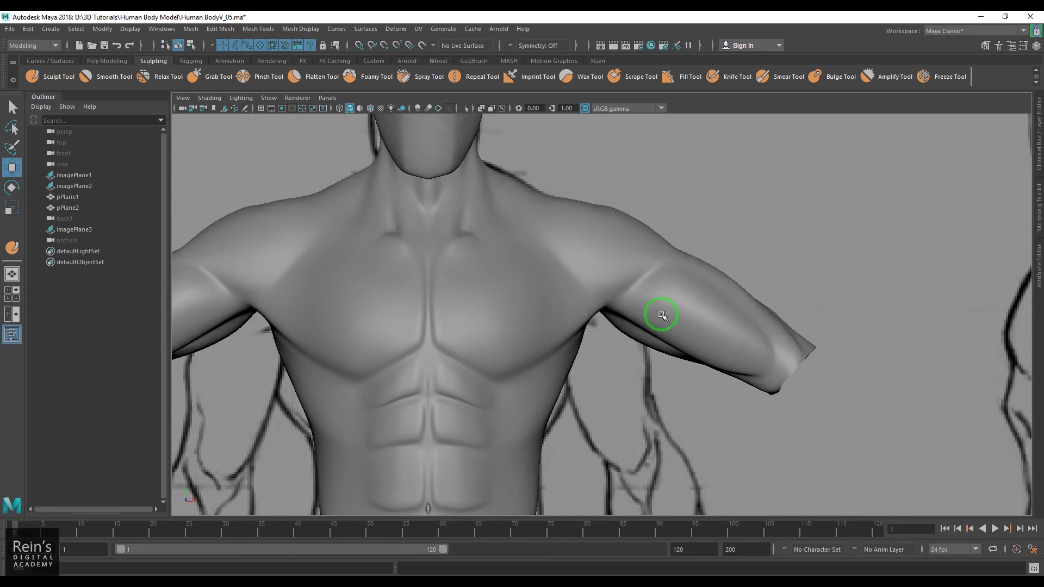
# - Raise the vertices on top of the shoulder slightly in the front view using soft selection
pyautogui.click(641, 228)
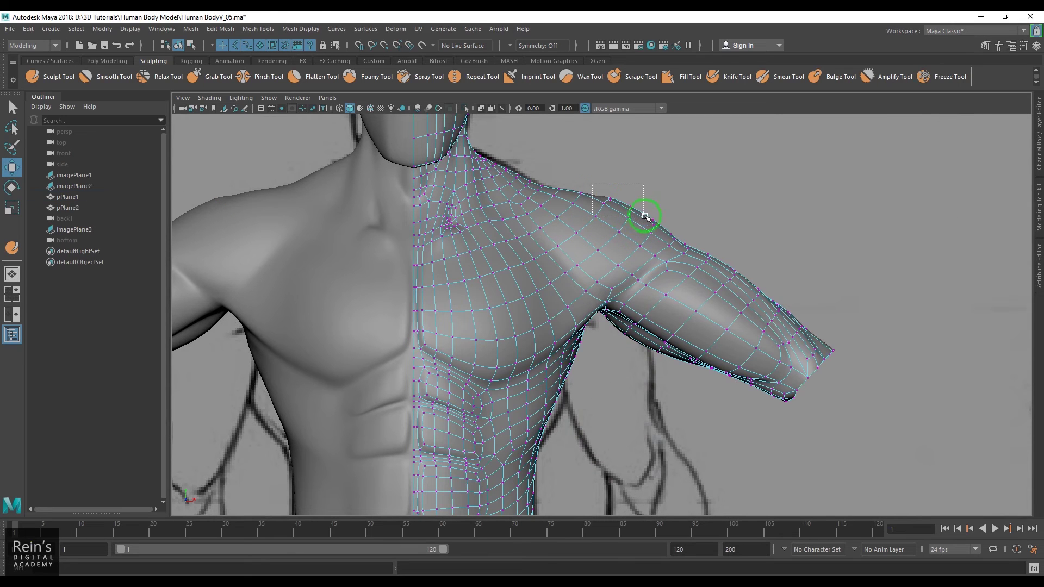
pyautogui.moveTo(645, 216); pyautogui.dragTo(640, 221)
pyautogui.press('b')
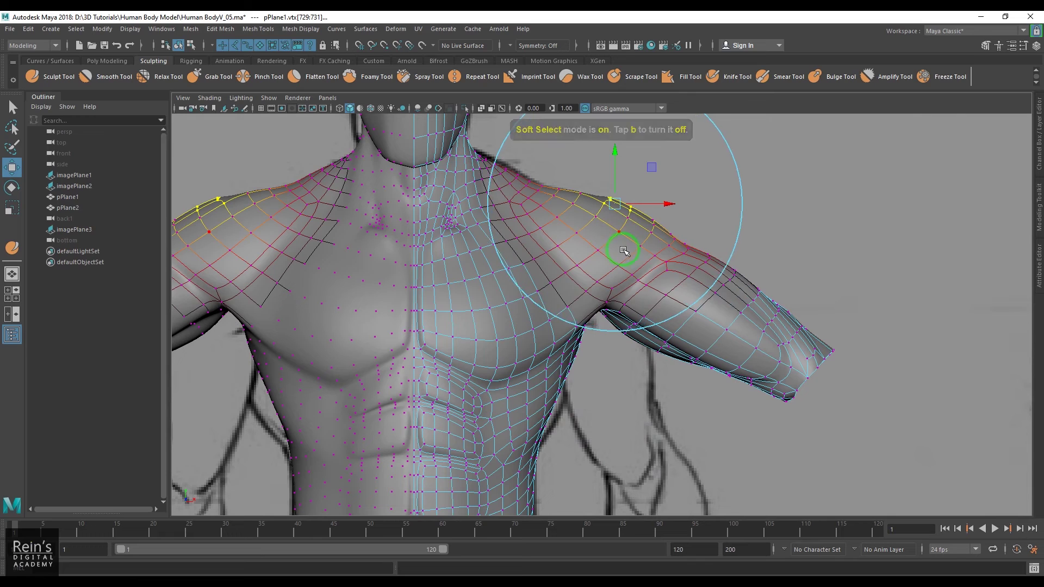
pyautogui.moveTo(616, 204); pyautogui.dragTo(617, 197)
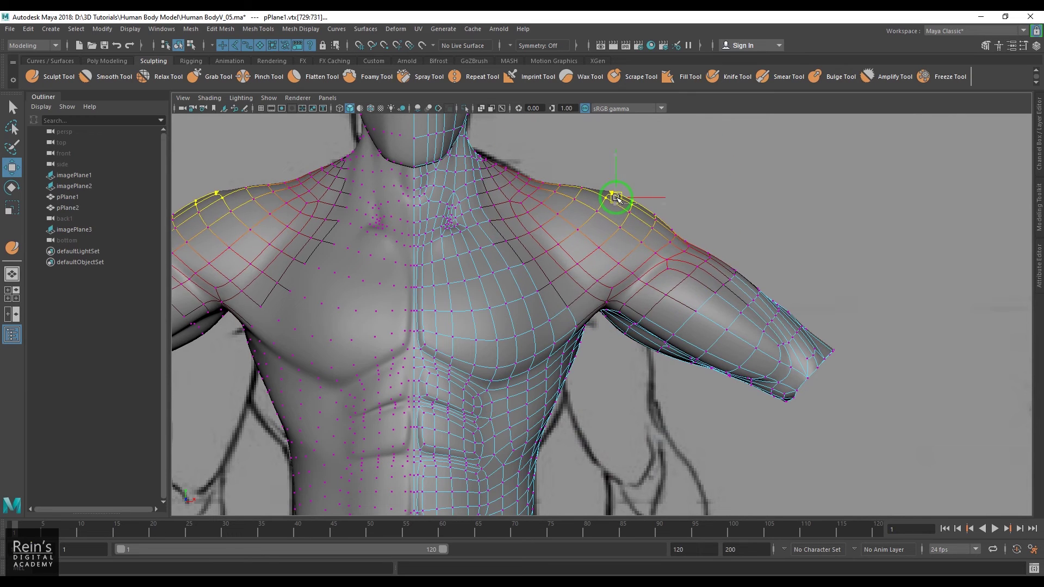
# - Narrow the soft-selection falloff and pull the vertex between the shoulder and outer upper arm inward and down
pyautogui.click(681, 246)
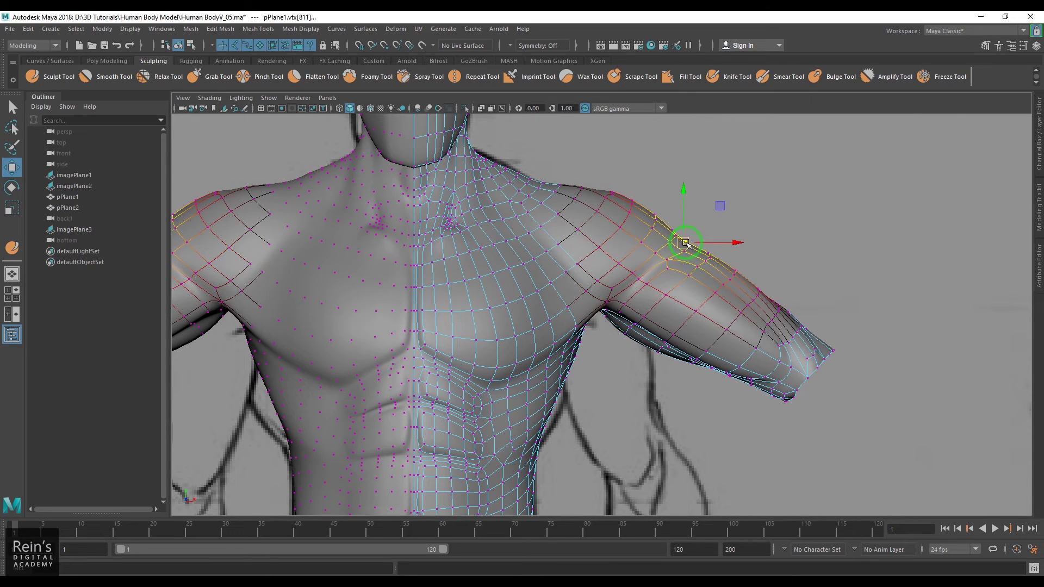
pyautogui.moveTo(714, 275); pyautogui.dragTo(648, 279)
pyautogui.moveTo(685, 247); pyautogui.dragTo(683, 252)
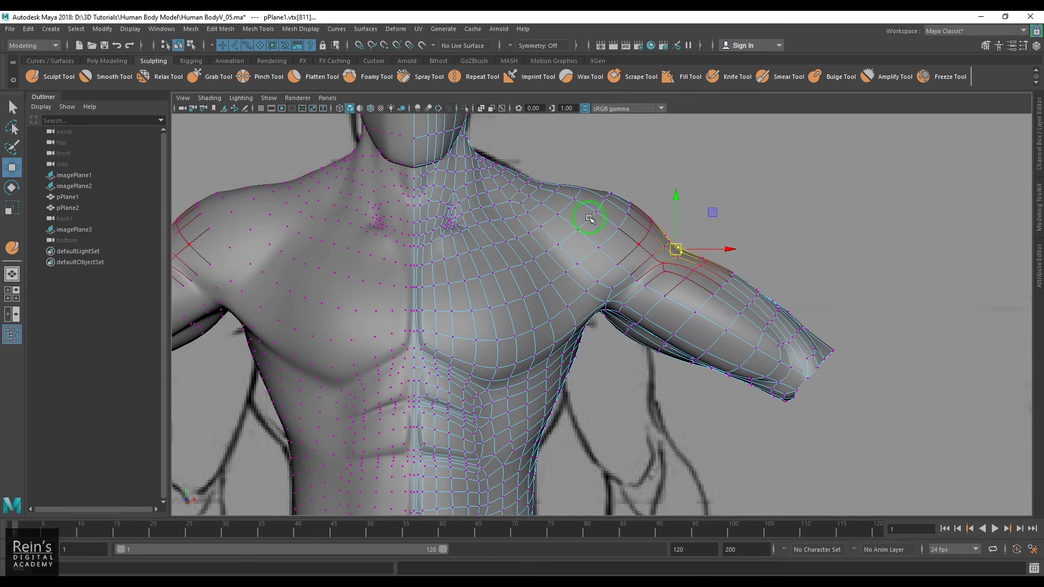
# - Adjust the trapezius, outer upper-arm and underarm vertices with soft selection to refine the front outline
pyautogui.click(591, 180)
pyautogui.click(499, 160)
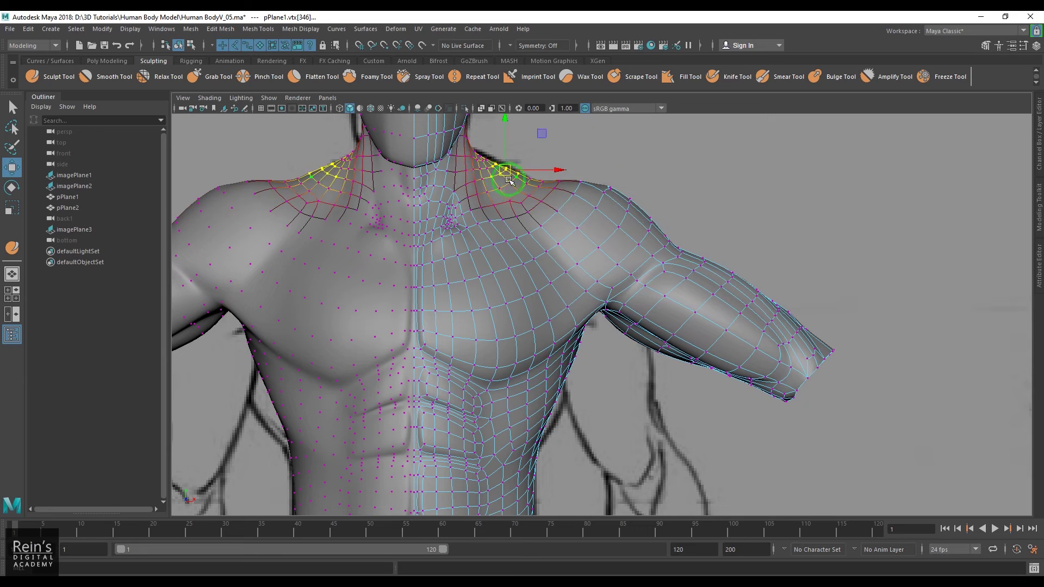
pyautogui.click(739, 285)
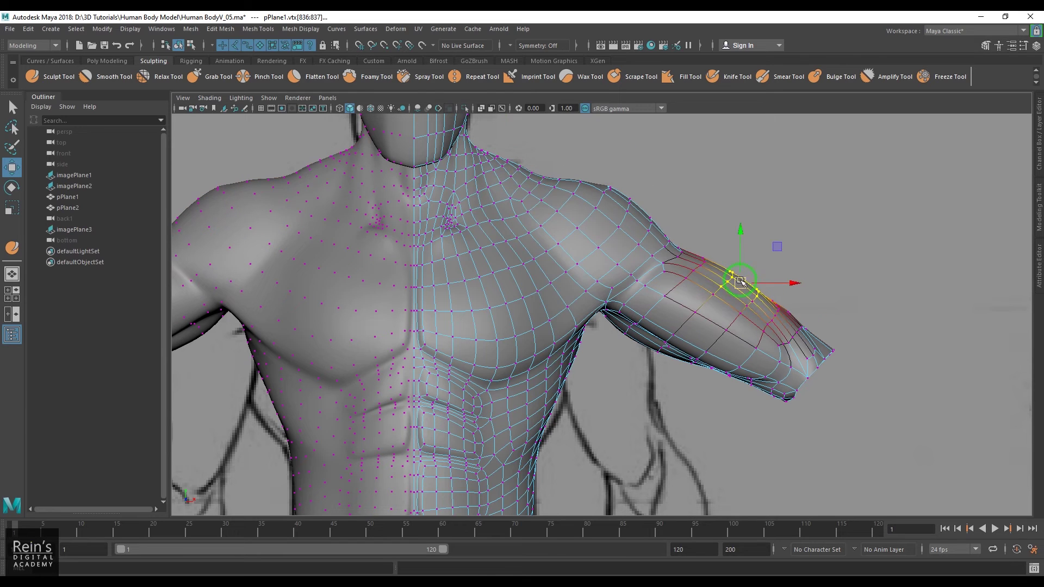
pyautogui.click(662, 348)
pyautogui.moveTo(662, 349); pyautogui.dragTo(663, 353)
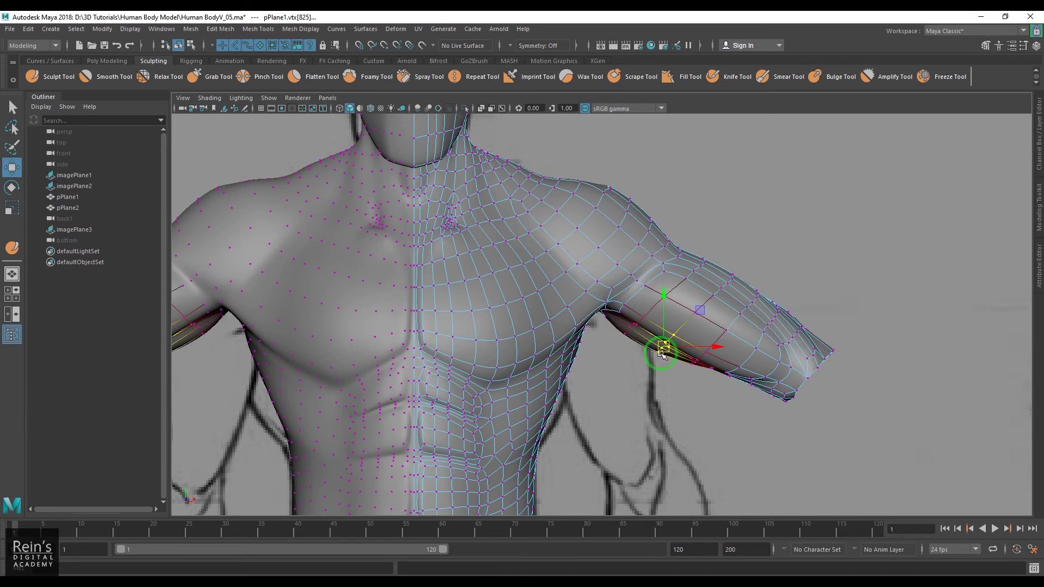
pyautogui.click(795, 287)
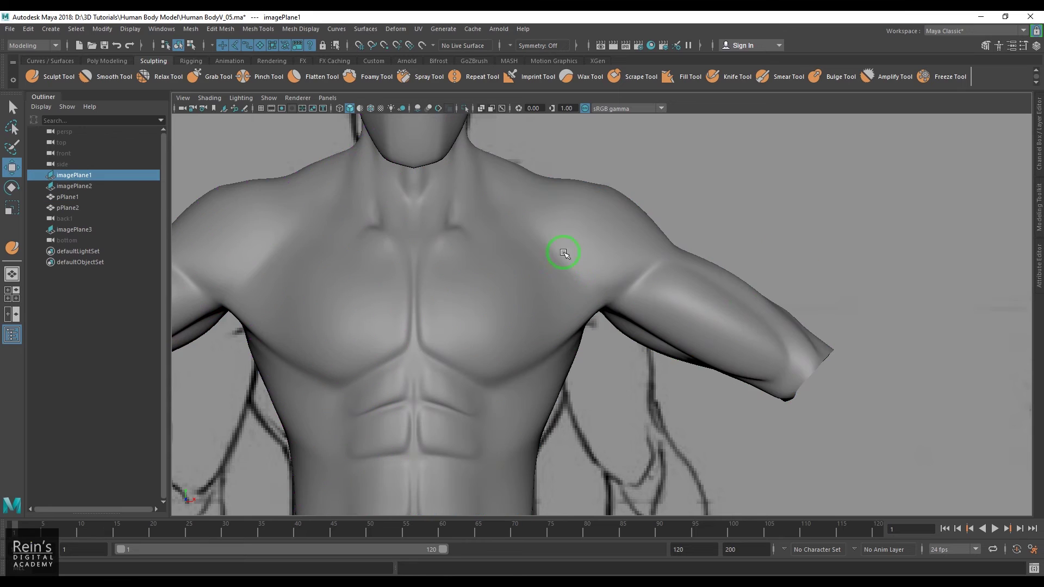
# - Leave vertex editing with nothing selected and show the whole smoothed torso in the perspective view
pyautogui.keyDown('alt'); pyautogui.moveTo(563, 252); pyautogui.dragTo(596, 321, button='middle'); pyautogui.keyUp('alt')
pyautogui.click(615, 281)
pyautogui.moveTo(612, 260); pyautogui.dragTo(586, 255, button='right')
pyautogui.moveTo(586, 236); pyautogui.dragTo(605, 244)
pyautogui.moveTo(583, 333); pyautogui.dragTo(685, 219, button='right')
pyautogui.press('space')
pyautogui.moveTo(616, 320); pyautogui.dragTo(645, 230)
pyautogui.keyDown('alt'); pyautogui.moveTo(677, 310); pyautogui.dragTo(584, 322); pyautogui.keyUp('alt')
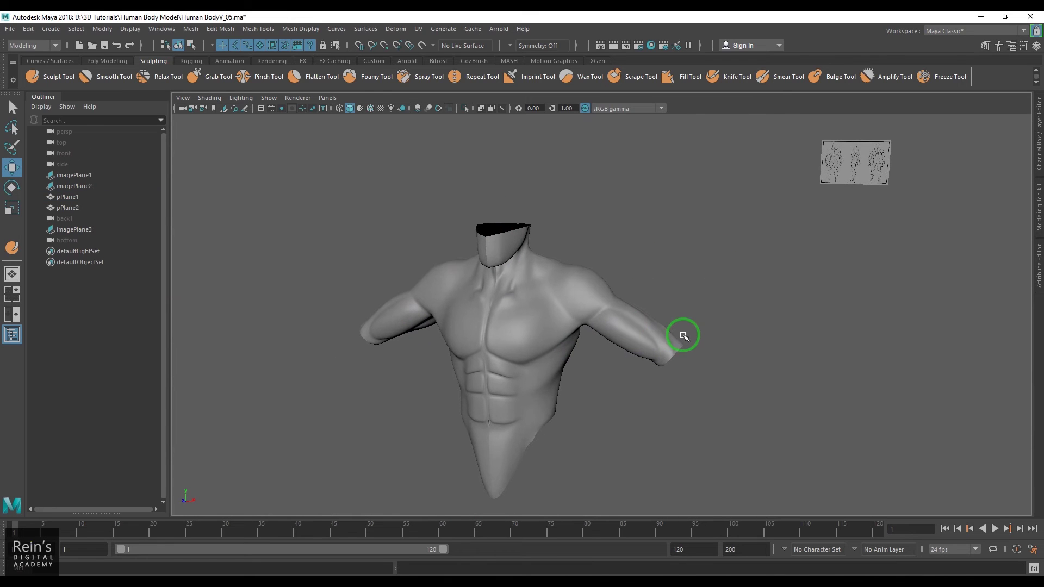
# - Check the torso's silhouette using the all-lights display, and return to shading with default lighting
pyautogui.press('7')
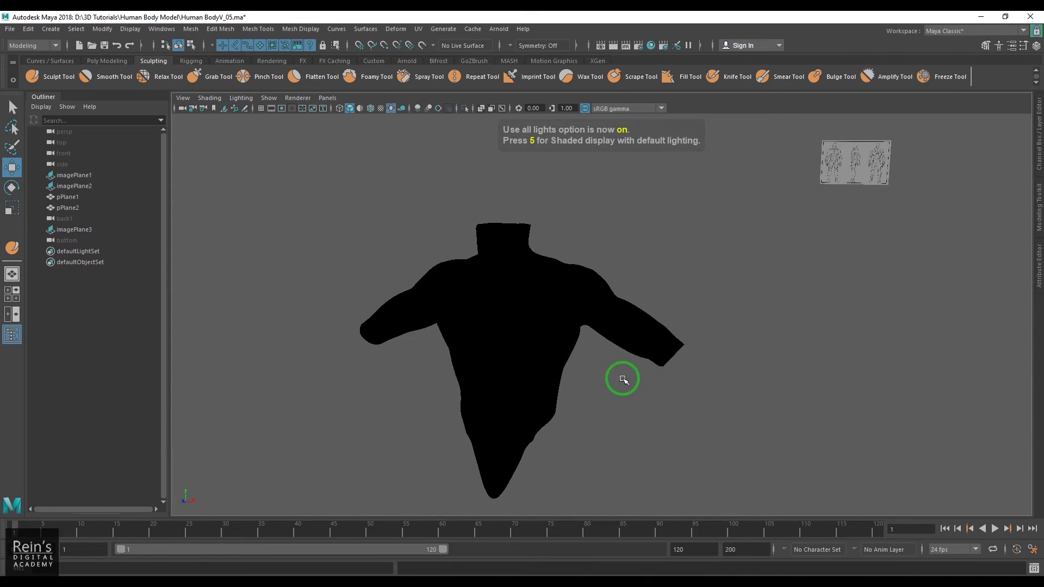
pyautogui.moveTo(622, 377)
pyautogui.keyDown('alt'); pyautogui.mouseDown()
pyautogui.moveTo(601, 378)
pyautogui.moveTo(633, 361)
pyautogui.mouseUp(); pyautogui.keyUp('alt')
pyautogui.keyDown('alt'); pyautogui.moveTo(452, 354); pyautogui.dragTo(627, 369); pyautogui.keyUp('alt')
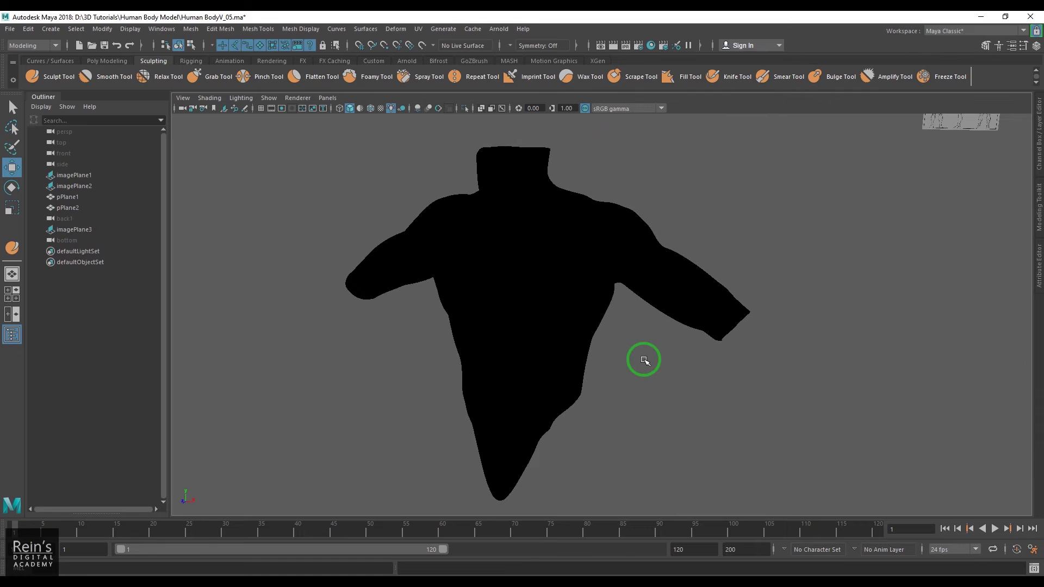
pyautogui.press('5')
pyautogui.press('7')
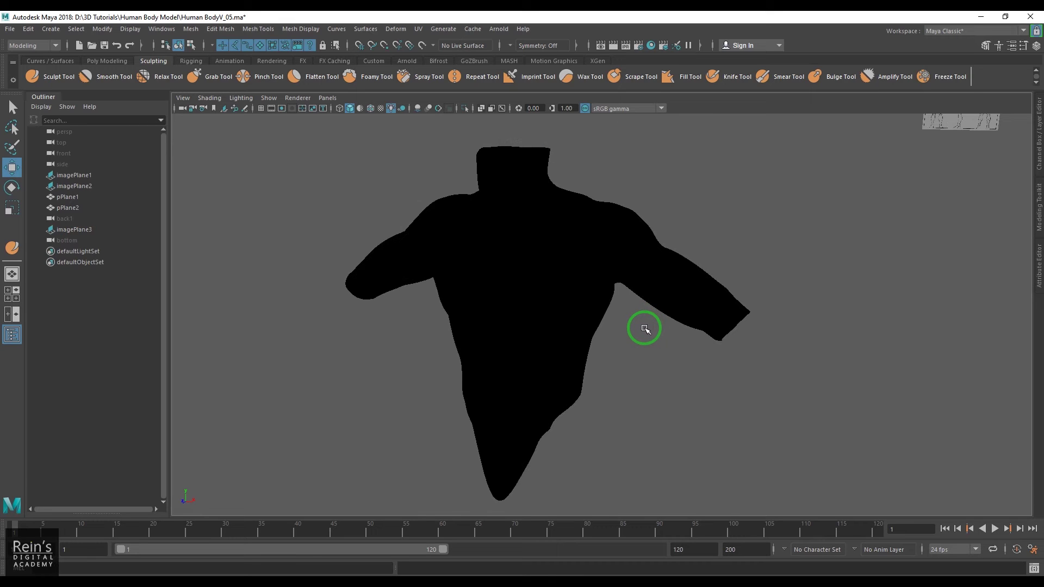
pyautogui.press('5')
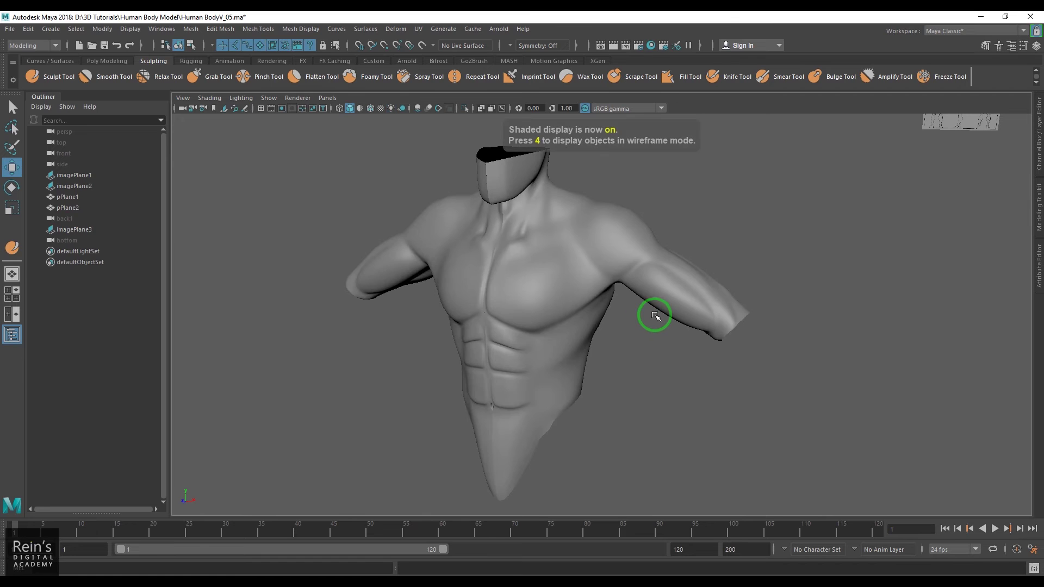
# - Examine the smoothed arm and shoulder from the front, underneath and behind, and the unsmoothed body mesh from the side
pyautogui.moveTo(639, 368)
pyautogui.keyDown('alt'); pyautogui.mouseDown()
pyautogui.moveTo(664, 358)
pyautogui.moveTo(566, 368)
pyautogui.moveTo(497, 413)
pyautogui.moveTo(407, 354)
pyautogui.moveTo(499, 326)
pyautogui.moveTo(562, 340)
pyautogui.moveTo(484, 324)
pyautogui.moveTo(595, 261)
pyautogui.moveTo(549, 354)
pyautogui.moveTo(736, 346)
pyautogui.moveTo(774, 326)
pyautogui.moveTo(731, 348)
pyautogui.mouseUp(); pyautogui.keyUp('alt')
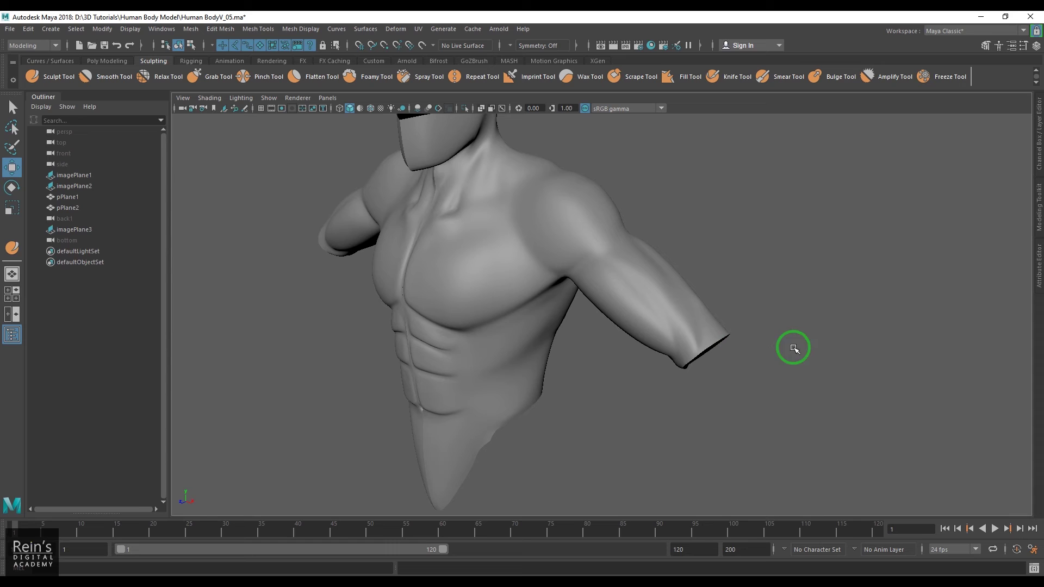
pyautogui.keyDown('alt'); pyautogui.moveTo(669, 349); pyautogui.dragTo(717, 356); pyautogui.keyUp('alt')
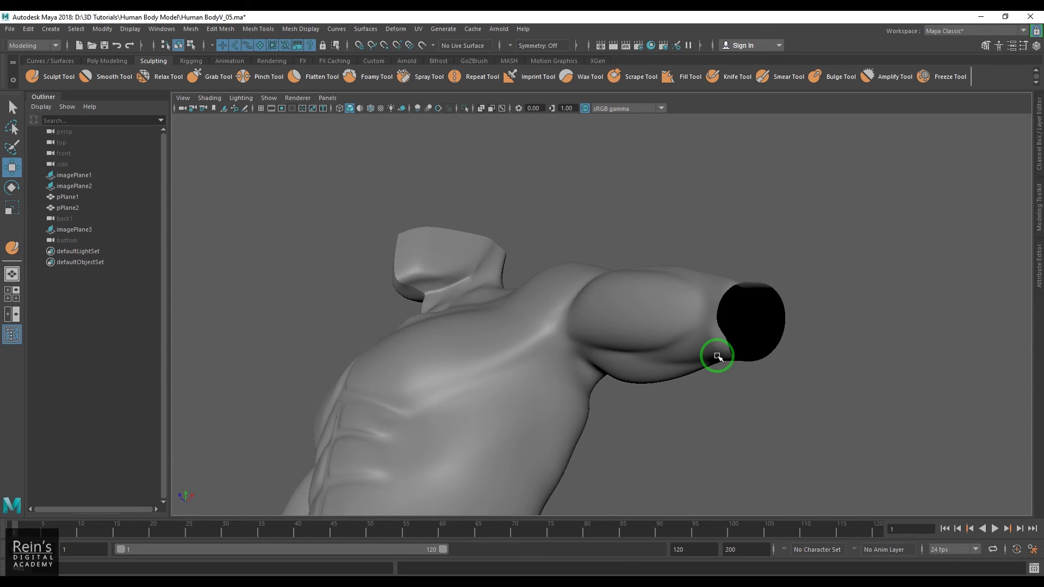
pyautogui.keyDown('alt'); pyautogui.moveTo(717, 357); pyautogui.dragTo(584, 248); pyautogui.keyUp('alt')
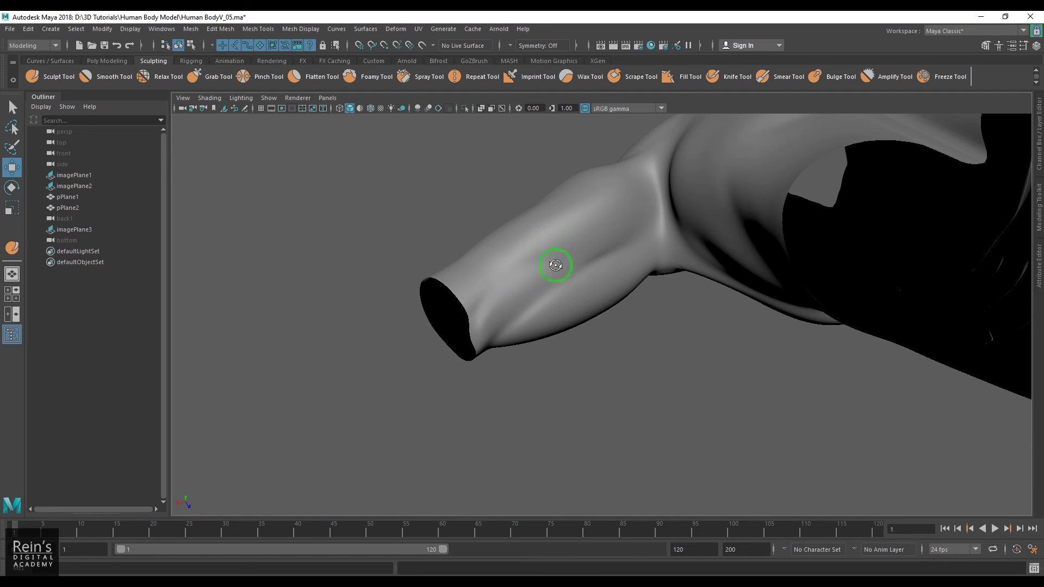
pyautogui.keyDown('alt'); pyautogui.moveTo(555, 265); pyautogui.dragTo(650, 296); pyautogui.keyUp('alt')
pyautogui.keyDown('alt'); pyautogui.moveTo(613, 339); pyautogui.dragTo(685, 292); pyautogui.keyUp('alt')
pyautogui.click(618, 288)
pyautogui.keyDown('alt'); pyautogui.moveTo(624, 249); pyautogui.dragTo(672, 214); pyautogui.keyUp('alt')
pyautogui.keyDown('alt'); pyautogui.moveTo(658, 279); pyautogui.dragTo(606, 255); pyautogui.keyUp('alt')
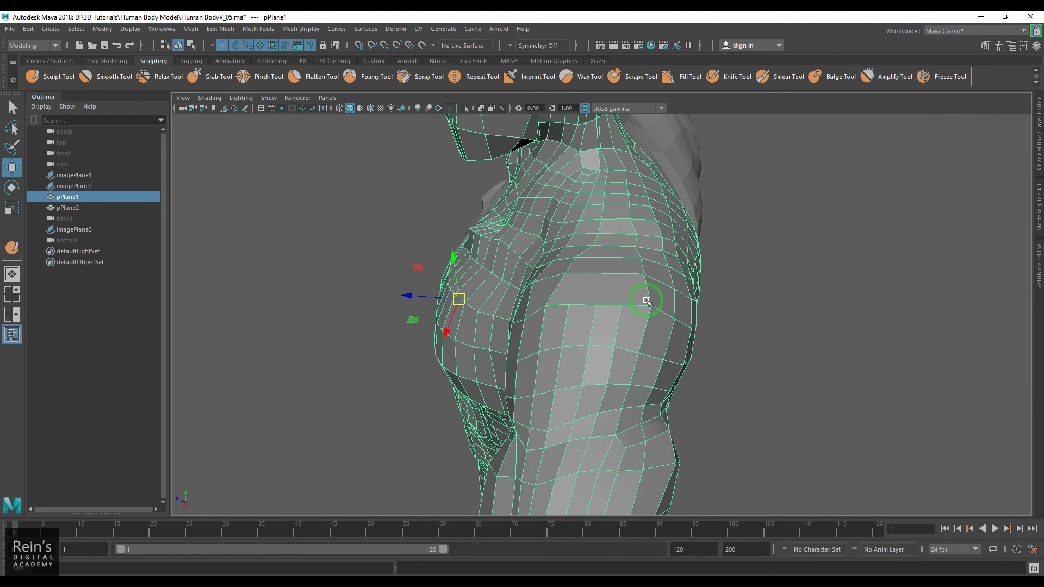
pyautogui.keyDown('alt'); pyautogui.moveTo(599, 335); pyautogui.dragTo(650, 316); pyautogui.keyUp('alt')
pyautogui.click(716, 323)
# - Assign a tan Blinn material to both body halves and display them with smooth preview
pyautogui.moveTo(641, 310); pyautogui.dragTo(673, 342)
pyautogui.moveTo(613, 237); pyautogui.dragTo(673, 536, button='right')
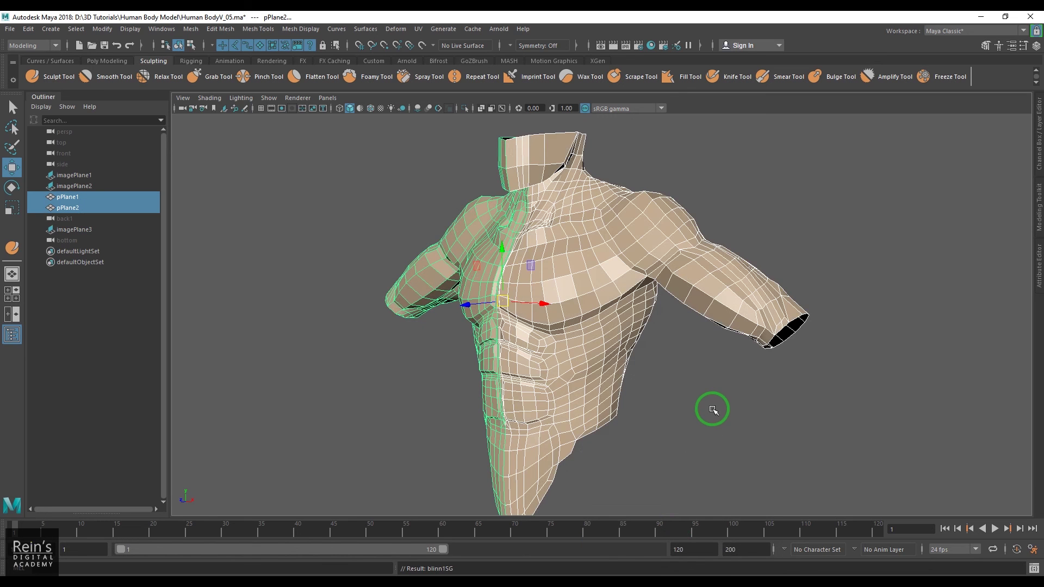
pyautogui.keyDown('alt'); pyautogui.moveTo(474, 367); pyautogui.dragTo(687, 415); pyautogui.keyUp('alt')
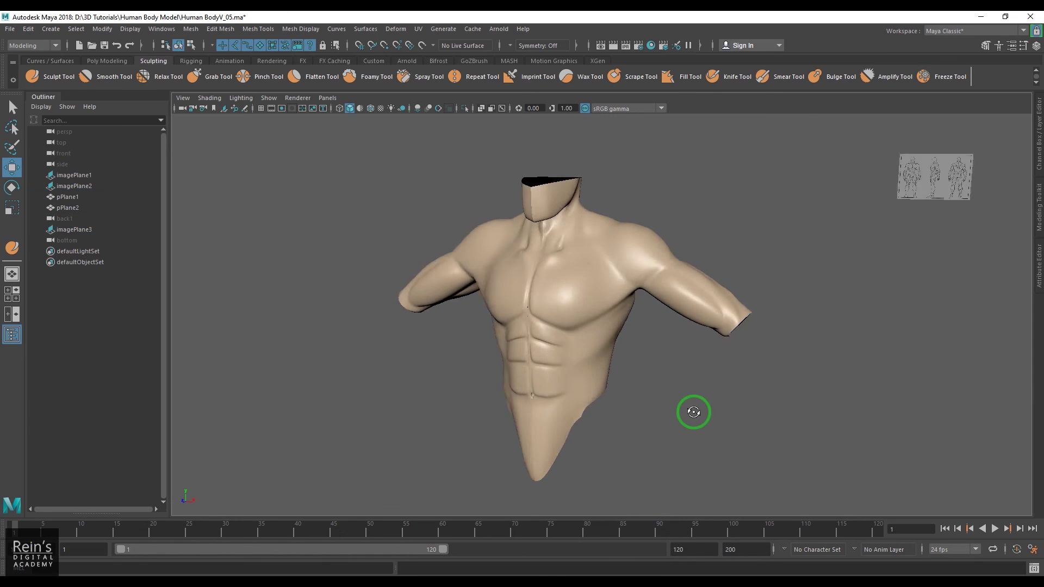
pyautogui.moveTo(692, 413)
pyautogui.keyDown('alt'); pyautogui.mouseDown()
pyautogui.moveTo(723, 405)
pyautogui.moveTo(692, 415)
pyautogui.mouseUp(); pyautogui.keyUp('alt')
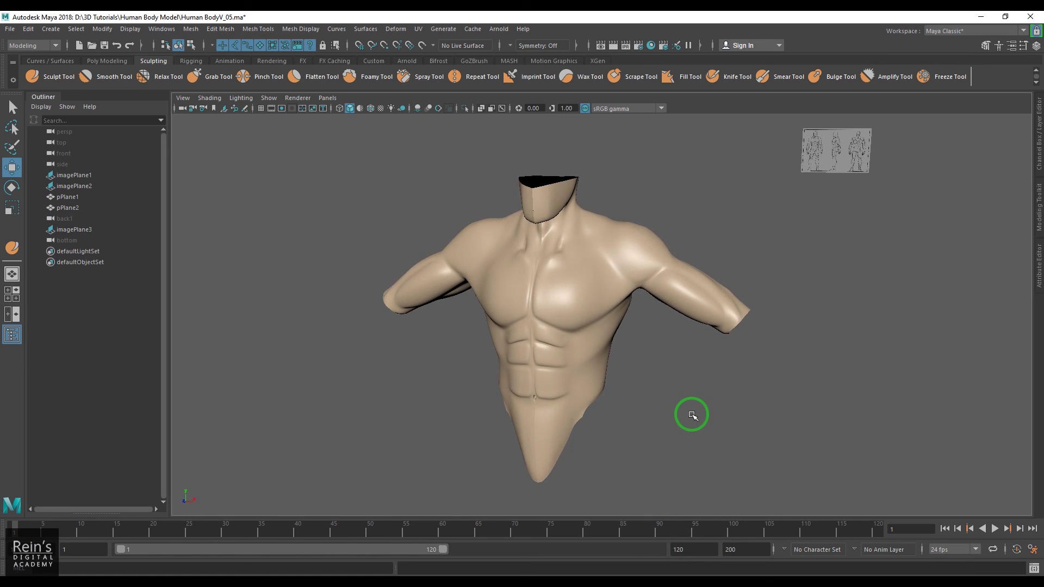
pyautogui.moveTo(614, 319)
pyautogui.keyDown('alt'); pyautogui.mouseDown()
pyautogui.moveTo(745, 295)
pyautogui.moveTo(538, 303)
pyautogui.moveTo(603, 314)
pyautogui.mouseUp(); pyautogui.keyUp('alt')
pyautogui.keyDown('alt'); pyautogui.moveTo(603, 314); pyautogui.dragTo(647, 288, button='right'); pyautogui.keyUp('alt')
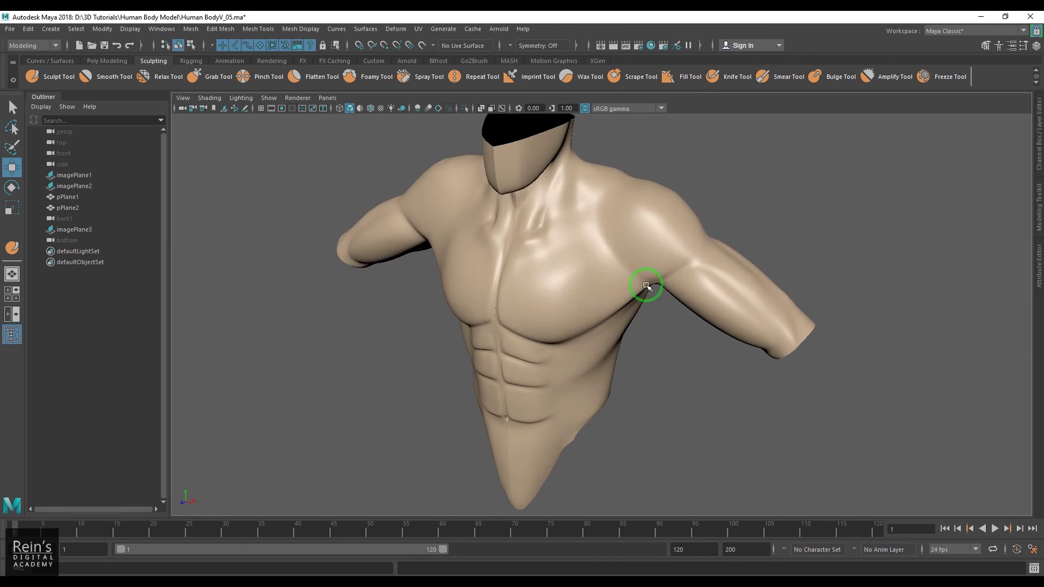
pyautogui.keyDown('alt'); pyautogui.moveTo(647, 288); pyautogui.dragTo(665, 338, button='middle'); pyautogui.keyUp('alt')
pyautogui.keyDown('alt'); pyautogui.moveTo(664, 338); pyautogui.dragTo(674, 375, button='right'); pyautogui.keyUp('alt')
# - Display the torso without smooth preview and turn on wireframe on shaded to show its topology
pyautogui.keyDown('alt'); pyautogui.moveTo(550, 270); pyautogui.dragTo(623, 224); pyautogui.keyUp('alt')
pyautogui.click(596, 279)
pyautogui.press('1')
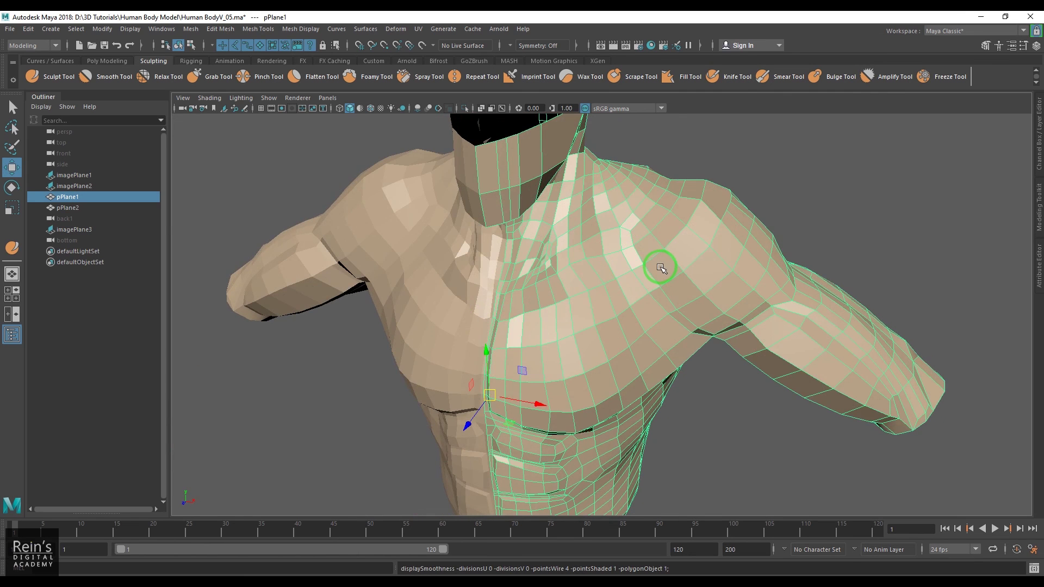
pyautogui.click(773, 431)
pyautogui.keyDown('alt'); pyautogui.moveTo(772, 431); pyautogui.dragTo(718, 391, button='right'); pyautogui.keyUp('alt')
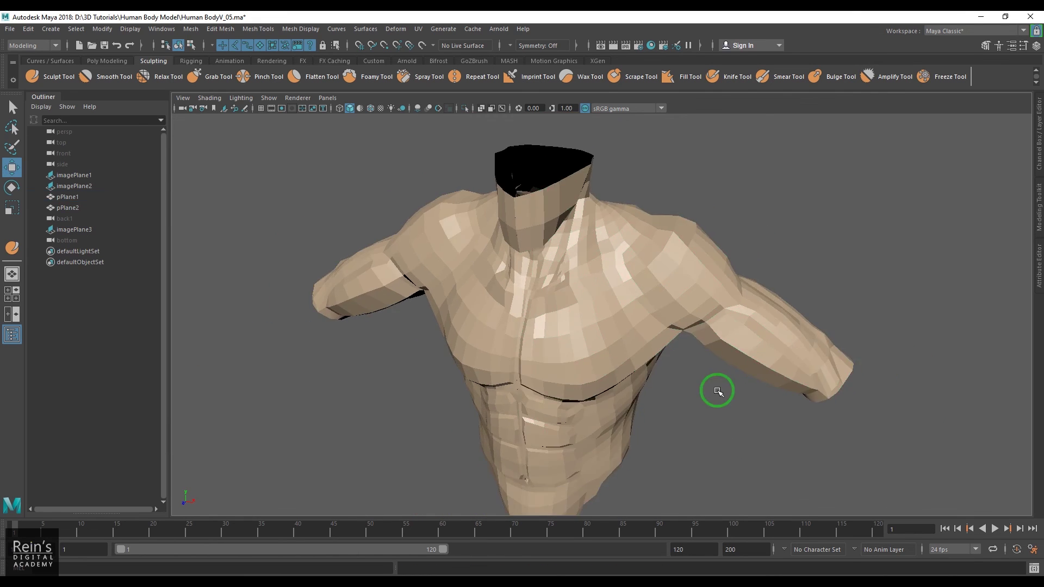
pyautogui.keyDown('alt'); pyautogui.moveTo(718, 391); pyautogui.dragTo(709, 359); pyautogui.keyUp('alt')
pyautogui.keyDown('alt'); pyautogui.moveTo(709, 359); pyautogui.dragTo(701, 375, button='right'); pyautogui.keyUp('alt')
pyautogui.keyDown('alt'); pyautogui.moveTo(701, 375); pyautogui.dragTo(689, 348, button='middle'); pyautogui.keyUp('alt')
pyautogui.keyDown('alt'); pyautogui.moveTo(690, 349); pyautogui.dragTo(692, 357); pyautogui.keyUp('alt')
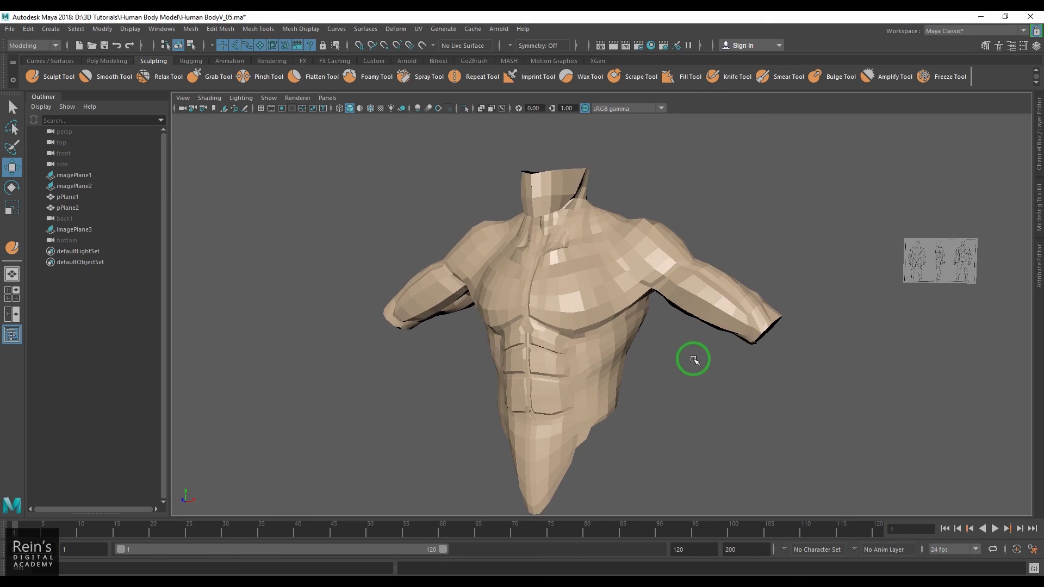
pyautogui.click(370, 109)
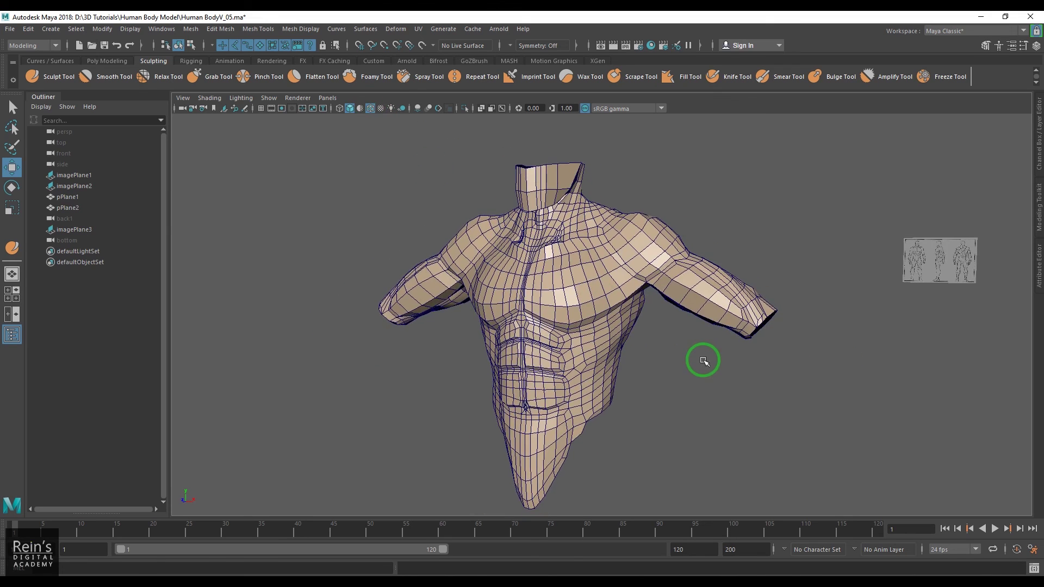